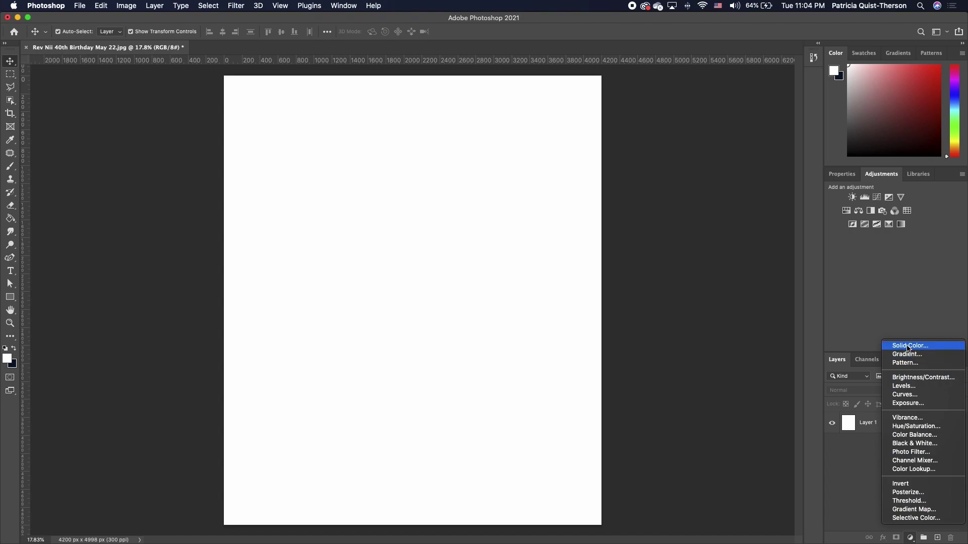
# - Add a solid colour fill layer in dark navy, hex 01132b, over the white background
pyautogui.click(916, 346)
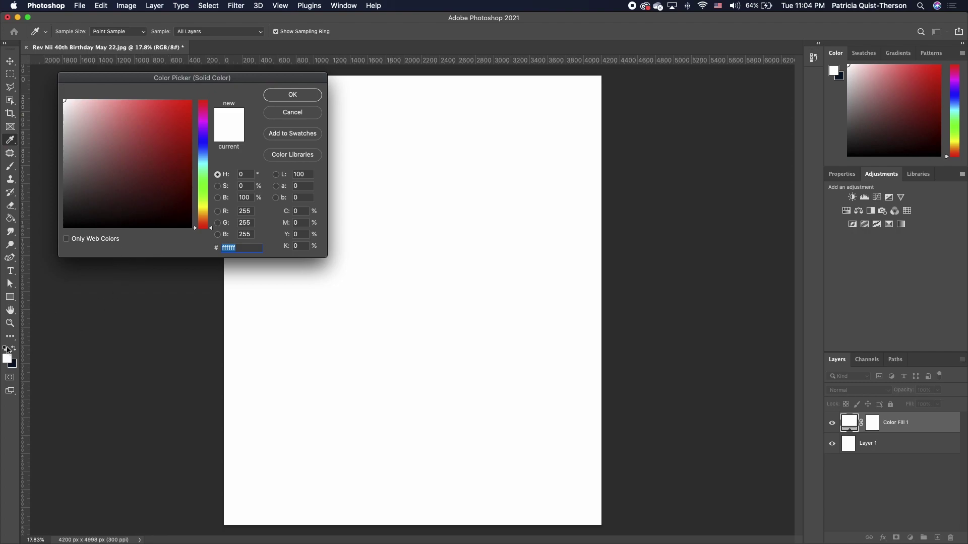
pyautogui.write('01132b')
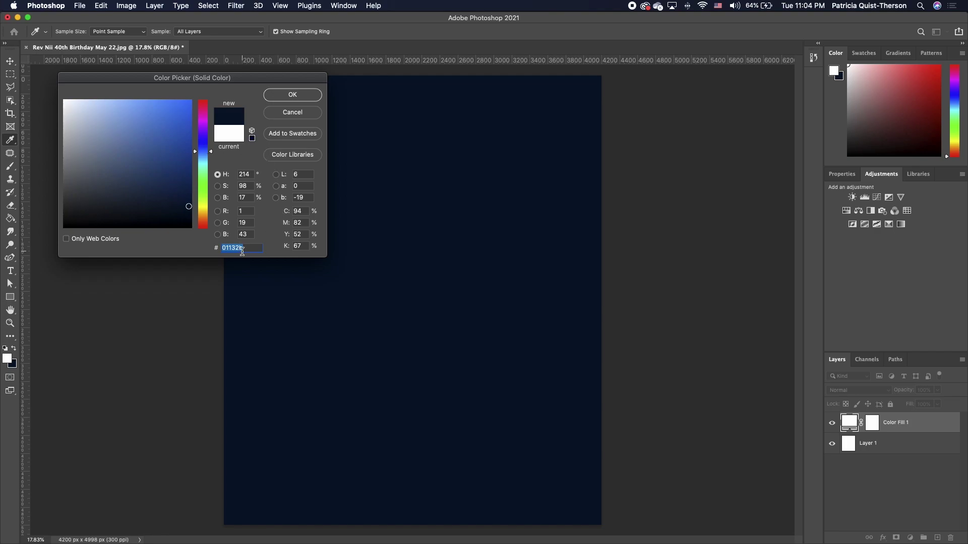
pyautogui.click(299, 96)
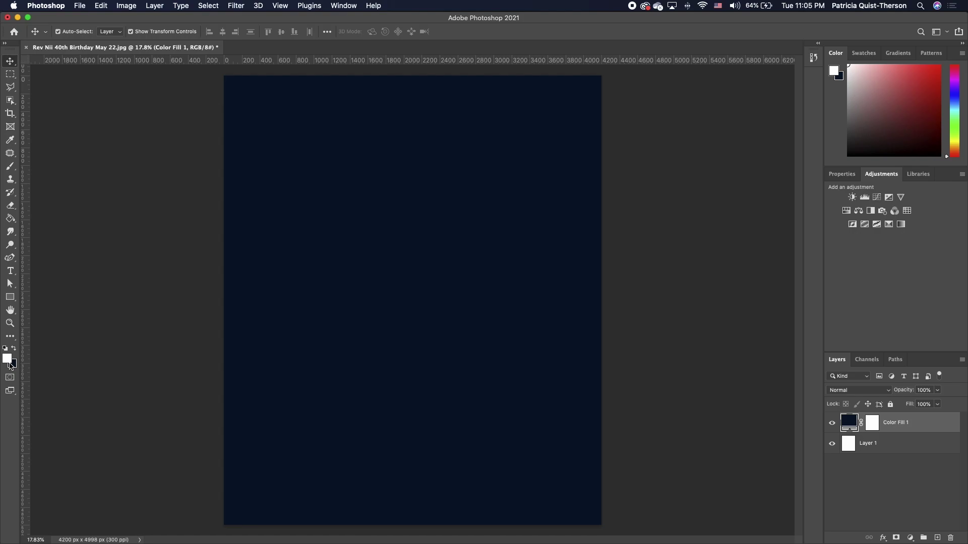
# - Add a white text layer reading "4" in Heimat Didone, 14 SemiBold Italic, 24 pt
pyautogui.click(10, 272)
pyautogui.rightClick(12, 275)
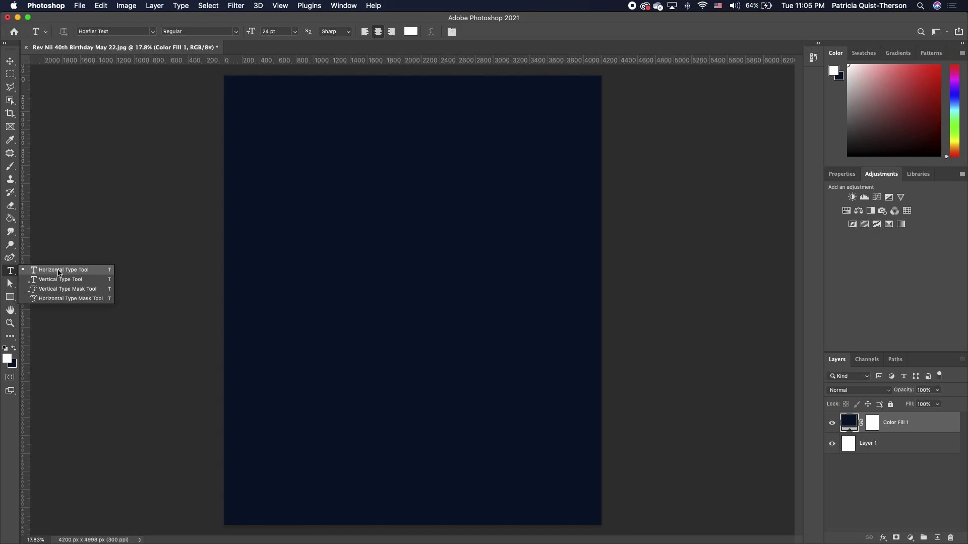
pyautogui.click(59, 271)
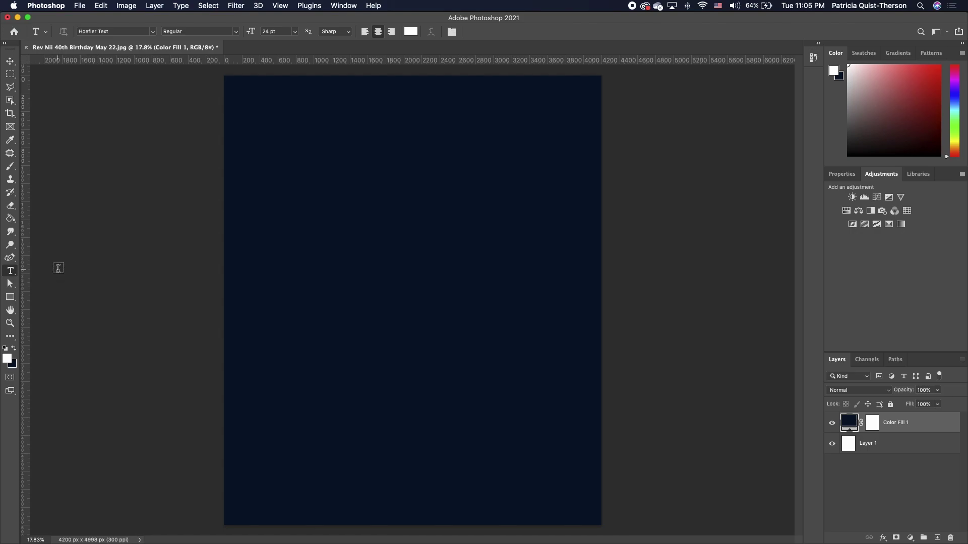
pyautogui.click(323, 236)
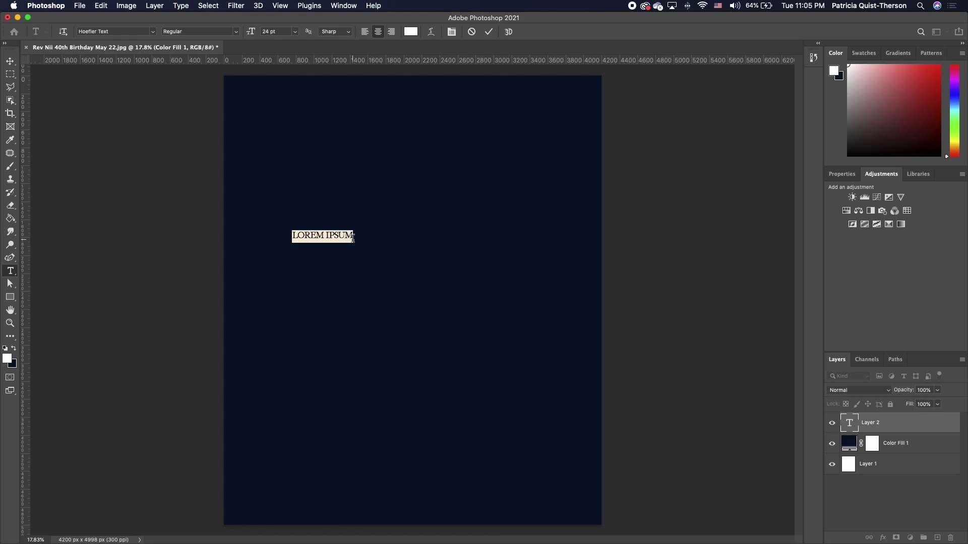
pyautogui.press('BackSpace')
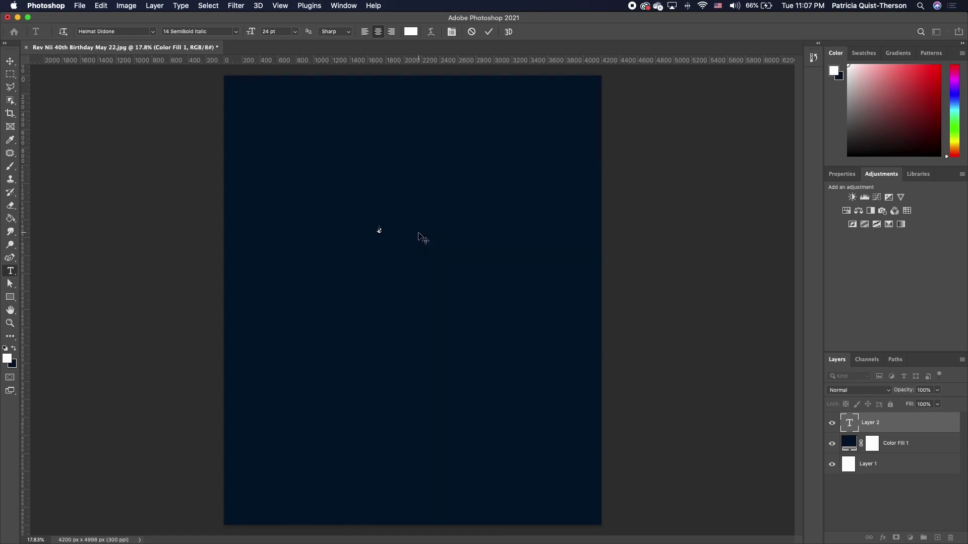
pyautogui.click(10, 62)
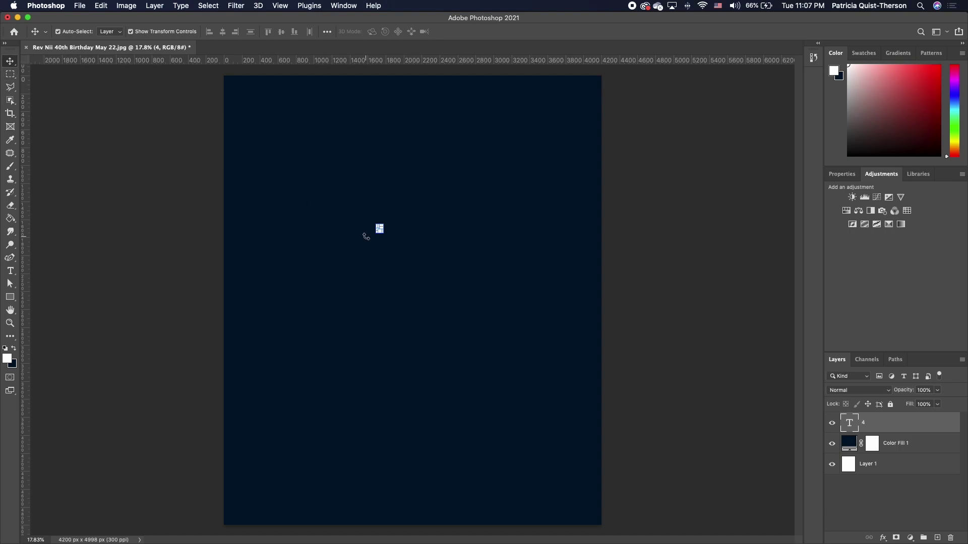
# - Scale the "4" up to about 2836% and move it to the left half of the canvas
pyautogui.press('super+t')
pyautogui.moveTo(401, 280); pyautogui.dragTo(514, 499)
pyautogui.moveTo(436, 381); pyautogui.dragTo(366, 311)
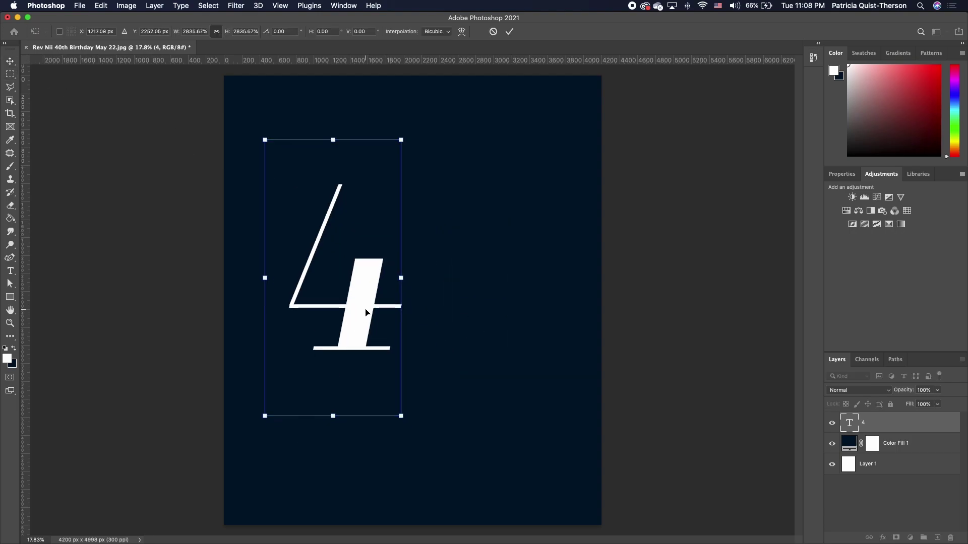
pyautogui.press('Return')
pyautogui.doubleClick(366, 310)
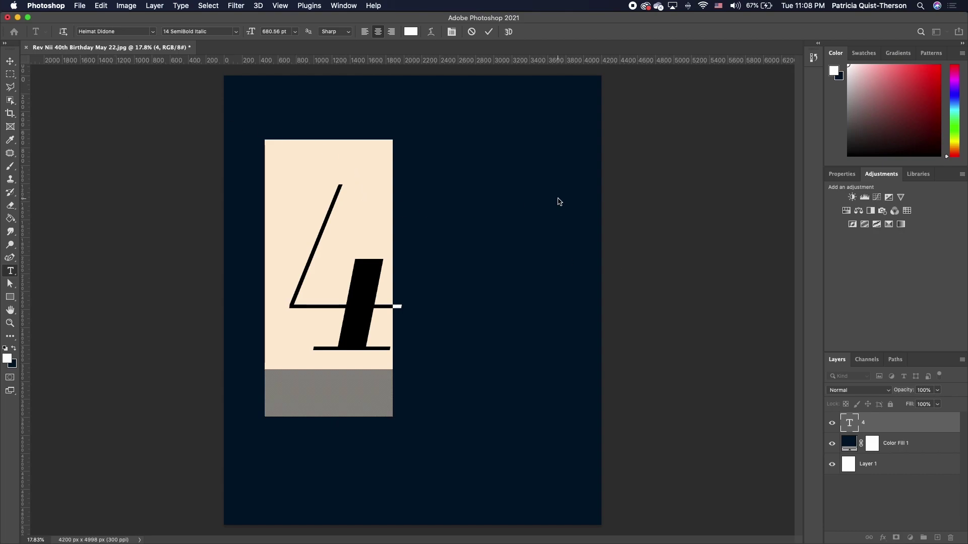
pyautogui.press('super+Return')
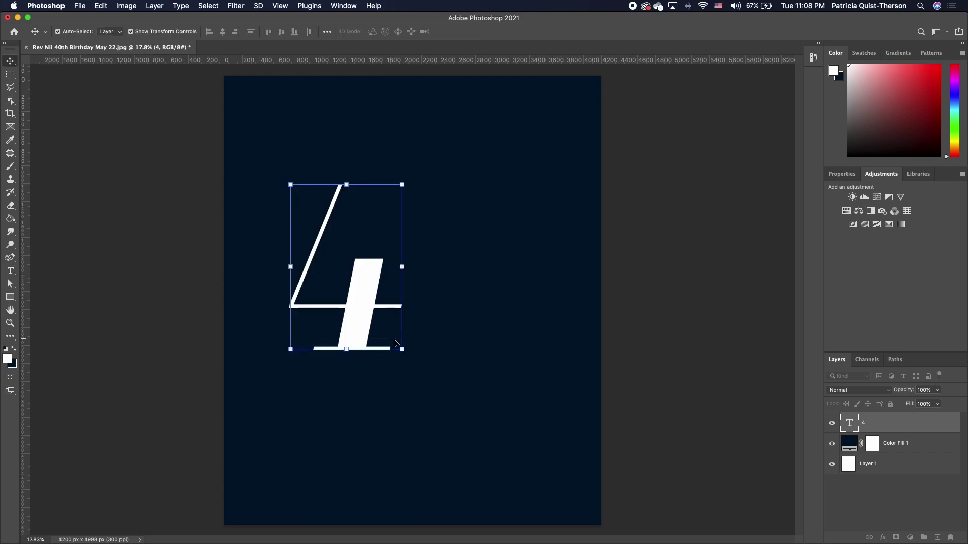
# - Enlarge the "4" until it spans the full canvas height, narrow it, and fit it along the left side
pyautogui.moveTo(402, 349); pyautogui.dragTo(477, 542)
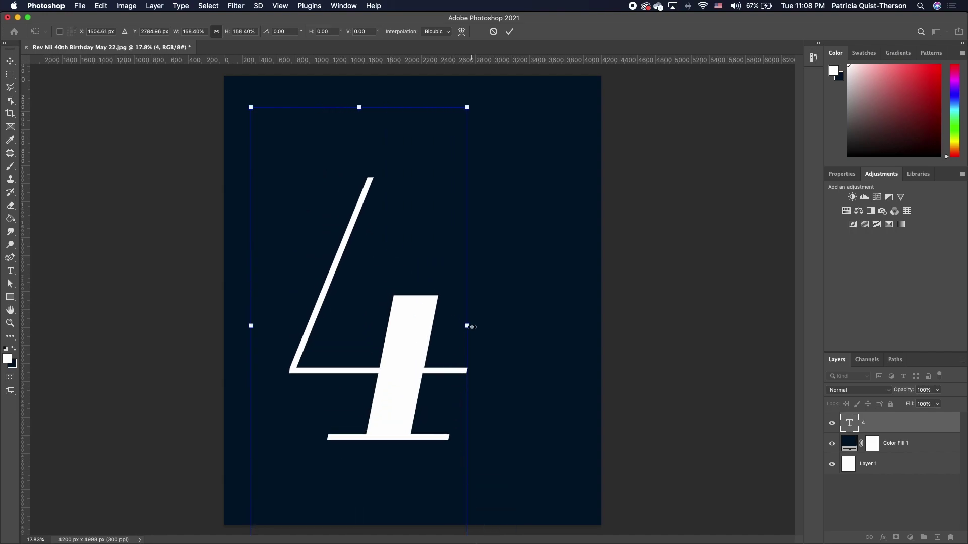
pyautogui.moveTo(457, 326); pyautogui.dragTo(408, 326)
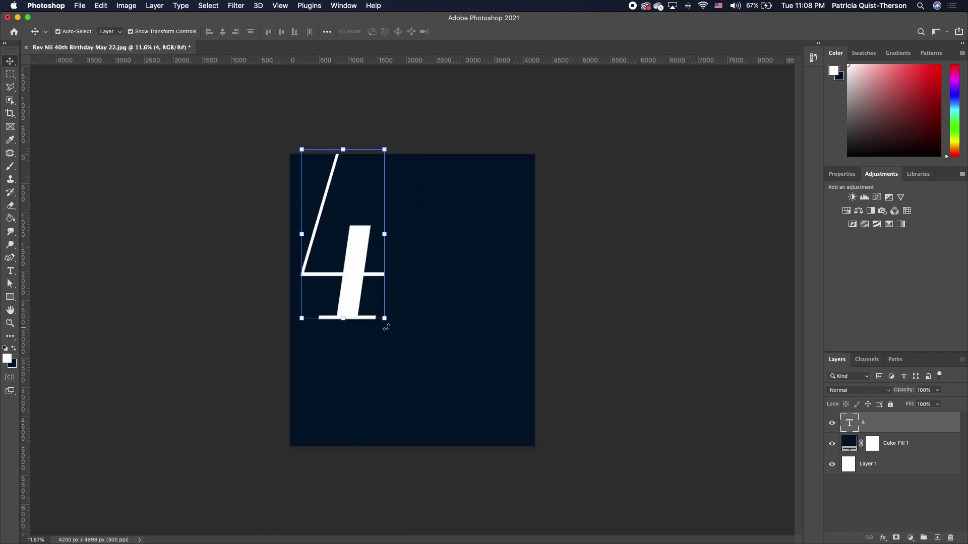
pyautogui.moveTo(384, 318); pyautogui.dragTo(517, 527)
pyautogui.moveTo(435, 388); pyautogui.dragTo(390, 373)
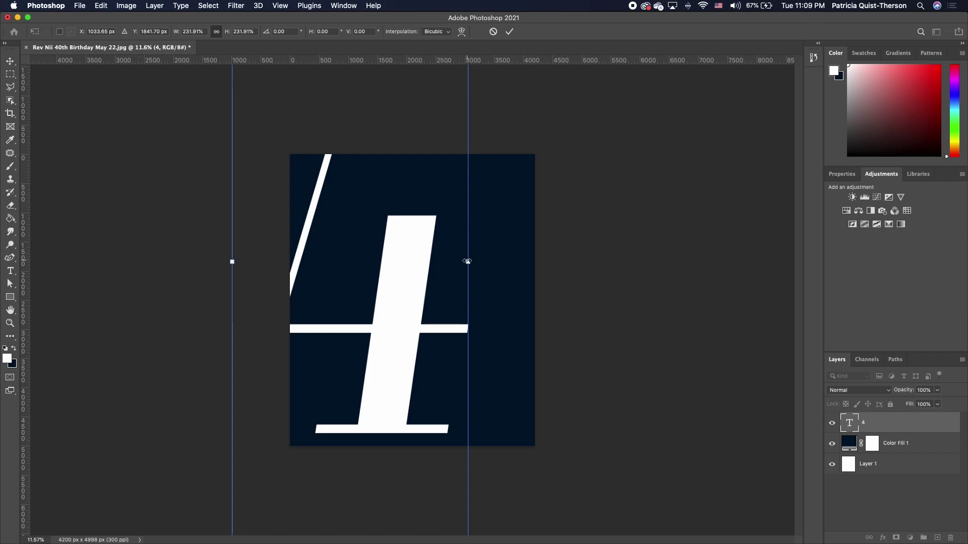
pyautogui.moveTo(468, 262); pyautogui.dragTo(411, 262)
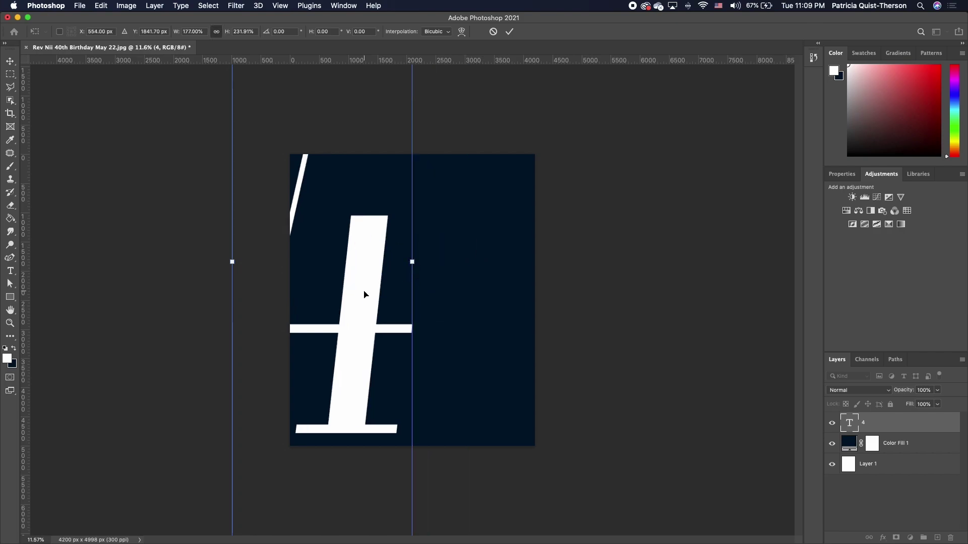
pyautogui.press('Return')
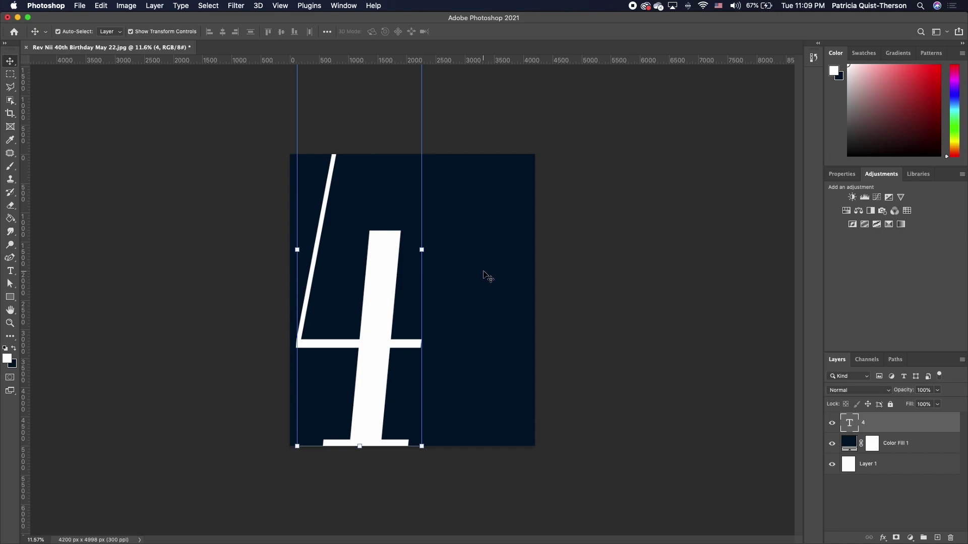
# - Add a separate white text layer reading "0" in the empty area right of the "4"
pyautogui.scroll(3, 415, 287)
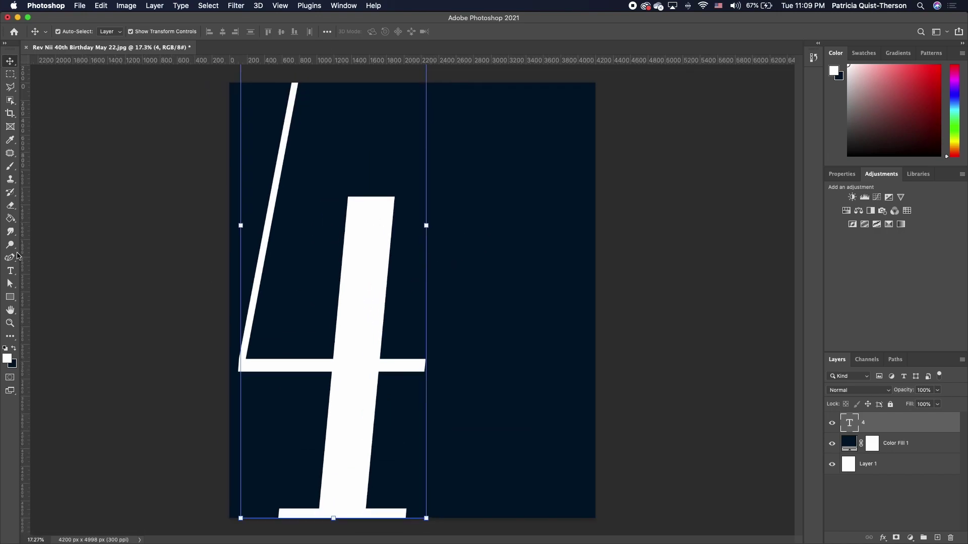
pyautogui.click(10, 271)
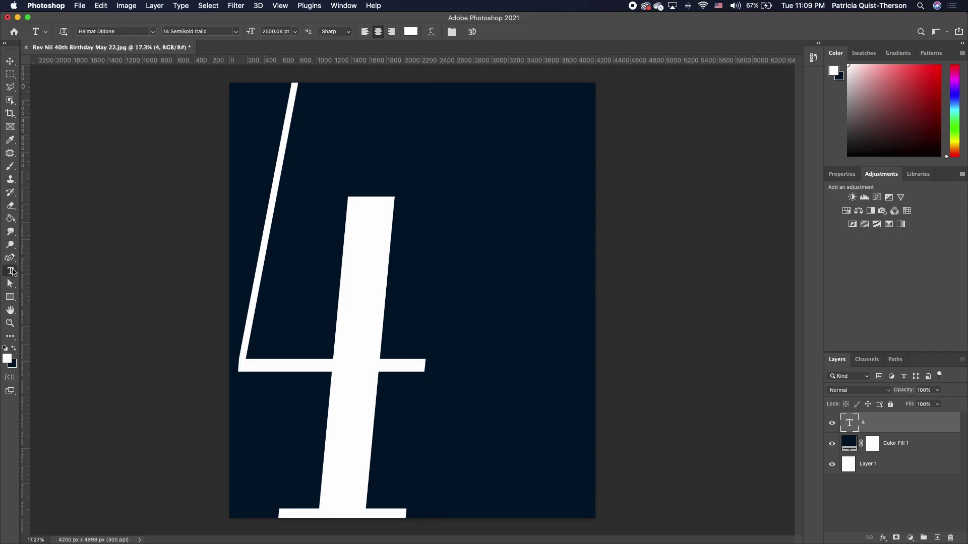
pyautogui.click(534, 236)
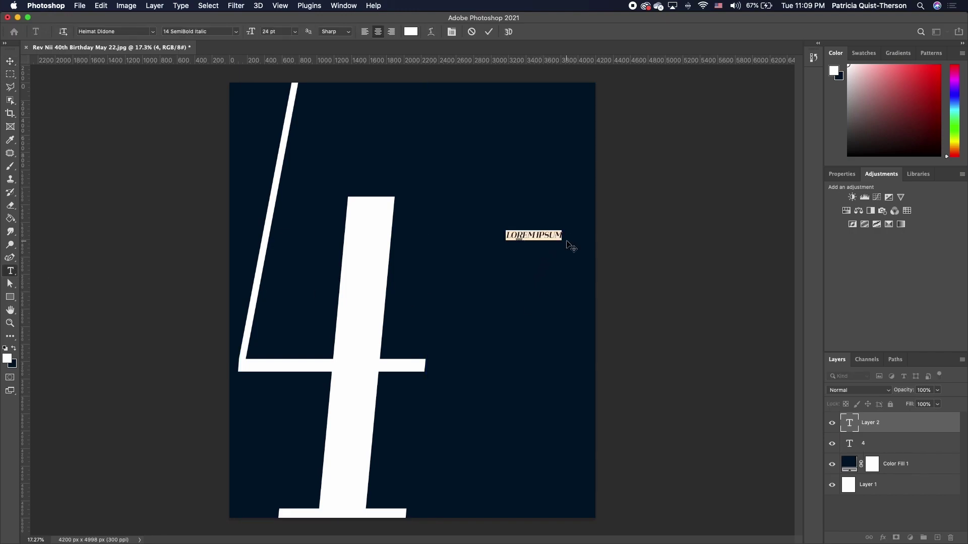
pyautogui.write('g')
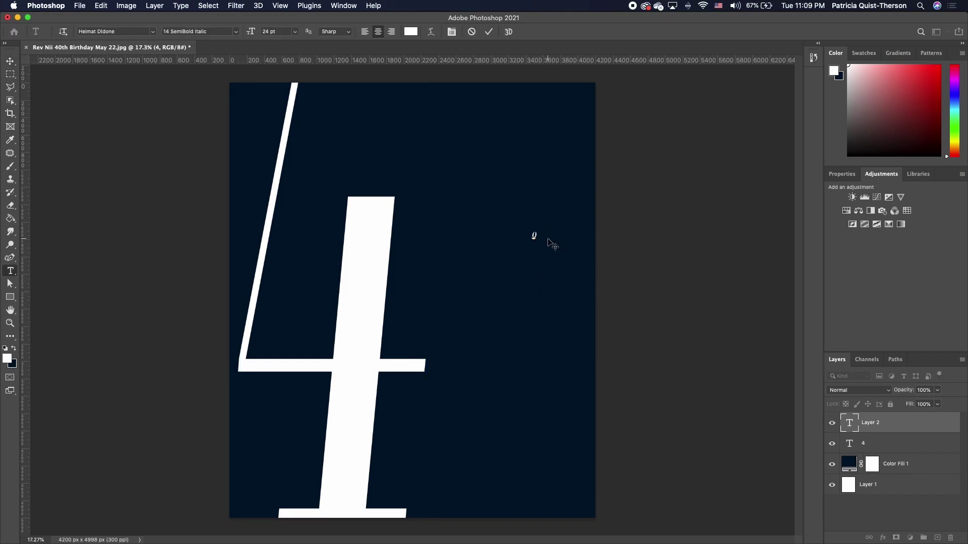
pyautogui.click(13, 64)
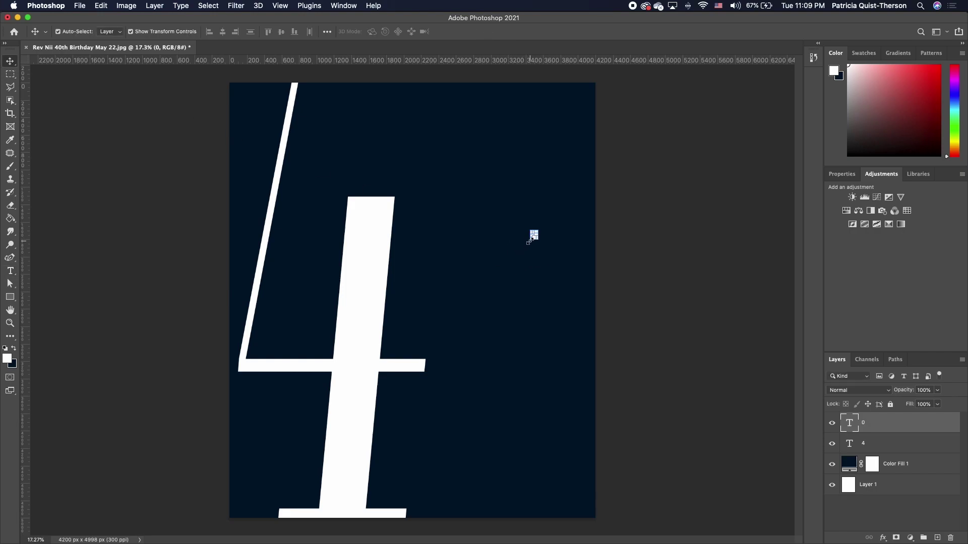
# - Scale the "0" up to about 1897% and move it to the upper right of the canvas
pyautogui.press('super+t')
pyautogui.moveTo(524, 243); pyautogui.dragTo(384, 384)
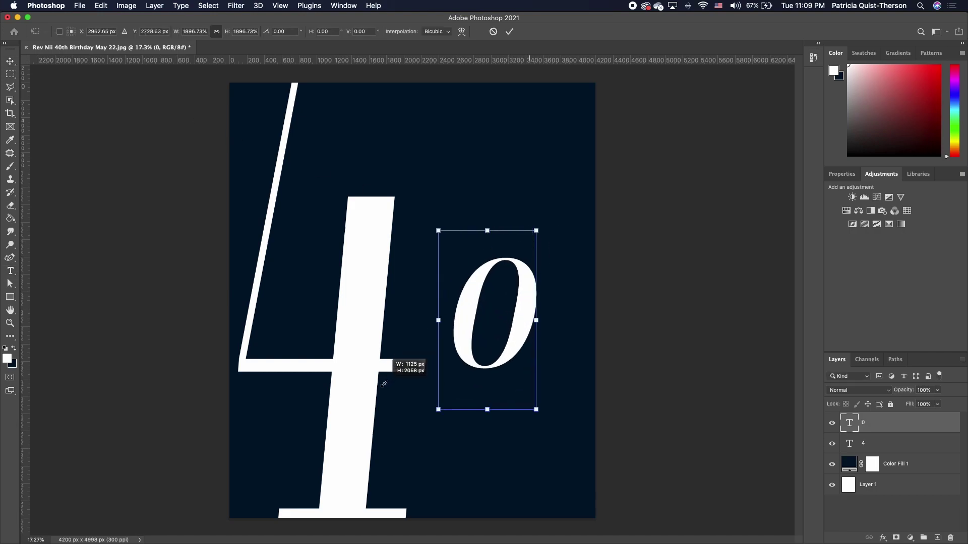
pyautogui.moveTo(465, 320); pyautogui.dragTo(462, 200)
pyautogui.press('Return')
# - Change the font of the "0" to Hoefler Text Regular
pyautogui.doubleClick(471, 190)
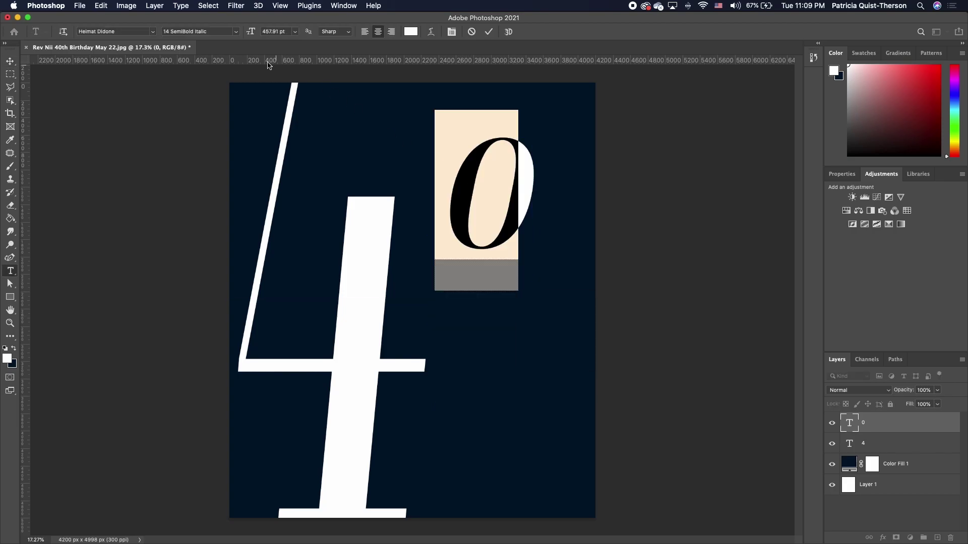
pyautogui.click(152, 31)
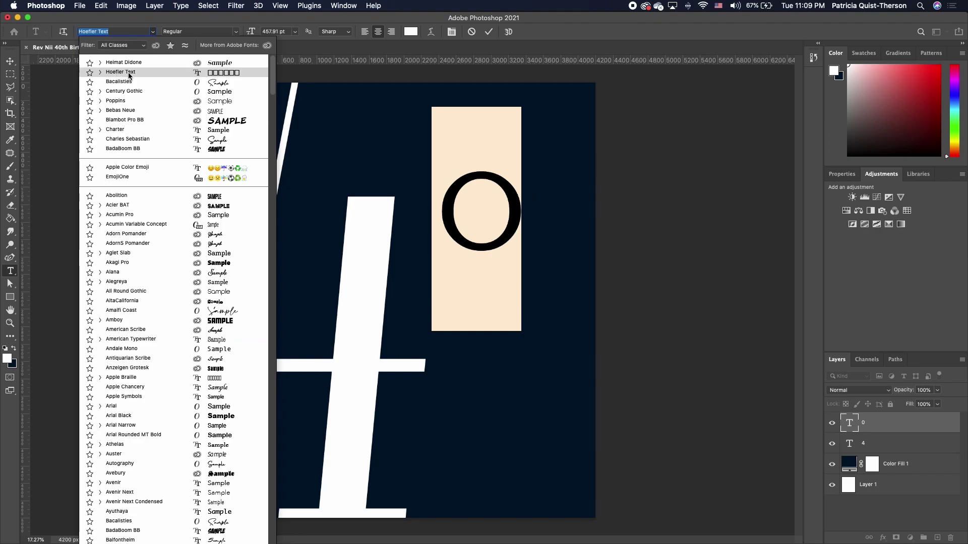
pyautogui.click(143, 71)
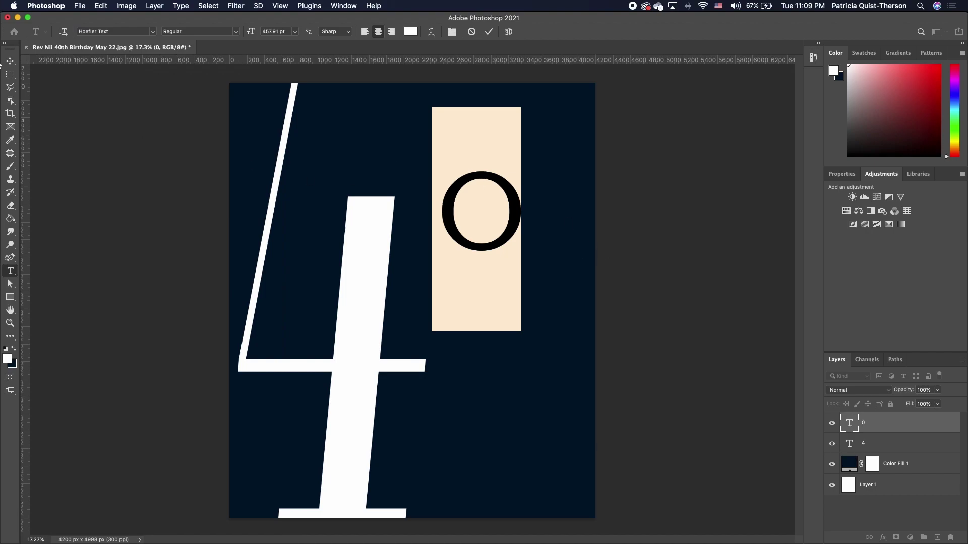
pyautogui.click(10, 61)
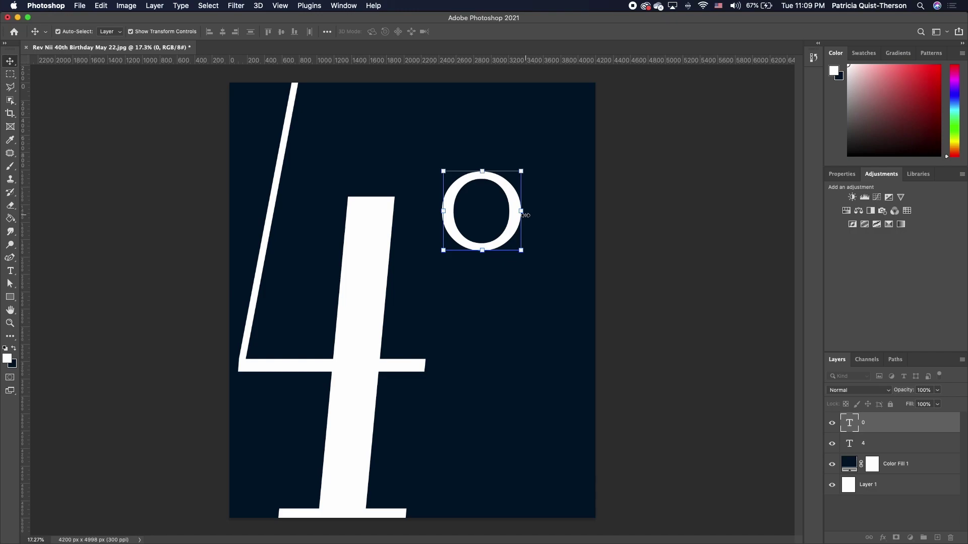
# - Enlarge the "0" to about 220% width and 248% height and position it upper right, touching the stem of the "4"
pyautogui.moveTo(521, 251); pyautogui.dragTo(513, 281)
pyautogui.moveTo(511, 330); pyautogui.dragTo(658, 519)
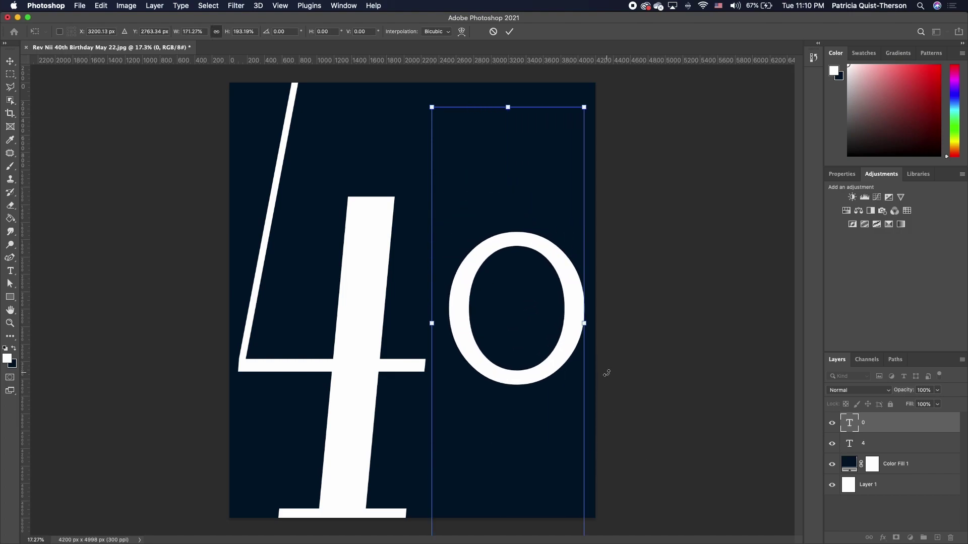
pyautogui.moveTo(564, 363); pyautogui.dragTo(506, 234)
pyautogui.moveTo(525, 410); pyautogui.dragTo(593, 543)
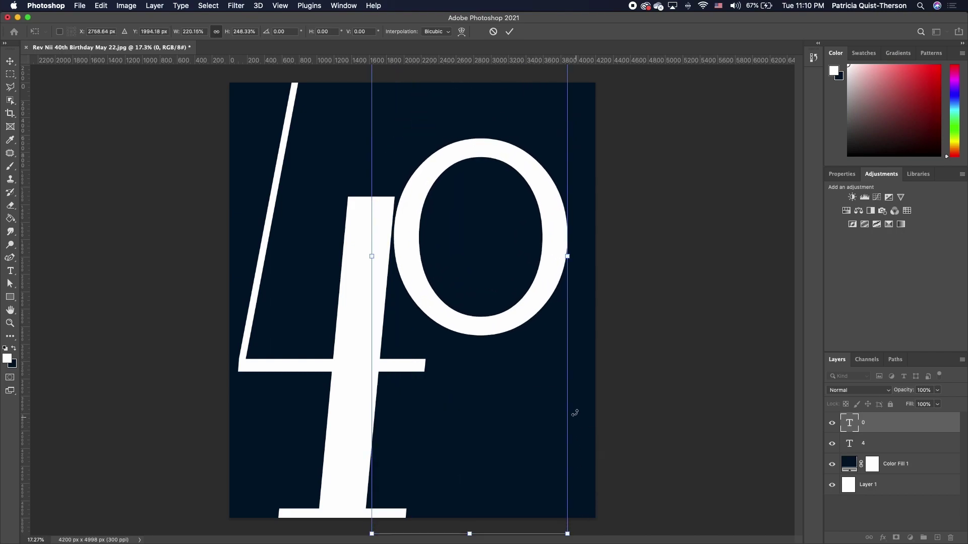
pyautogui.moveTo(550, 223); pyautogui.dragTo(533, 158)
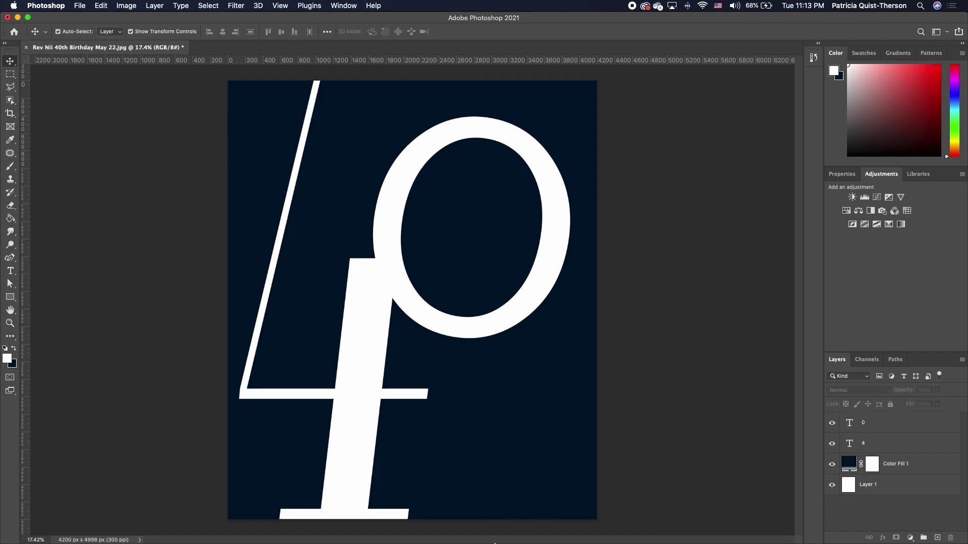
# - Place the light bronze texture and the brushed gold texture from Finder's untitled folder into the Photoshop document
pyautogui.moveTo(495, 534)
pyautogui.click(154, 532)
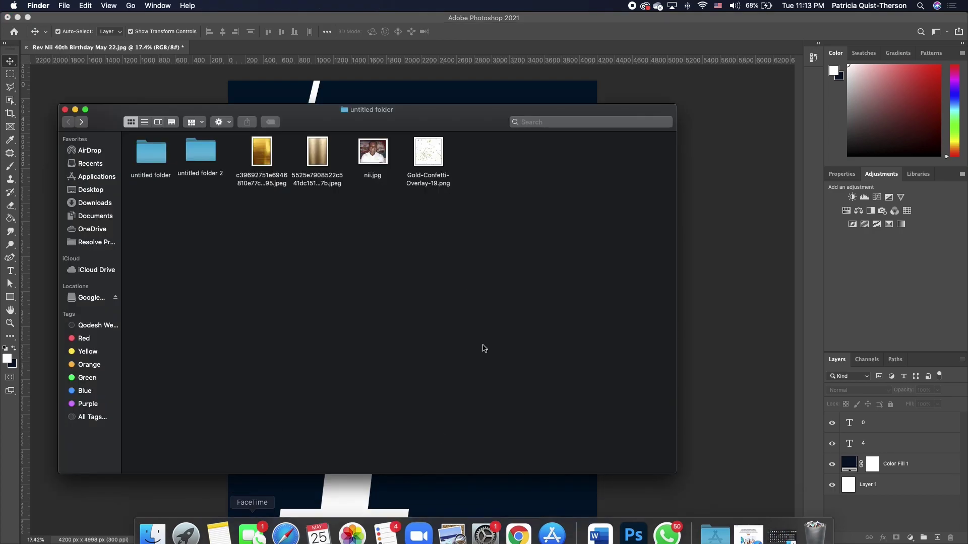
pyautogui.moveTo(407, 117); pyautogui.dragTo(669, 119)
pyautogui.moveTo(594, 233); pyautogui.dragTo(313, 328)
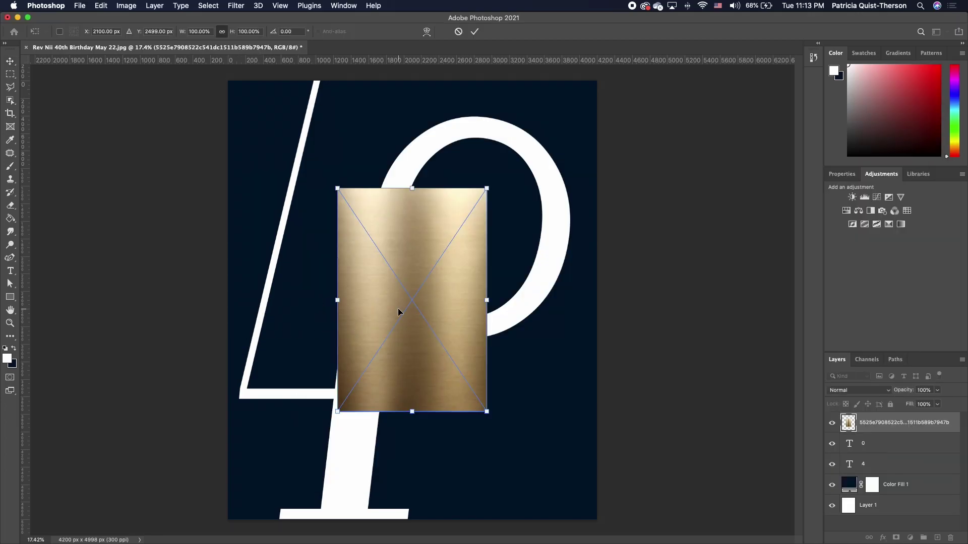
pyautogui.press('Return')
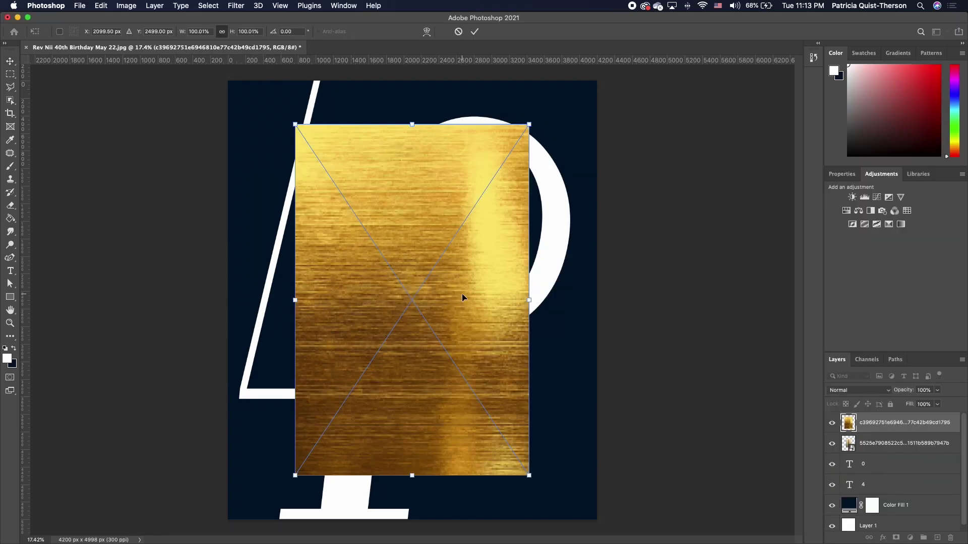
# - Scale the brushed gold texture to about 146%, rotate it about 9.5°, and position it over the whole "40"
pyautogui.moveTo(474, 306); pyautogui.dragTo(406, 352)
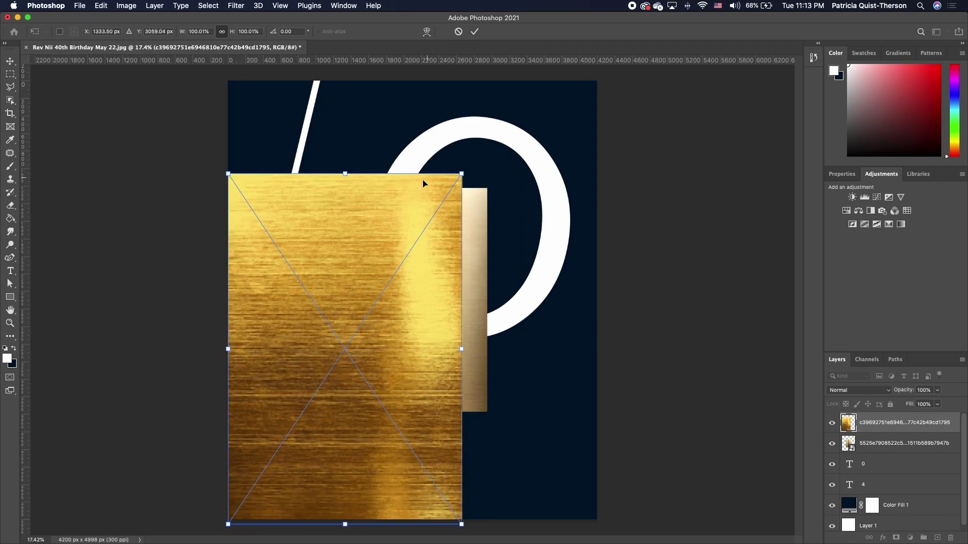
pyautogui.moveTo(461, 174); pyautogui.dragTo(659, 100)
pyautogui.moveTo(564, 530); pyautogui.dragTo(527, 525)
pyautogui.moveTo(351, 524); pyautogui.dragTo(360, 511)
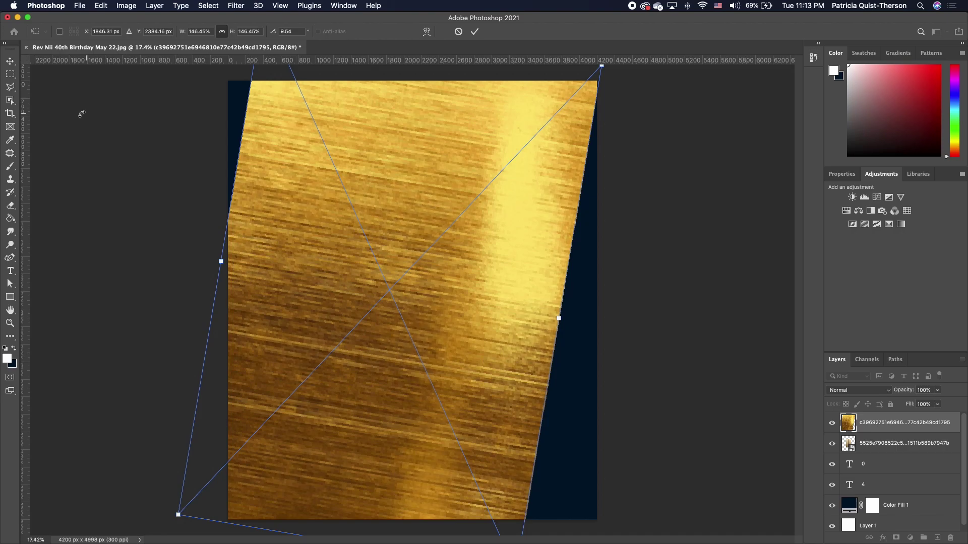
pyautogui.click(10, 61)
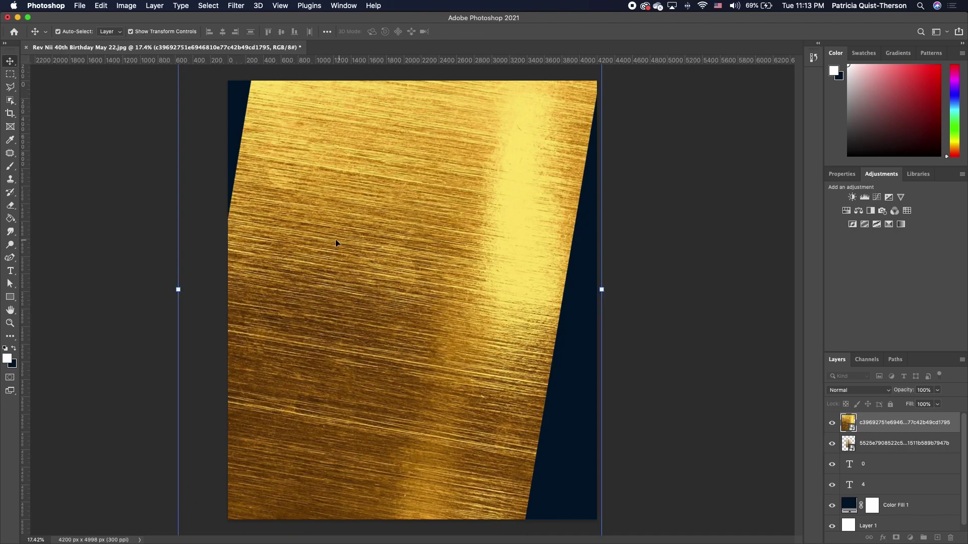
# - Shift the brushed gold texture slightly downward, duplicate it, and stack one copy directly above the "4" layer and one above the "0" layer
pyautogui.moveTo(353, 311); pyautogui.dragTo(351, 332)
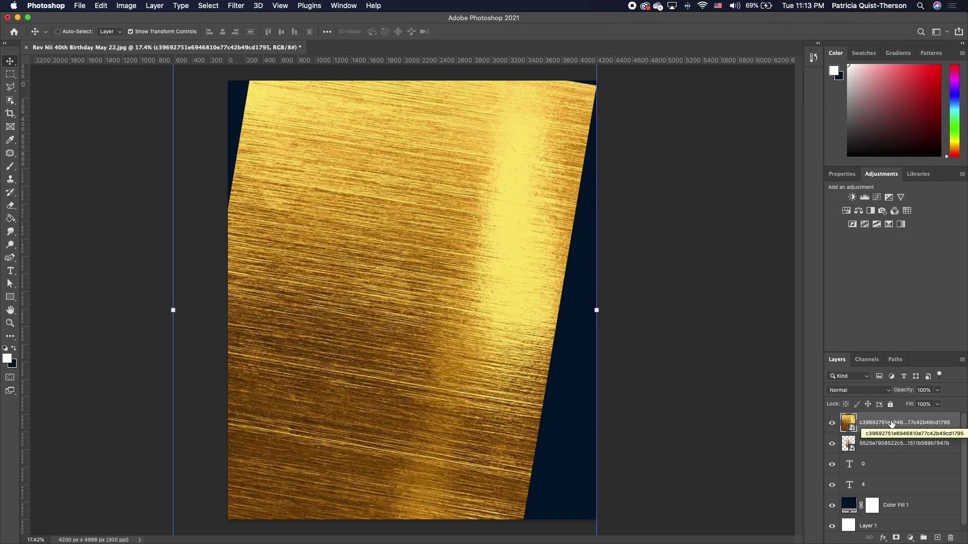
pyautogui.press('super+j')
pyautogui.moveTo(884, 443); pyautogui.dragTo(899, 493)
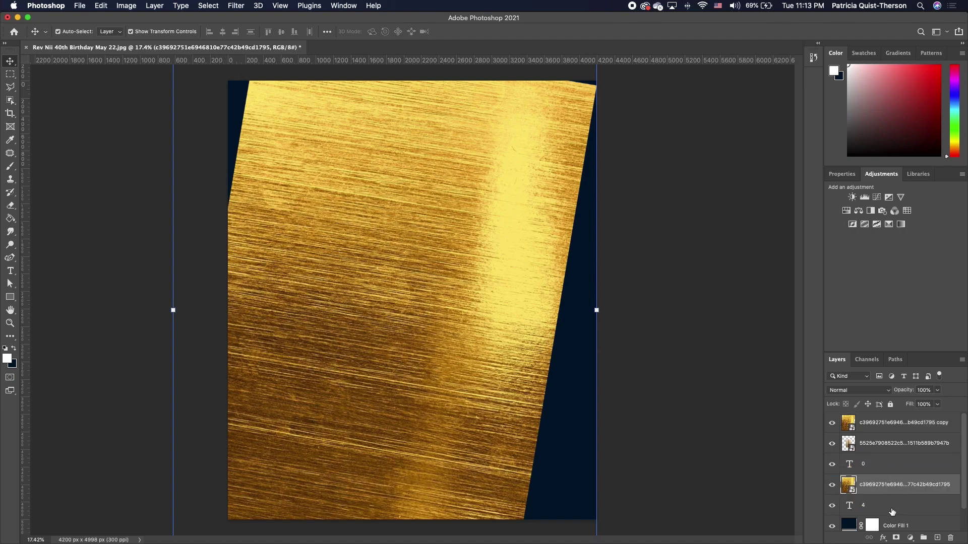
pyautogui.moveTo(875, 422); pyautogui.dragTo(892, 456)
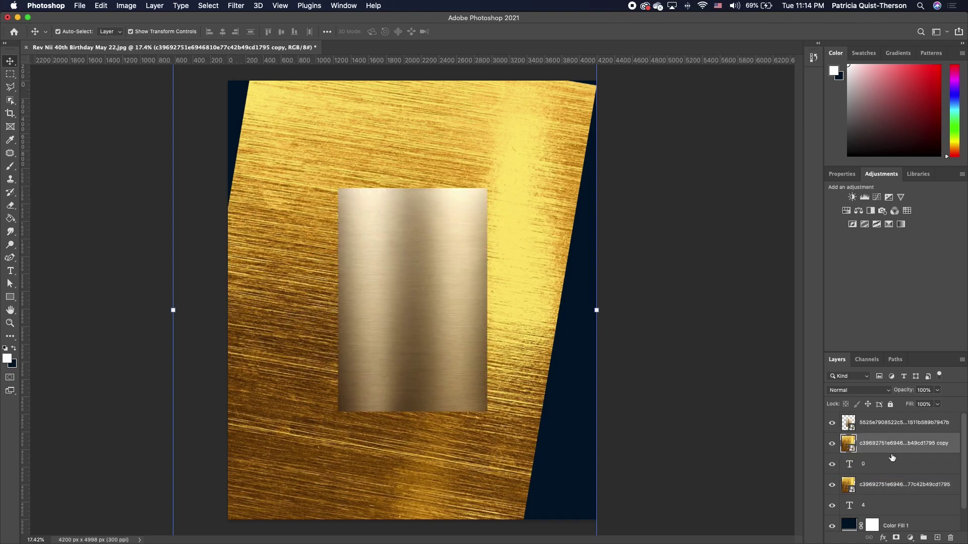
# - Hide the light bronze texture and clip the upper brushed gold copy to the "0"
pyautogui.click(835, 423)
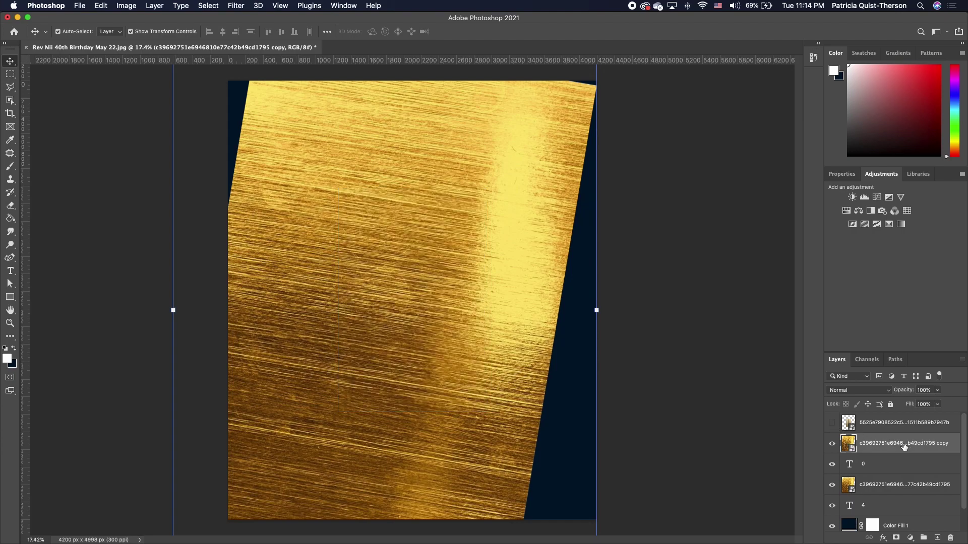
pyautogui.keyDown('alt'); pyautogui.click(861, 450); pyautogui.keyUp('alt')
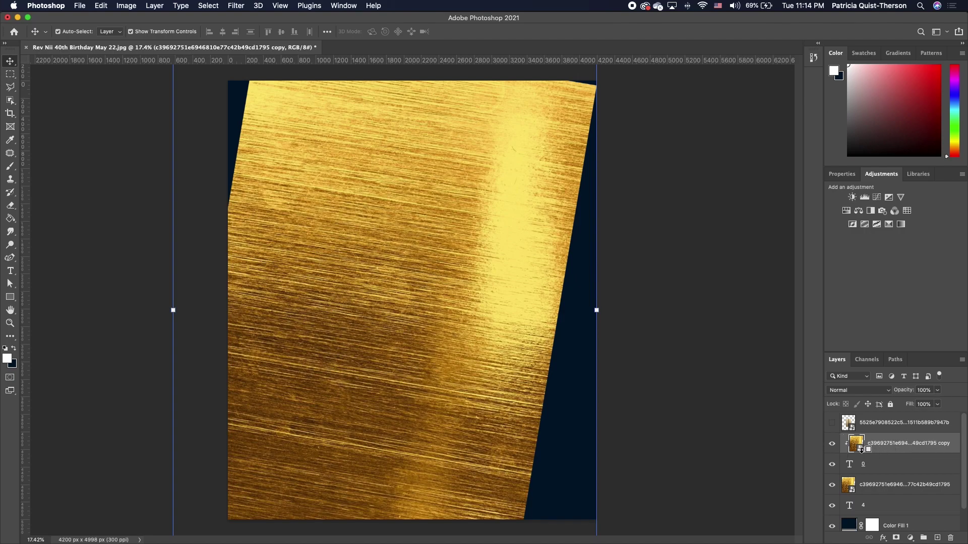
pyautogui.click(832, 485)
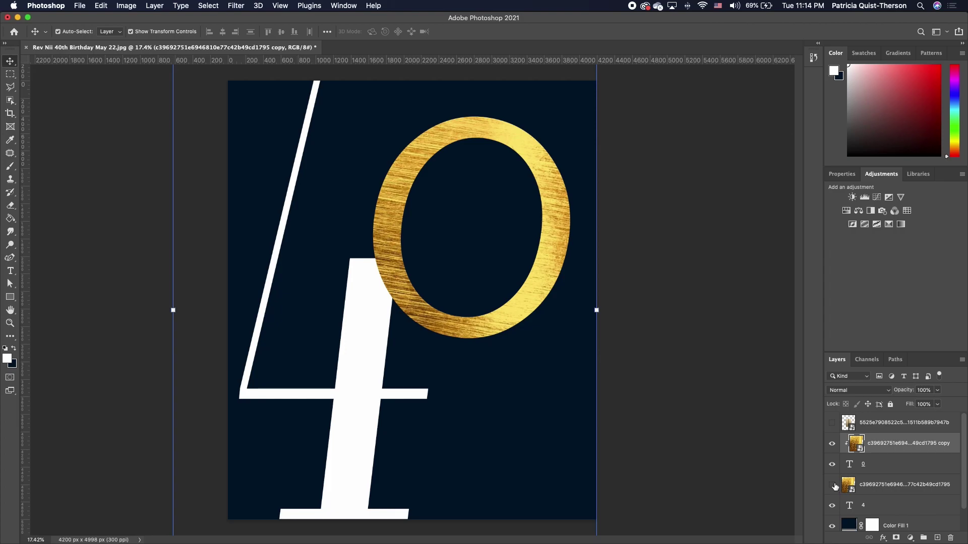
pyautogui.click(833, 485)
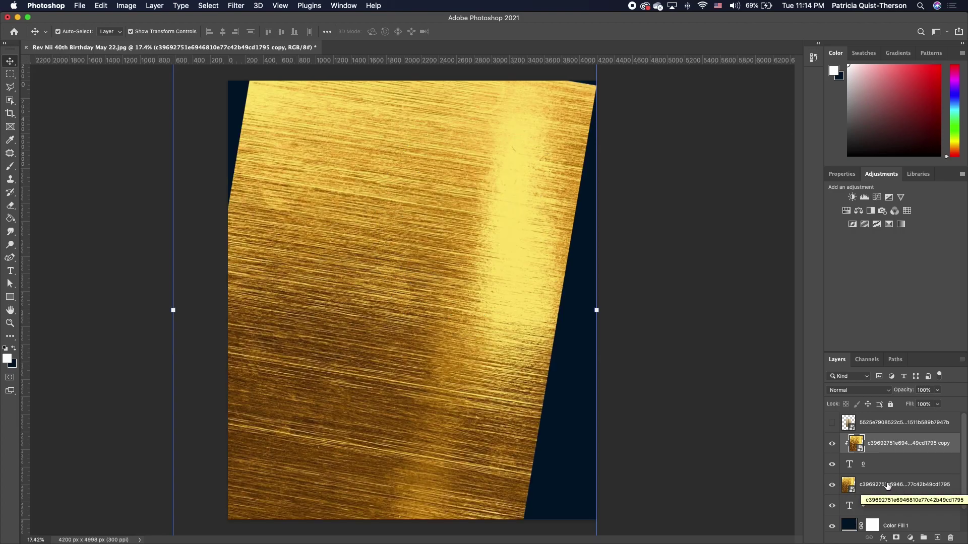
# - Clip the lower brushed gold texture to the "4" and shift the gold texture inside the "0" to the right and slightly up
pyautogui.rightClick(888, 487)
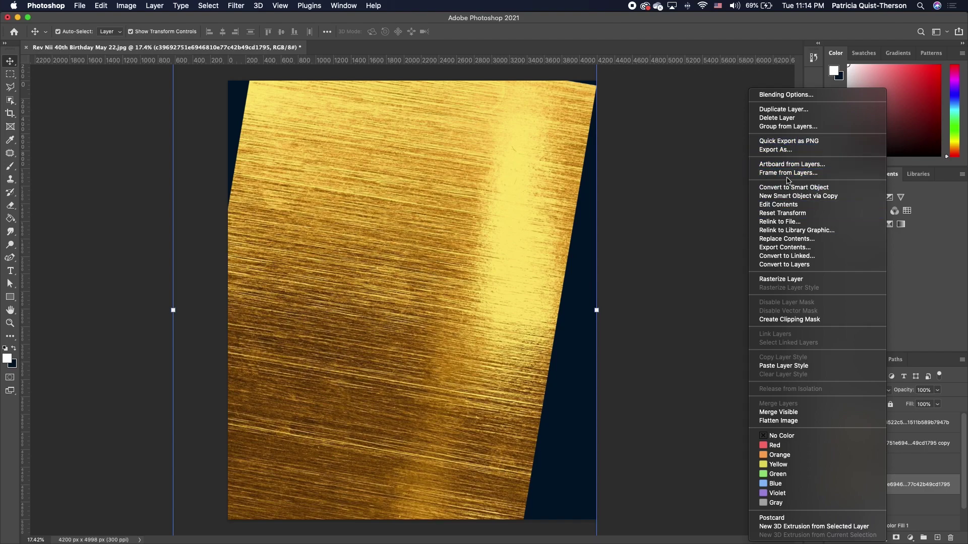
pyautogui.click(776, 319)
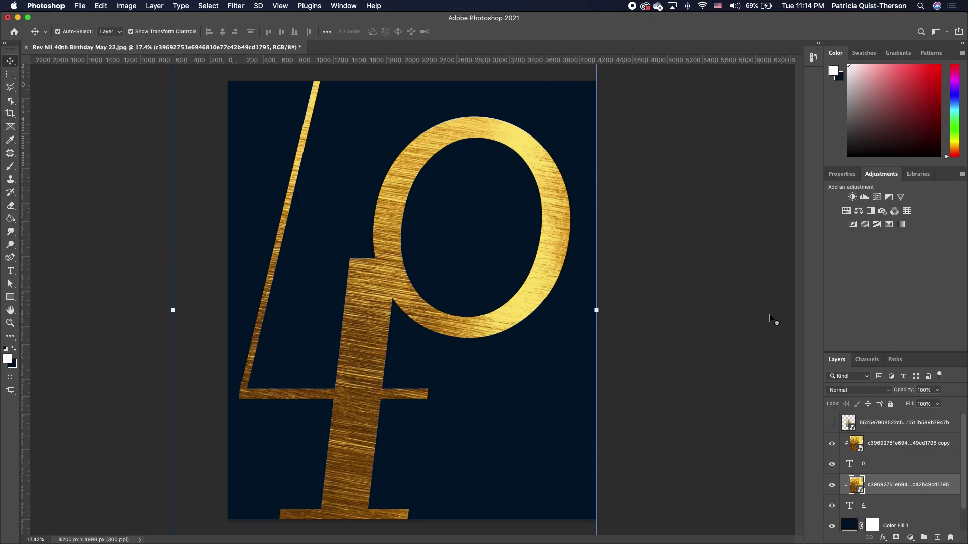
pyautogui.click(385, 235)
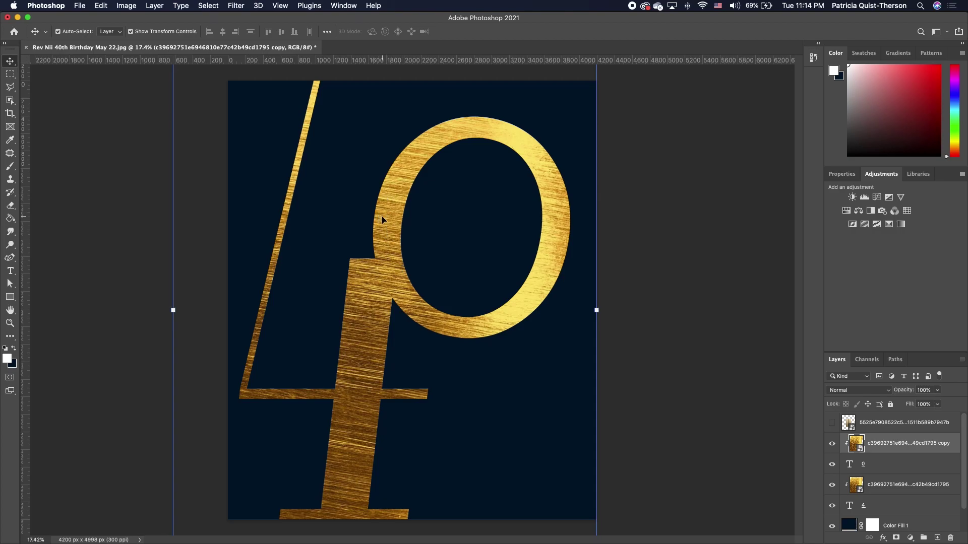
pyautogui.moveTo(383, 225); pyautogui.dragTo(505, 206)
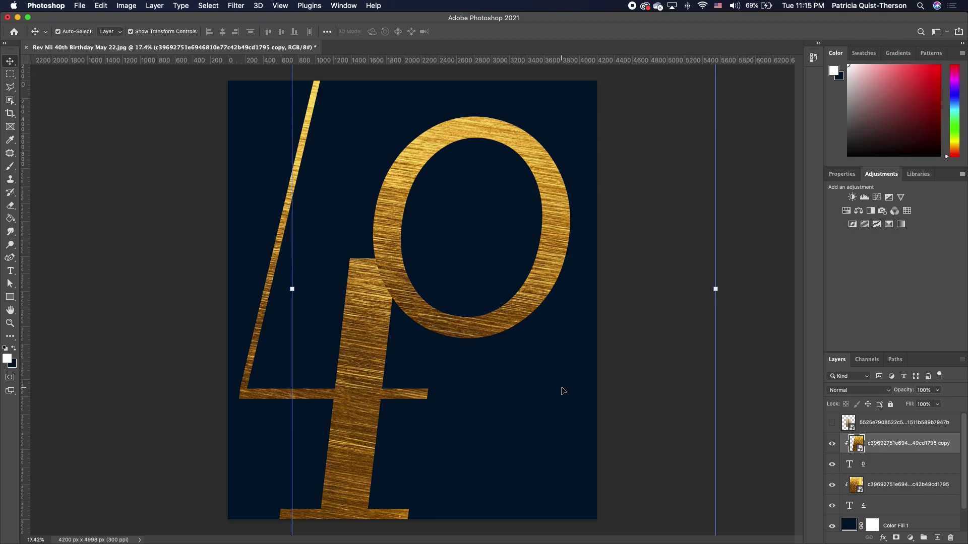
# - Show the light bronze texture again and enlarge it to cover the whole "40", leaving only a narrow strip at the canvas's right edge
pyautogui.click(833, 424)
pyautogui.click(417, 362)
pyautogui.moveTo(417, 362)
pyautogui.mouseDown()
pyautogui.moveTo(319, 461)
pyautogui.moveTo(308, 487)
pyautogui.mouseUp()
pyautogui.moveTo(376, 312)
pyautogui.mouseDown()
pyautogui.moveTo(708, 154)
pyautogui.moveTo(807, 152)
pyautogui.mouseUp()
pyautogui.moveTo(518, 321)
pyautogui.mouseDown()
pyautogui.moveTo(536, 320)
pyautogui.moveTo(518, 315)
pyautogui.mouseUp()
pyautogui.press('Return')
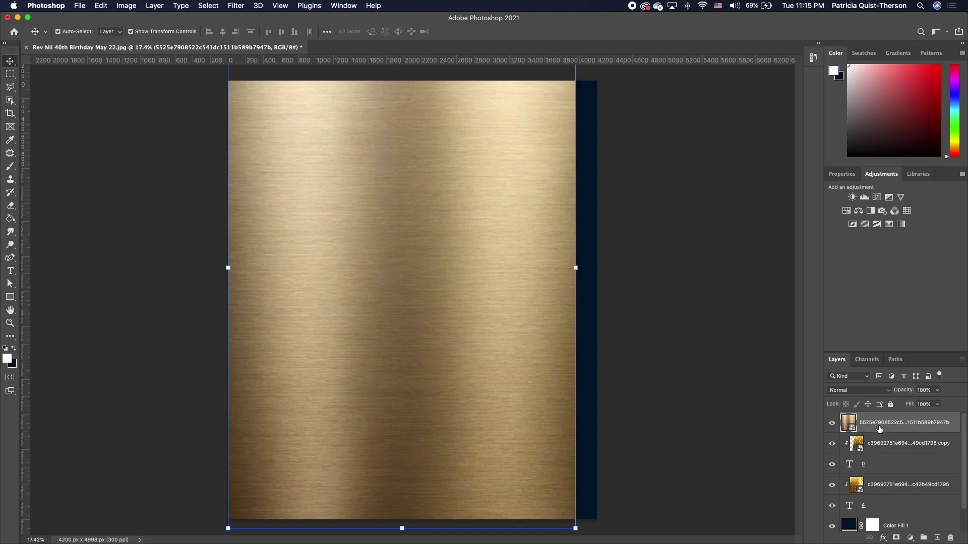
# - Clip the light bronze texture to the "0" and reduce its fill to 40%
pyautogui.click(938, 404)
pyautogui.moveTo(936, 419); pyautogui.dragTo(922, 419)
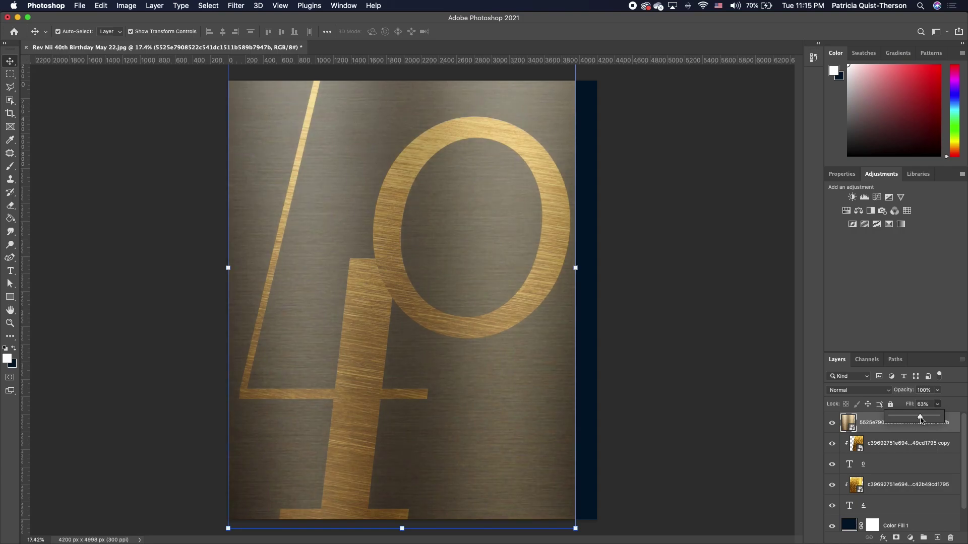
pyautogui.keyDown('alt'); pyautogui.click(878, 434); pyautogui.keyUp('alt')
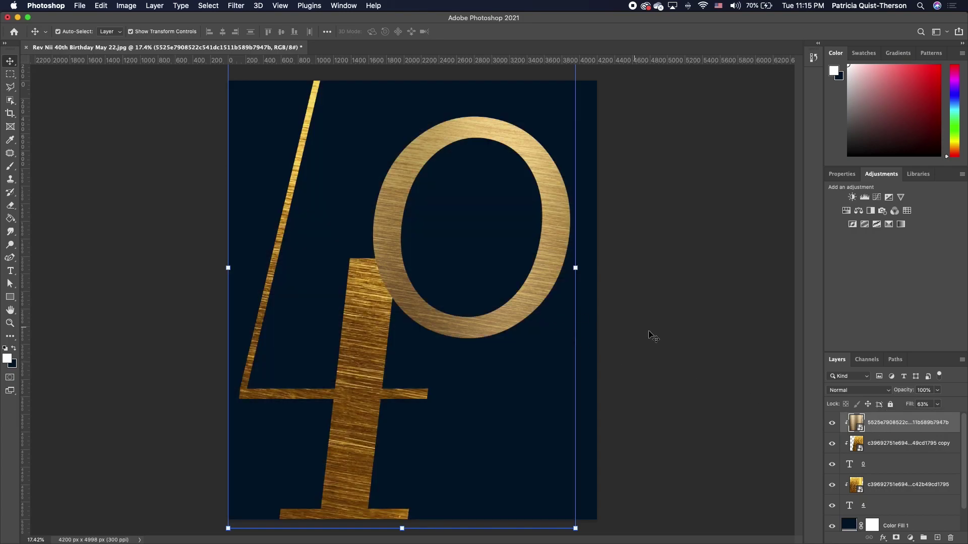
pyautogui.click(937, 405)
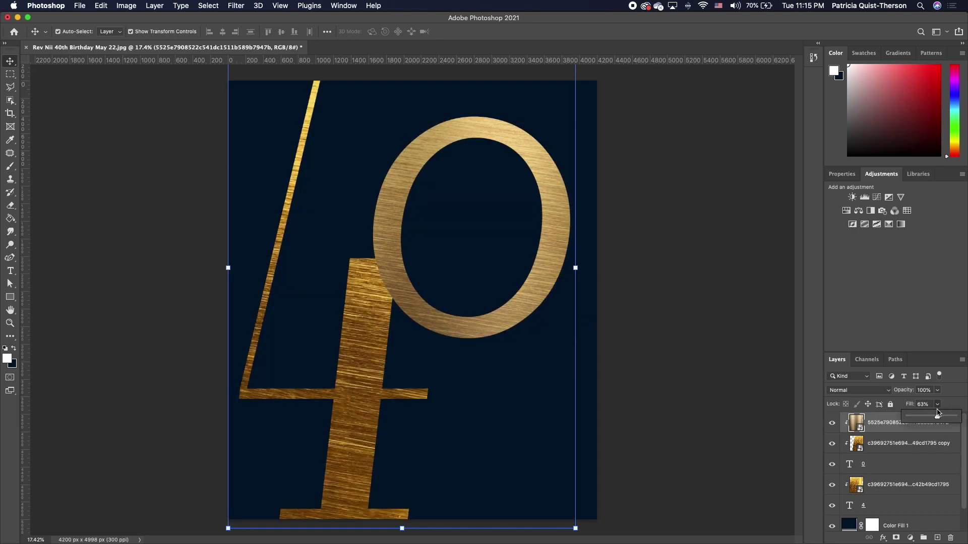
pyautogui.moveTo(937, 418); pyautogui.dragTo(927, 419)
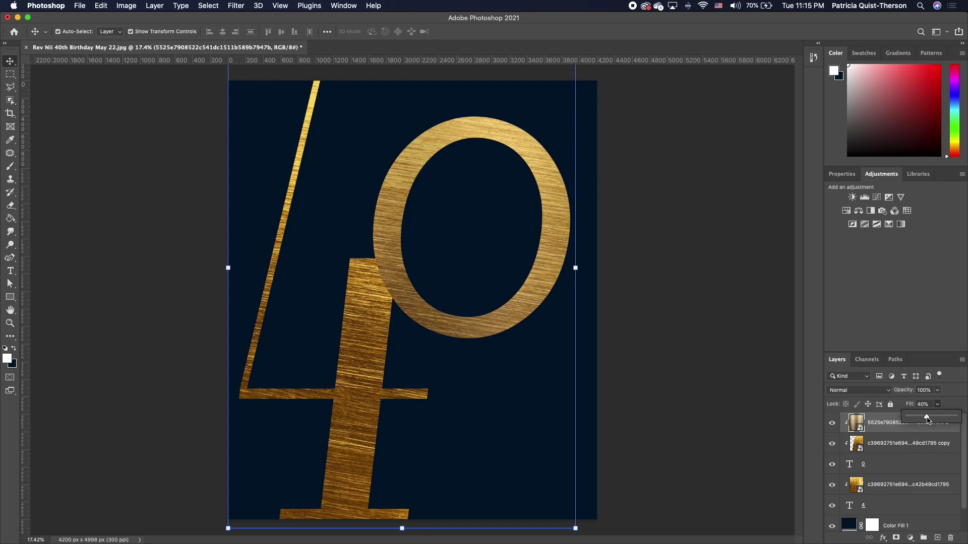
pyautogui.click(885, 431)
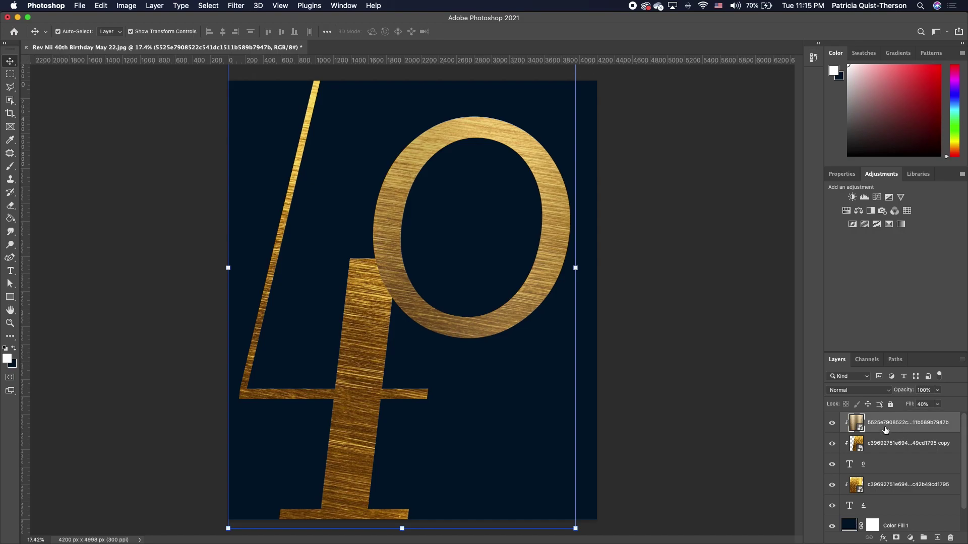
# - Duplicate the light bronze texture, place the copy directly above the gold texture of the "4", and clip it to the "4"
pyautogui.press('super+j')
pyautogui.moveTo(902, 427); pyautogui.dragTo(897, 485)
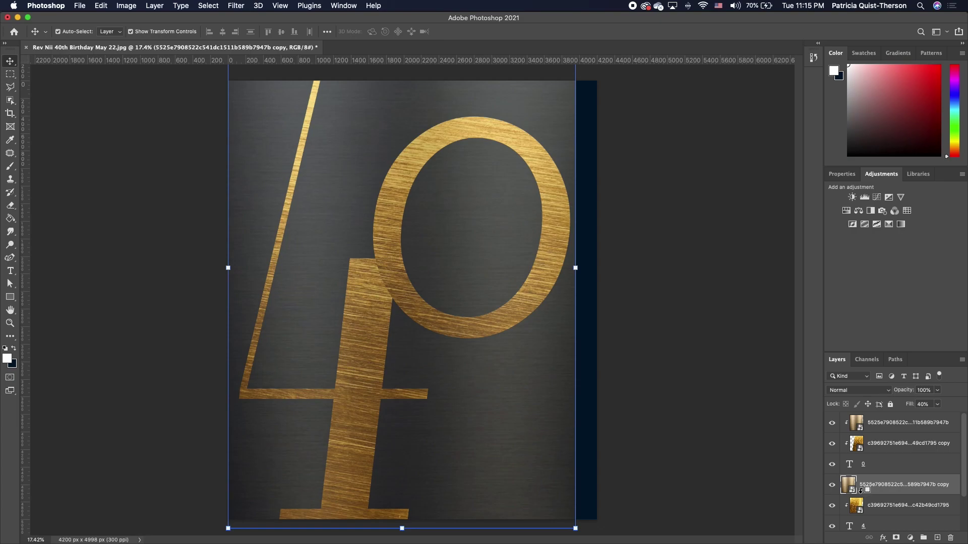
pyautogui.keyDown('alt'); pyautogui.click(861, 495); pyautogui.keyUp('alt')
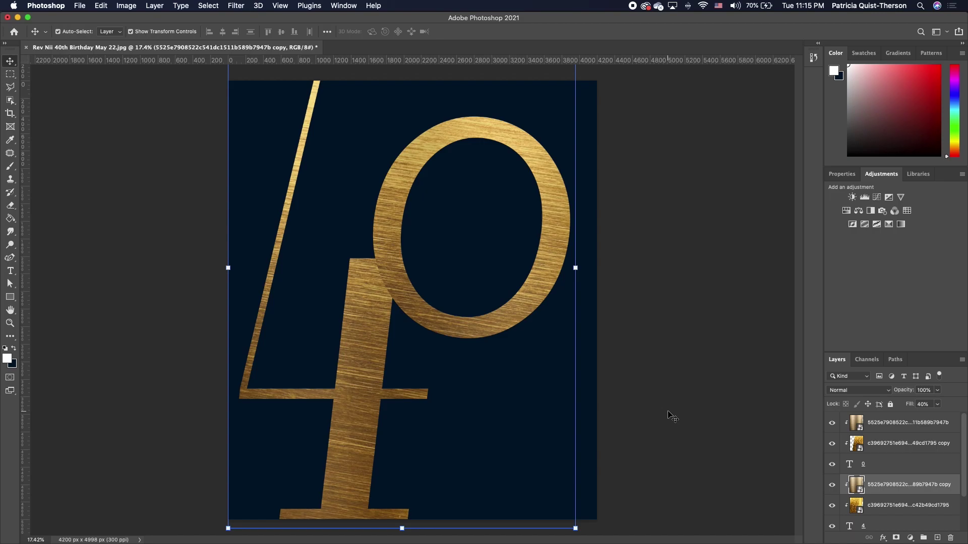
# - Slightly enlarge the gold texture inside the "4" and rotate it clockwise so its brushed grain runs diagonally
pyautogui.click(905, 507)
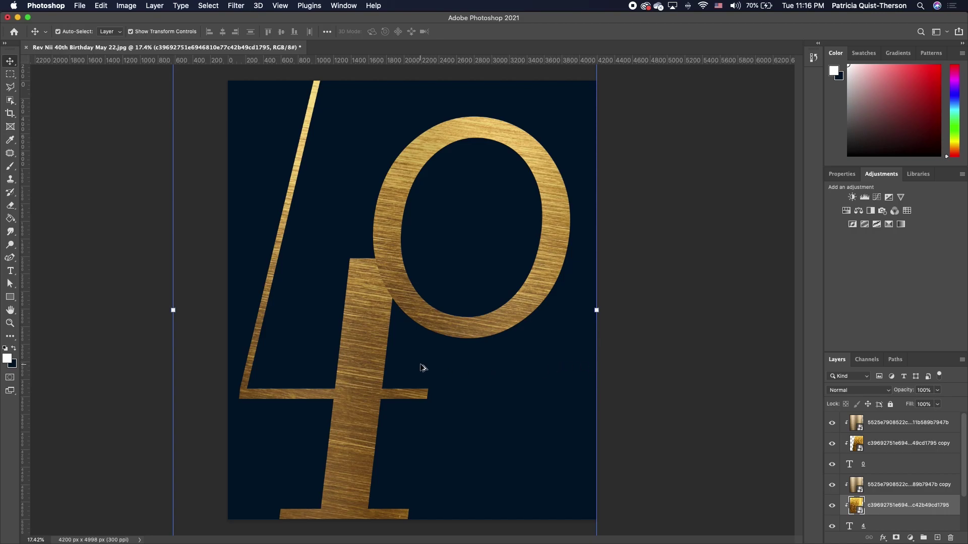
pyautogui.scroll(-5, 423, 368)
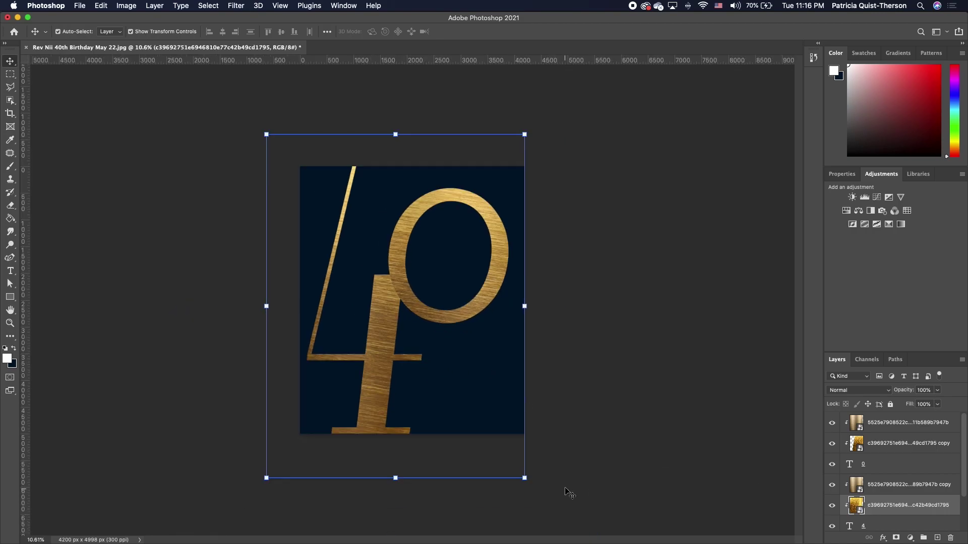
pyautogui.moveTo(531, 485); pyautogui.dragTo(519, 497)
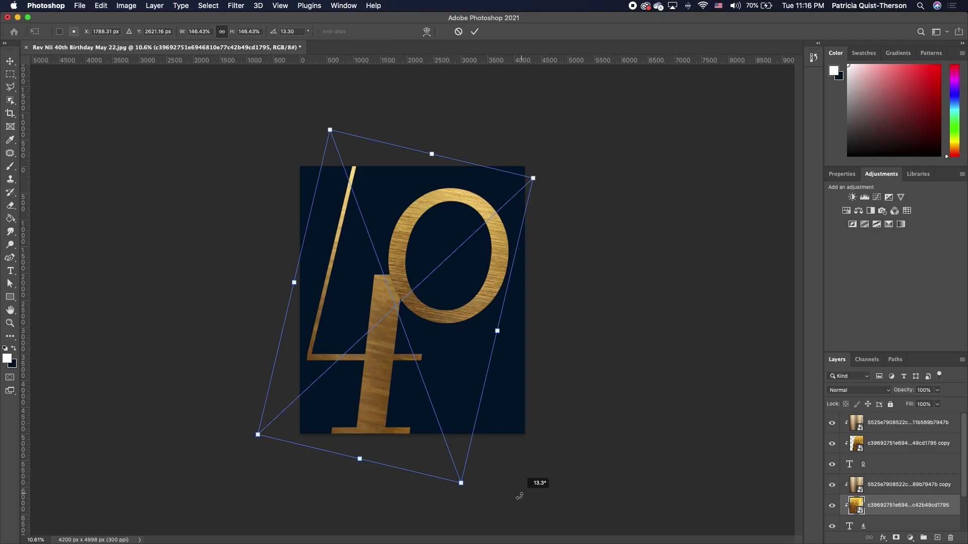
pyautogui.moveTo(330, 130); pyautogui.dragTo(322, 109)
pyautogui.moveTo(475, 500); pyautogui.dragTo(465, 504)
pyautogui.press('Return')
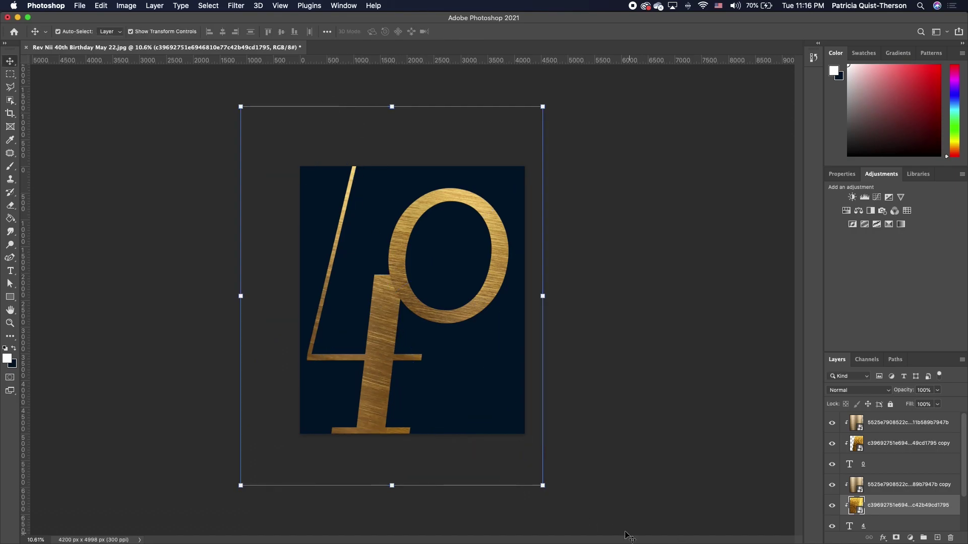
pyautogui.moveTo(547, 489); pyautogui.dragTo(519, 509)
pyautogui.press('Return')
pyautogui.click(398, 351)
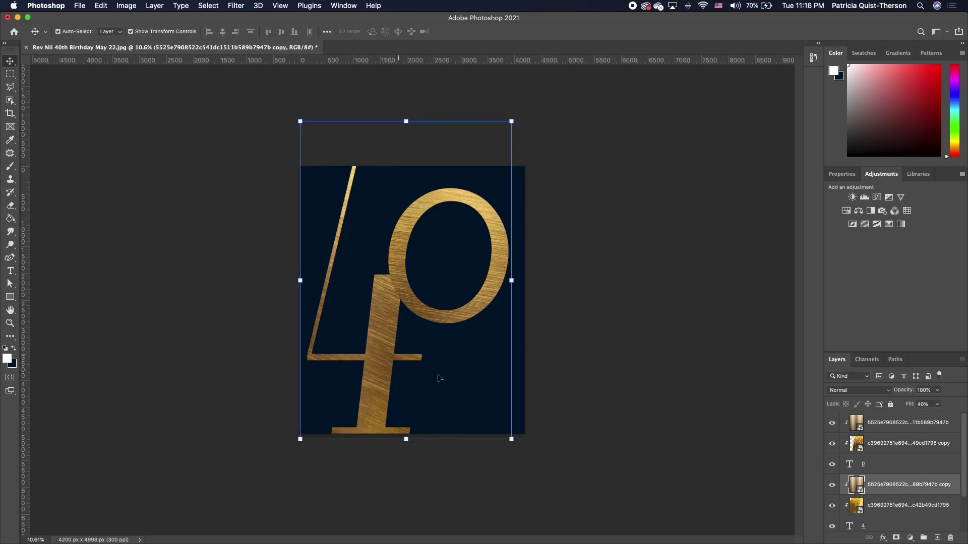
pyautogui.click(521, 447)
pyautogui.press('super+z')
pyautogui.press('super+z')
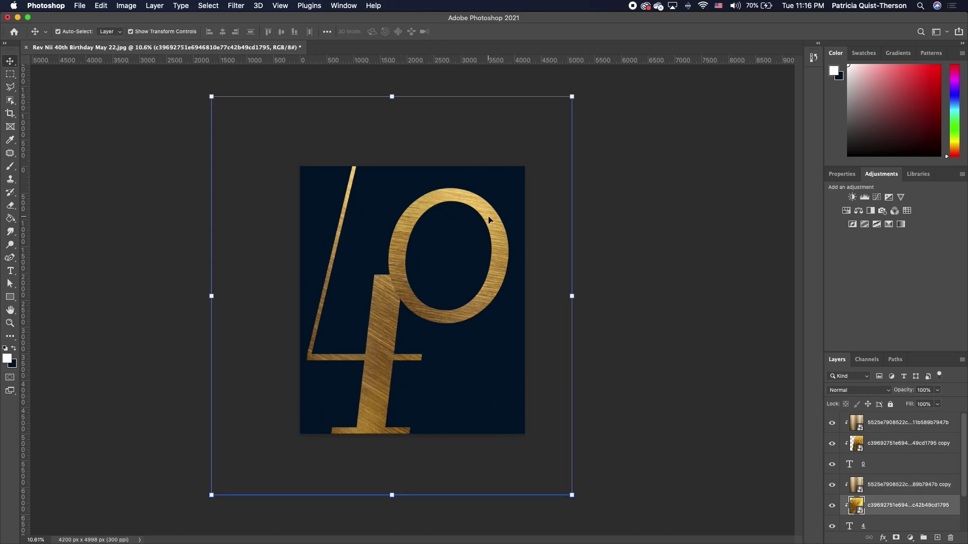
# - Rotate the gold texture inside the "0" to about 41° so its brushed grain also runs diagonally
pyautogui.click(489, 220)
pyautogui.click(884, 443)
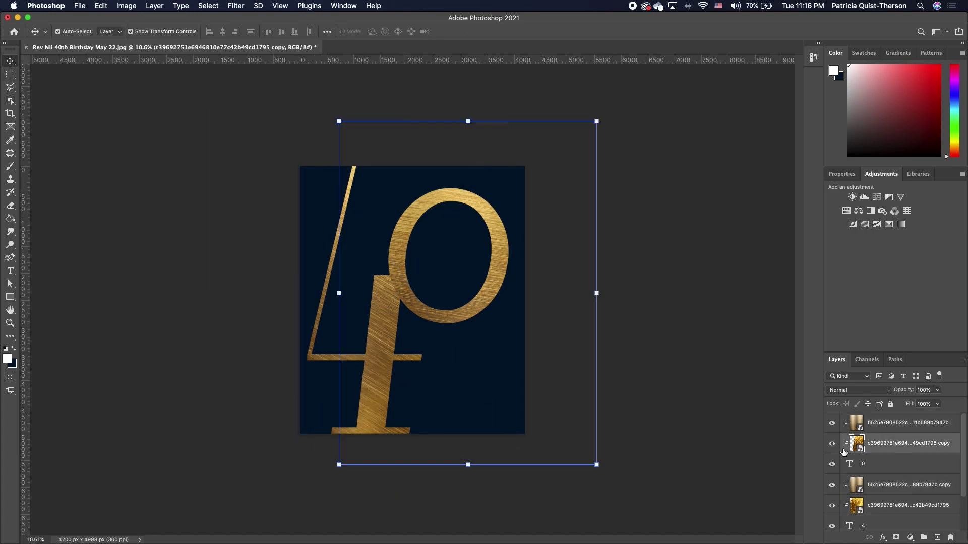
pyautogui.moveTo(605, 476); pyautogui.dragTo(491, 527)
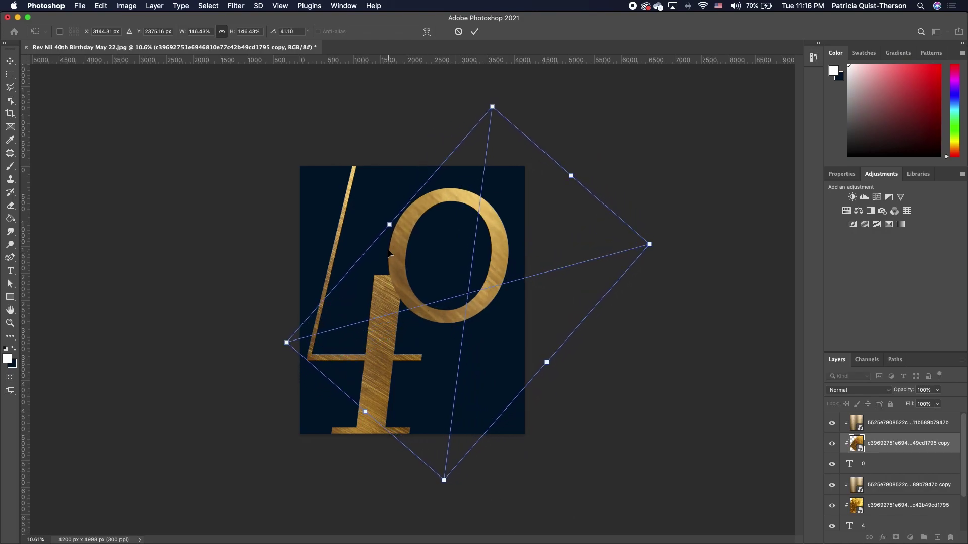
pyautogui.press('Return')
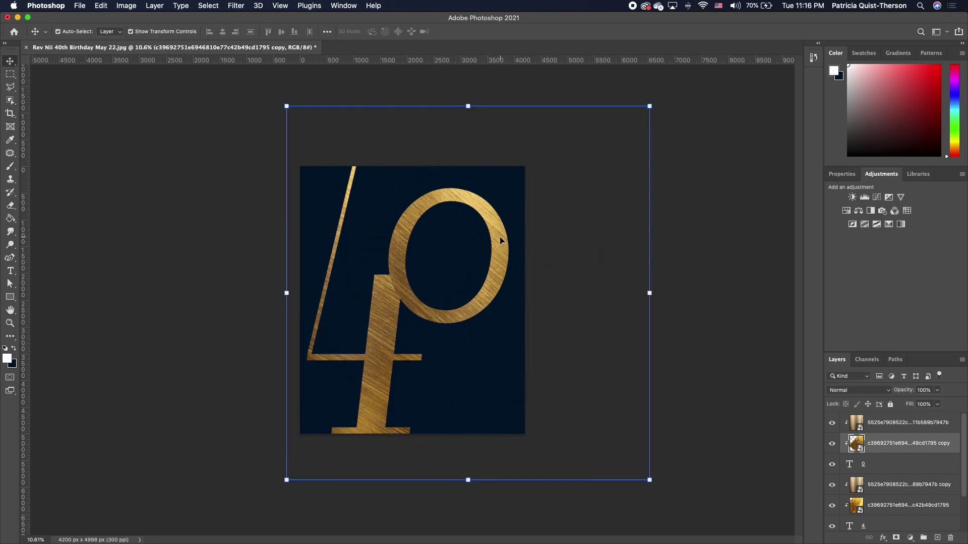
pyautogui.scroll(5, 361, 212)
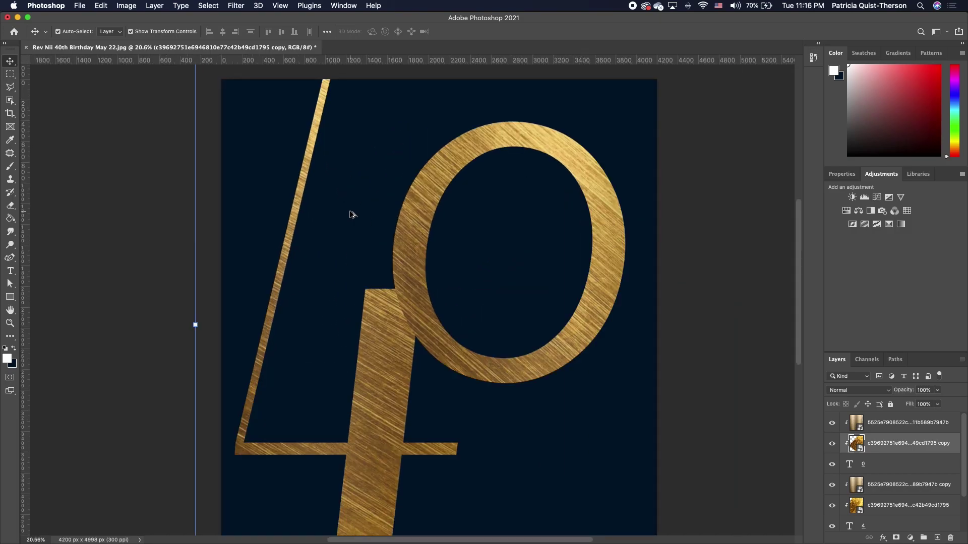
pyautogui.scroll(-2, 355, 230)
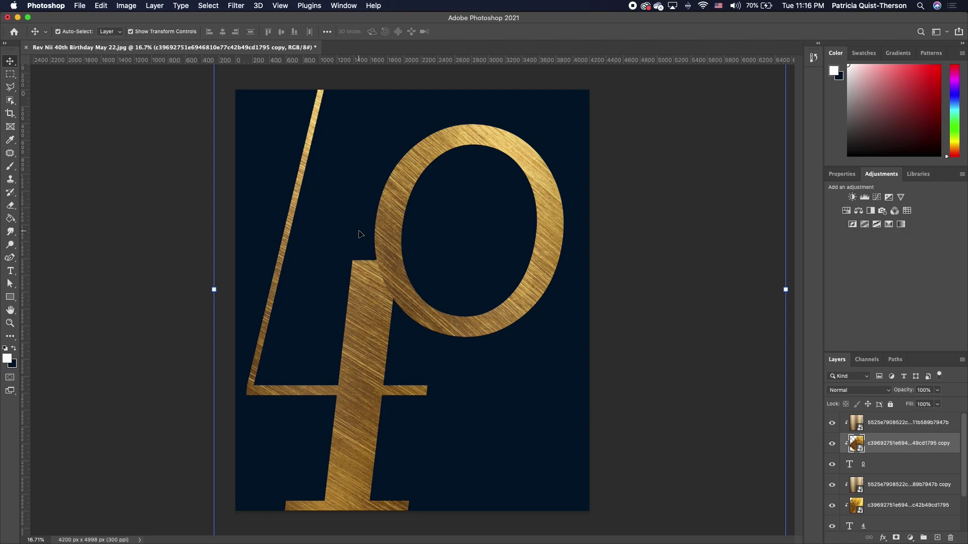
# - Place the portrait photo from Finder on a layer above all others and show its properties
pyautogui.click(154, 531)
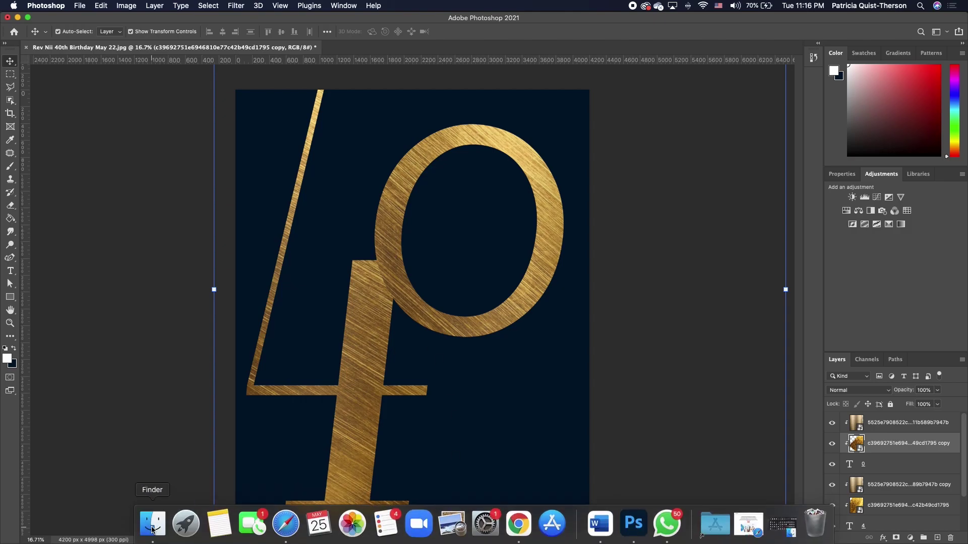
pyautogui.moveTo(633, 158); pyautogui.dragTo(288, 200)
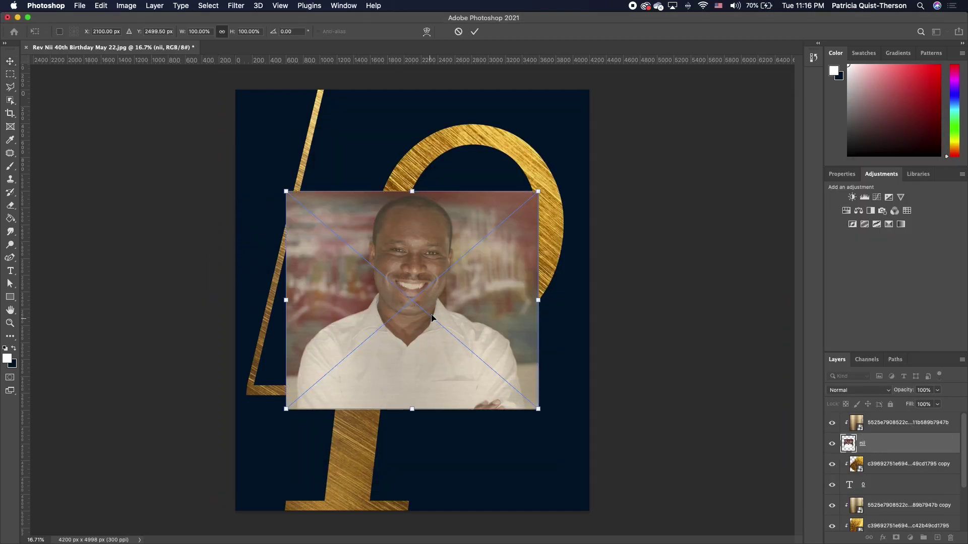
pyautogui.press('Return')
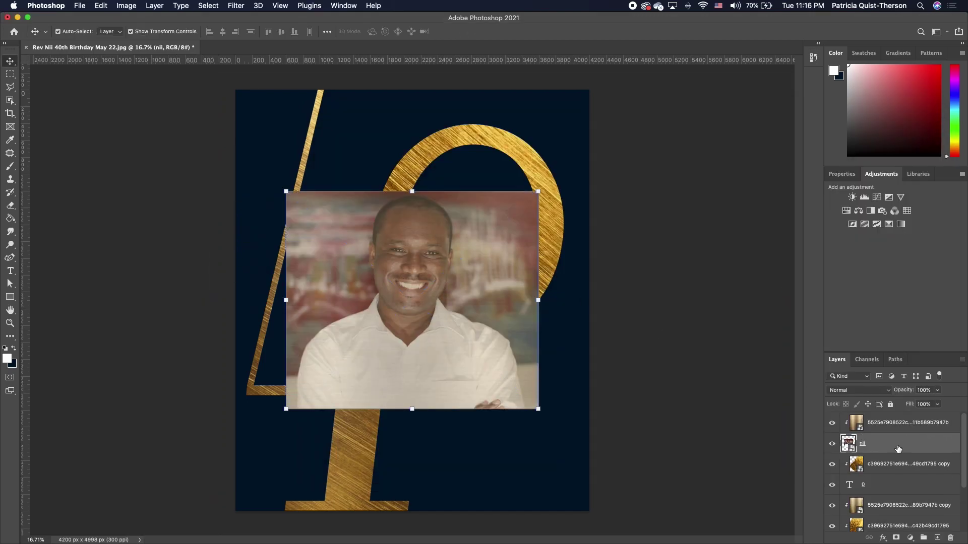
pyautogui.moveTo(903, 439); pyautogui.dragTo(894, 416)
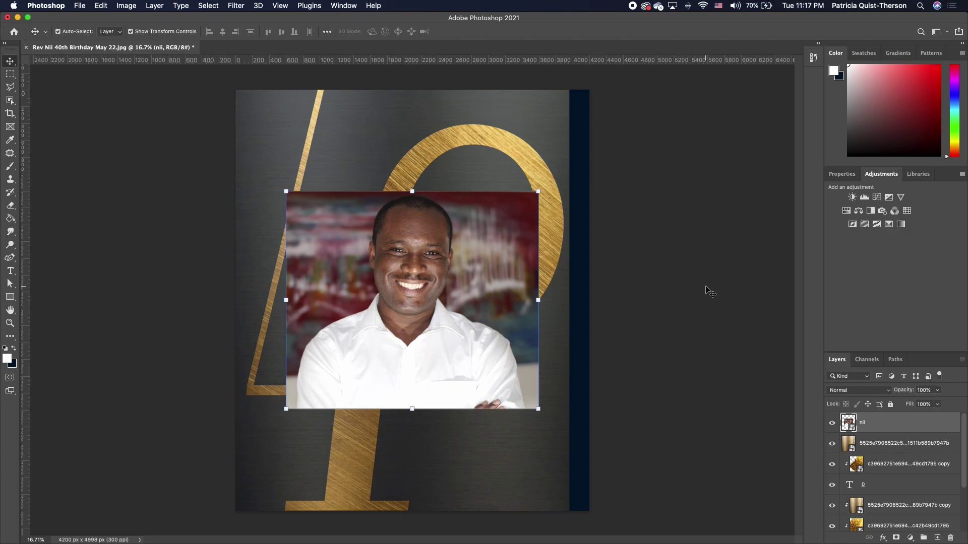
pyautogui.click(842, 174)
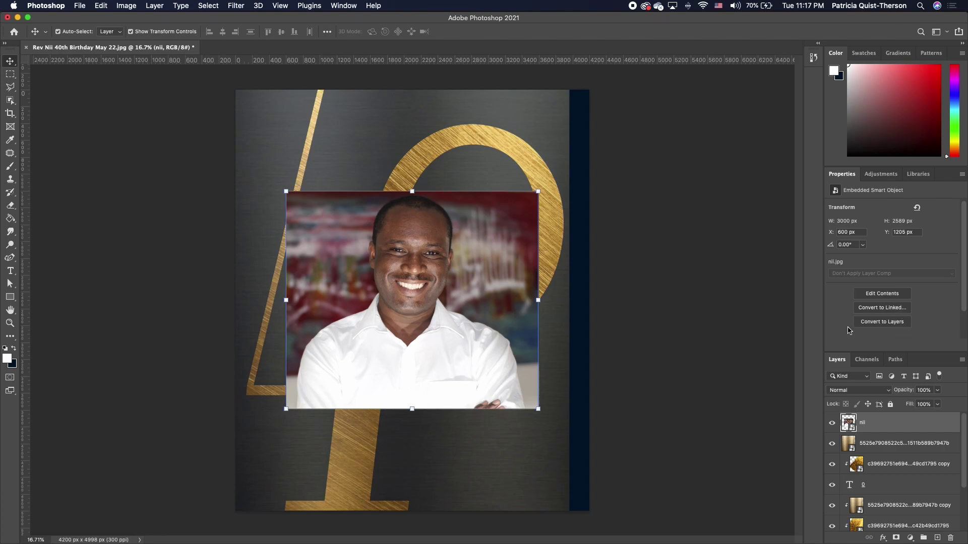
# - Convert the portrait smart object to a regular layer with its transforms retained, and remove the photo's background
pyautogui.click(881, 323)
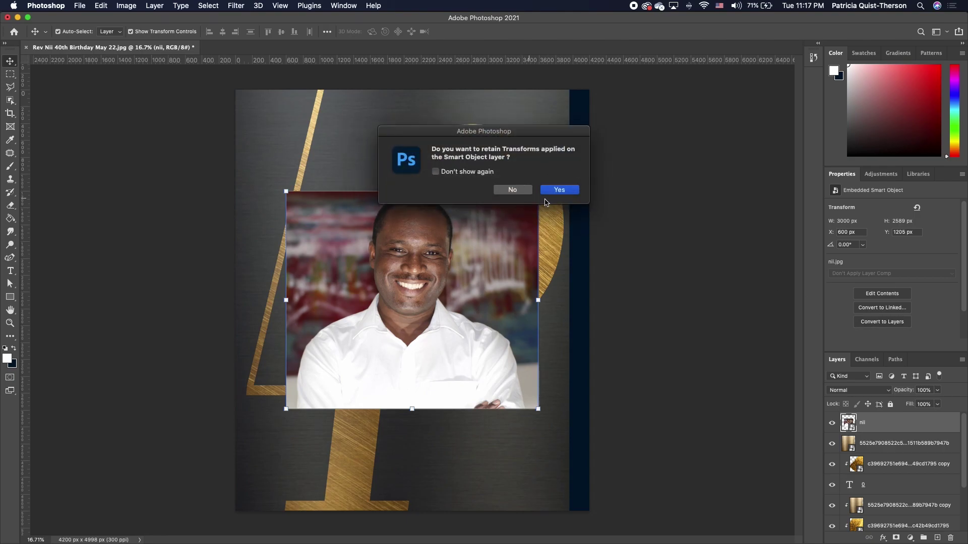
pyautogui.click(561, 190)
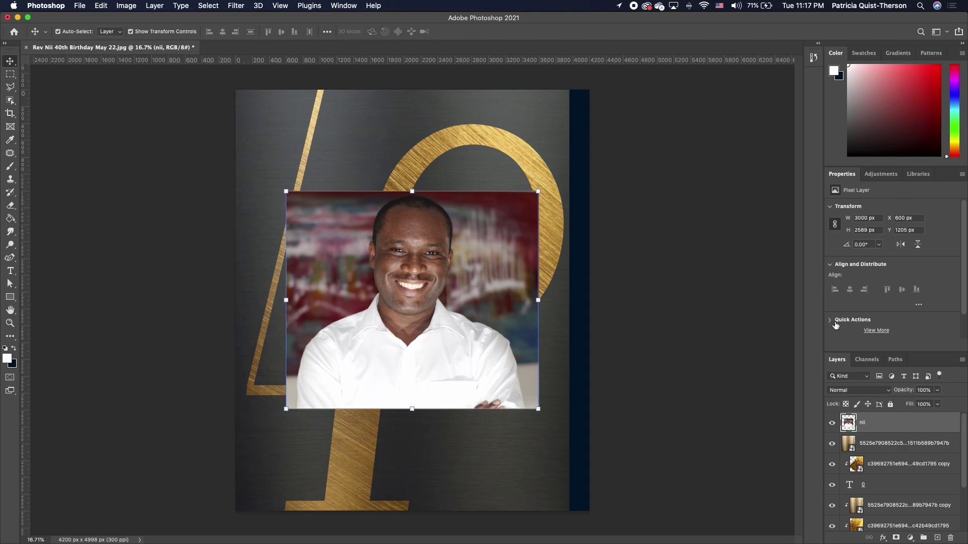
pyautogui.click(830, 321)
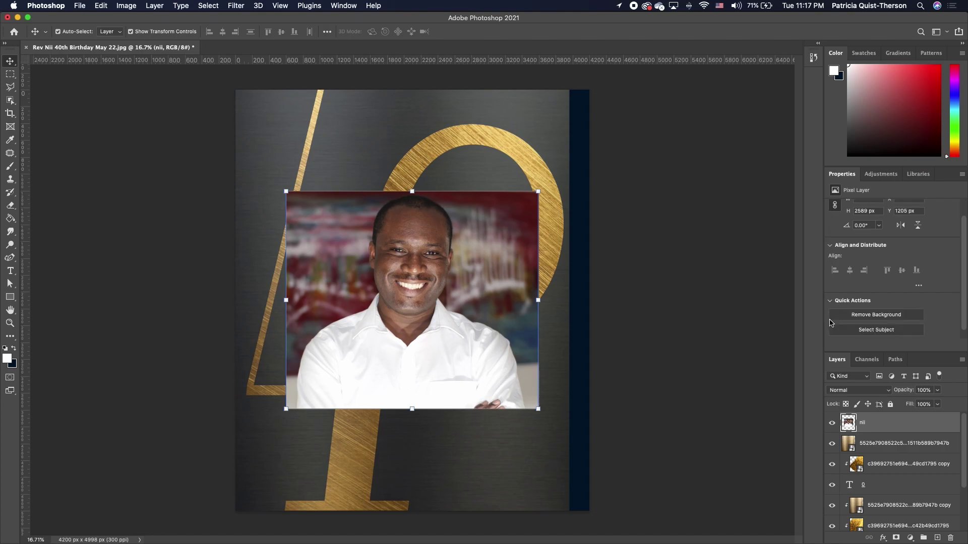
pyautogui.click(872, 315)
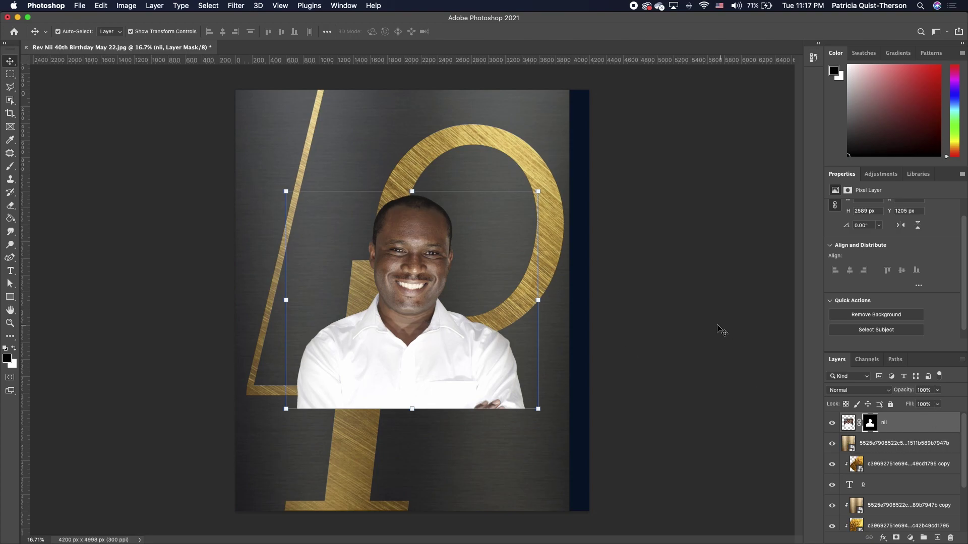
# - Clip the light bronze texture layer to the "0" so it no longer covers the navy background
pyautogui.click(528, 462)
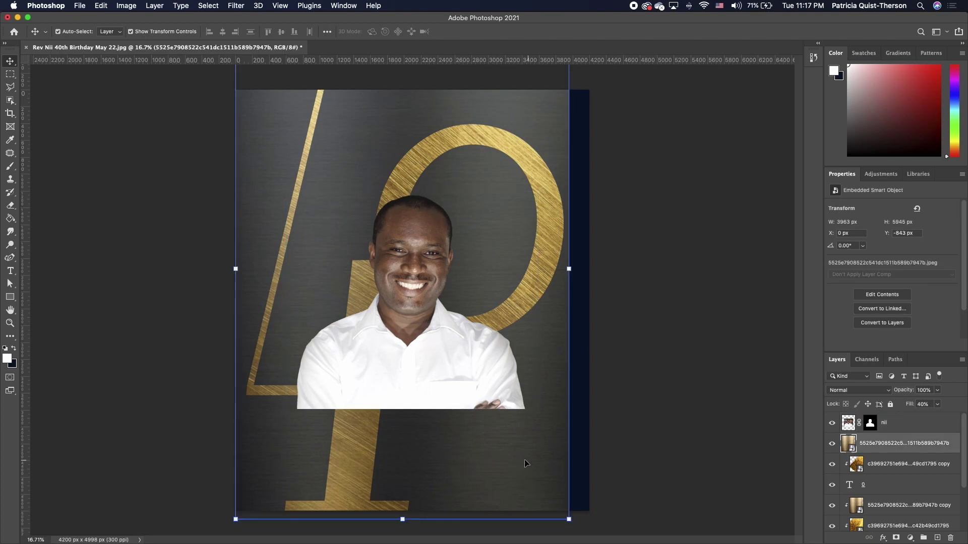
pyautogui.keyDown('alt'); pyautogui.click(845, 453); pyautogui.keyUp('alt')
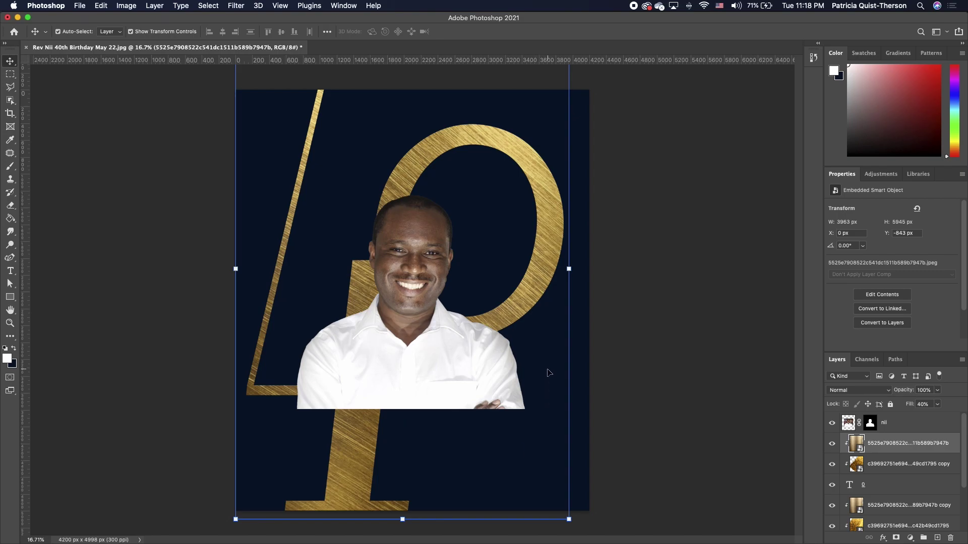
# - Scale the cut-out portrait down to about 77% and position it over the opening of the "0"
pyautogui.click(404, 345)
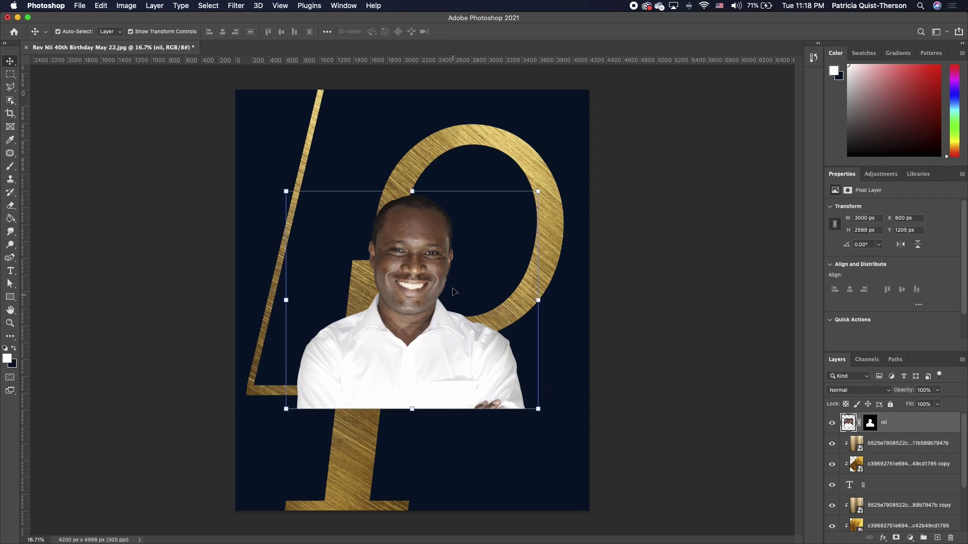
pyautogui.moveTo(404, 262); pyautogui.dragTo(465, 213)
pyautogui.moveTo(599, 137); pyautogui.dragTo(540, 179)
pyautogui.moveTo(448, 262); pyautogui.dragTo(473, 222)
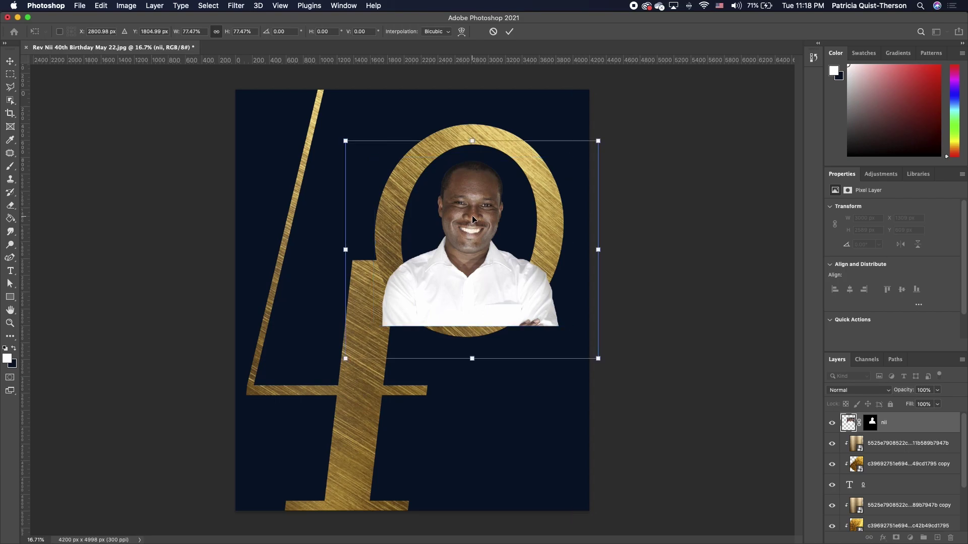
pyautogui.press('Return')
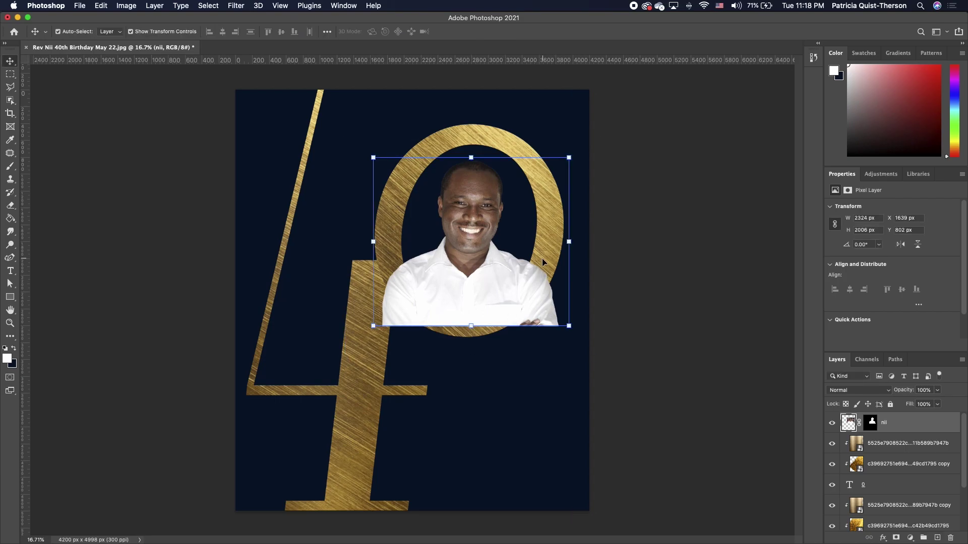
# - Shrink the portrait a further step to about 95% and apply its layer mask permanently
pyautogui.moveTo(568, 326); pyautogui.dragTo(559, 318)
pyautogui.moveTo(472, 300)
pyautogui.mouseDown()
pyautogui.moveTo(480, 305)
pyautogui.moveTo(473, 301)
pyautogui.mouseUp()
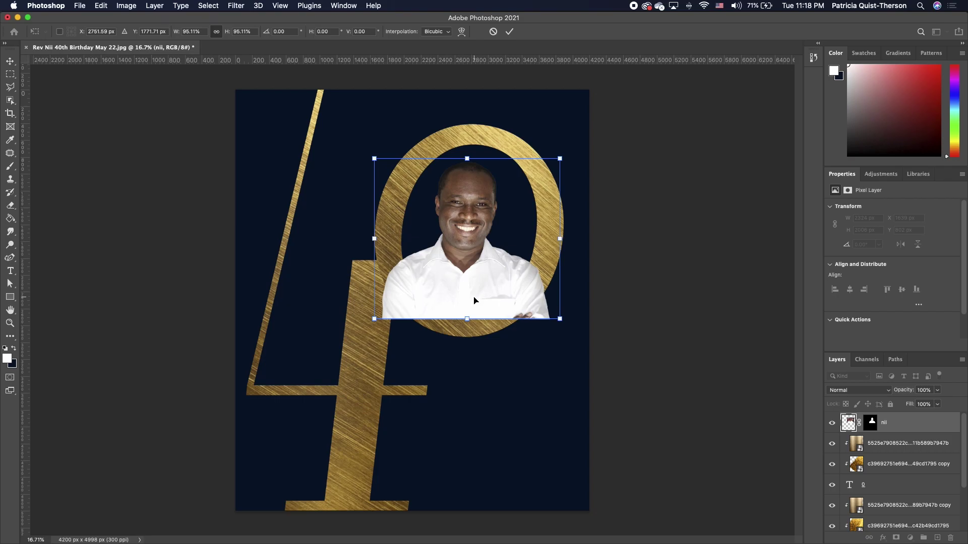
pyautogui.rightClick(873, 423)
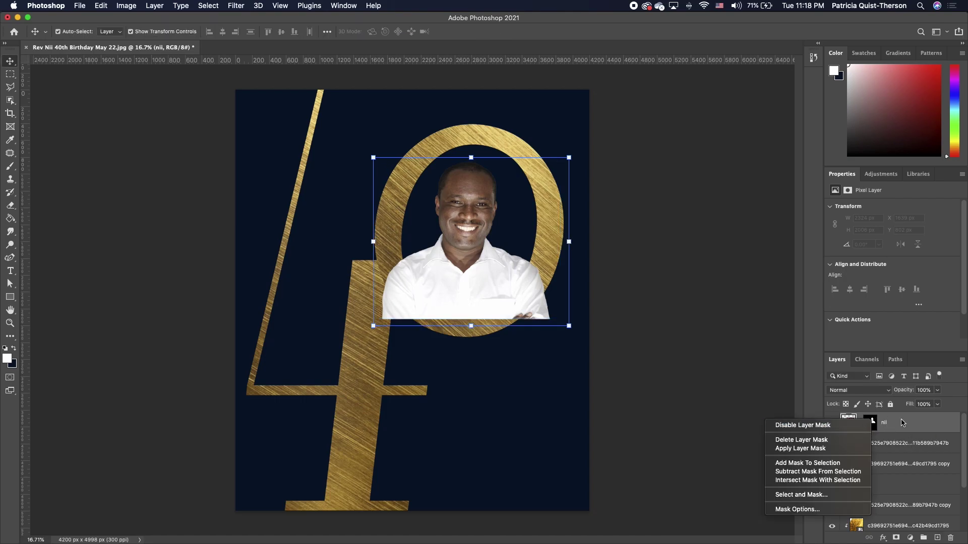
pyautogui.click(811, 455)
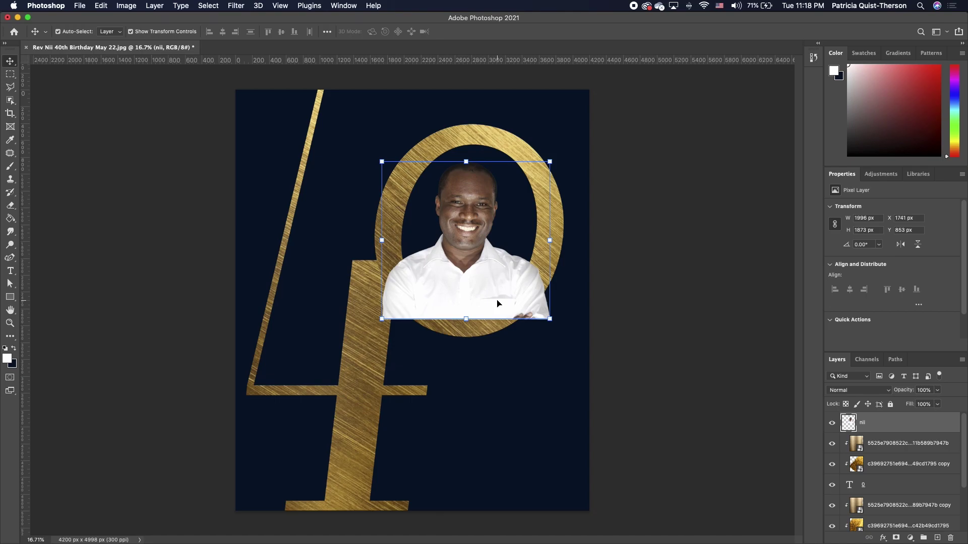
# - Load the outline of the "0" as a selection, invert it, and add it to the portrait layer as a layer mask
pyautogui.click(513, 140)
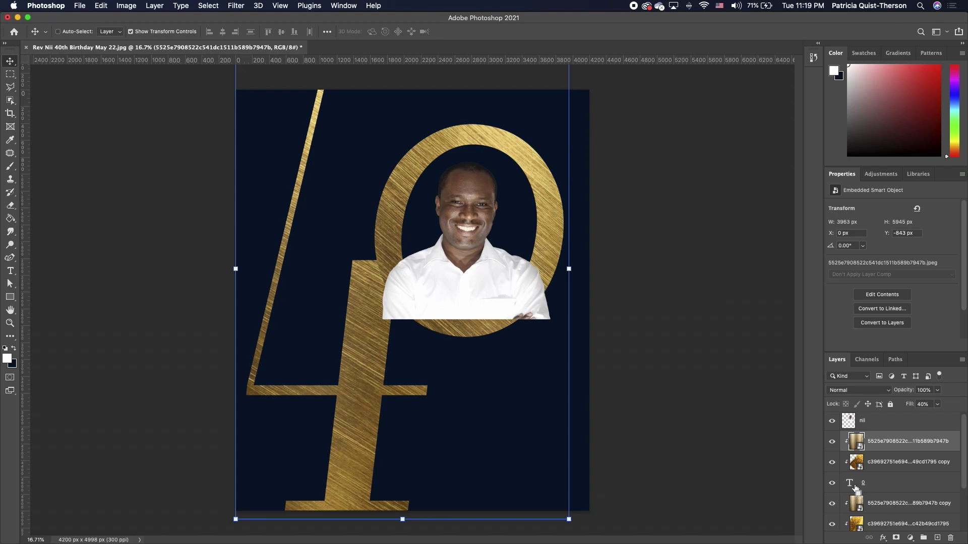
pyautogui.keyDown('super'); pyautogui.click(851, 485); pyautogui.keyUp('super')
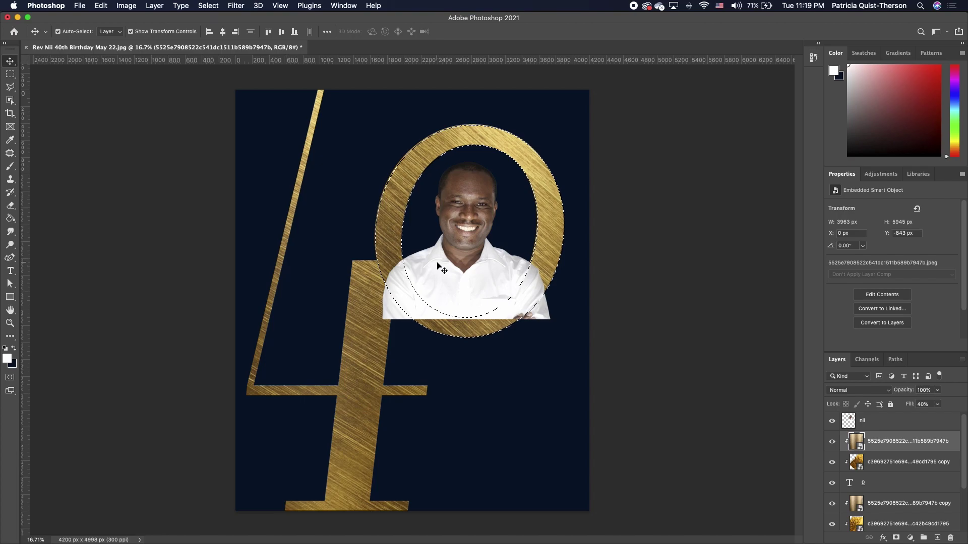
pyautogui.click(888, 424)
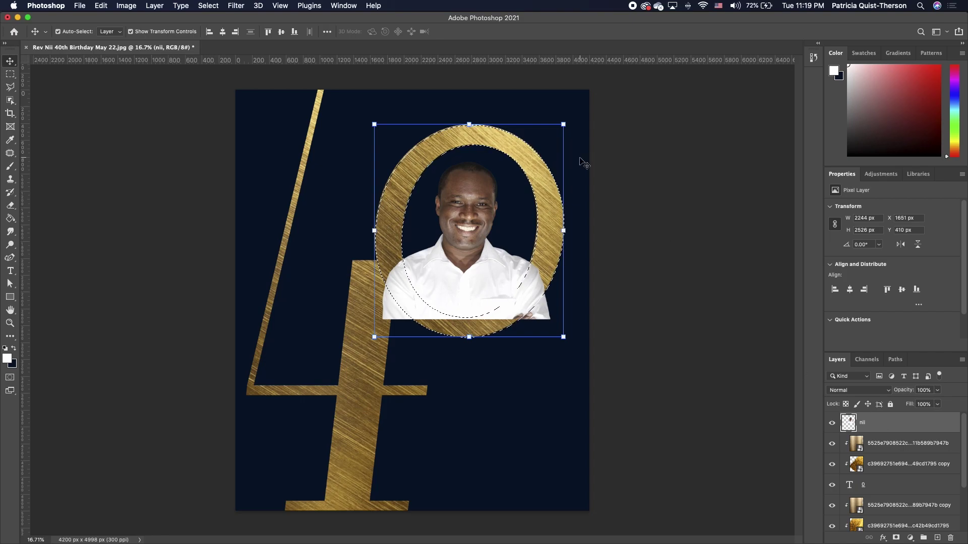
pyautogui.click(217, 8)
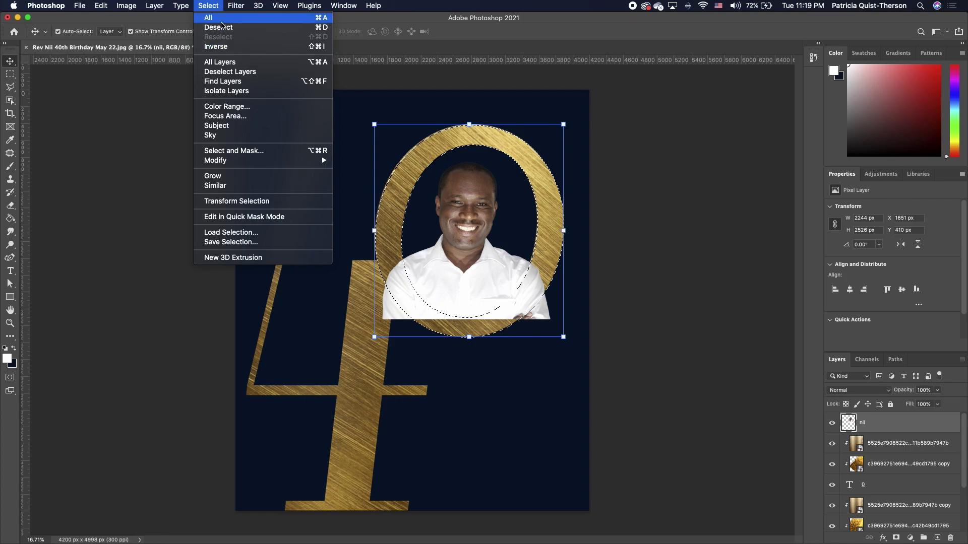
pyautogui.click(223, 47)
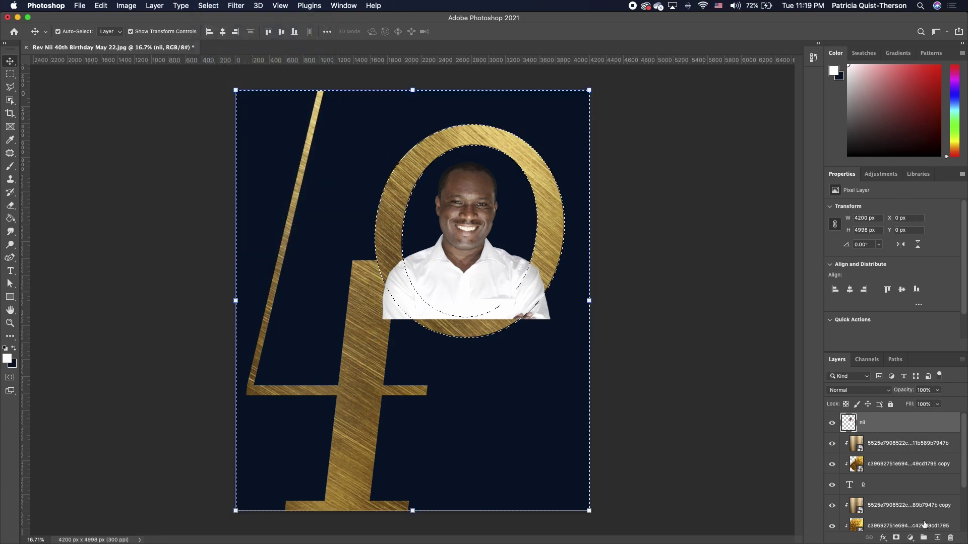
pyautogui.click(897, 539)
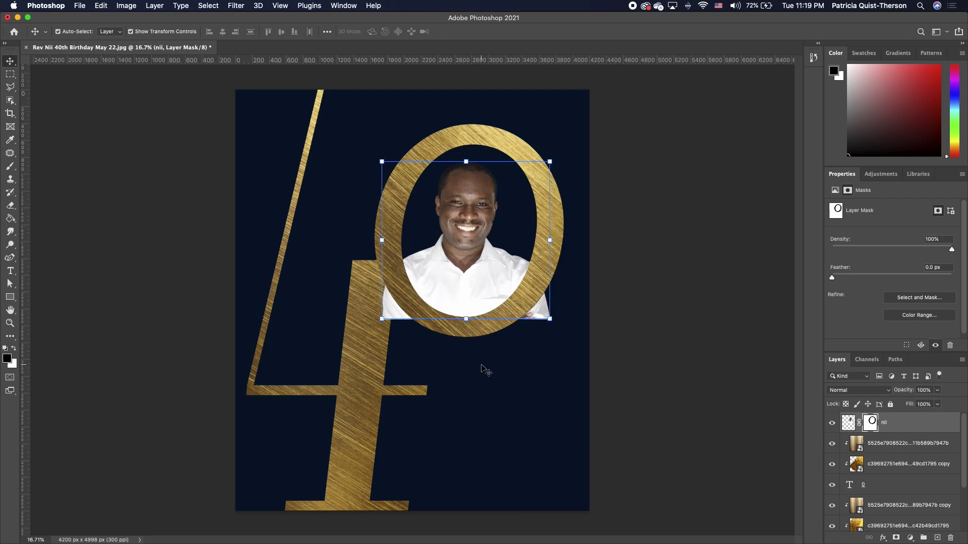
# - Paint black on the portrait's layer mask with a 500 px Hard Round brush to hide the shirt corners outside the "0"
pyautogui.click(568, 345)
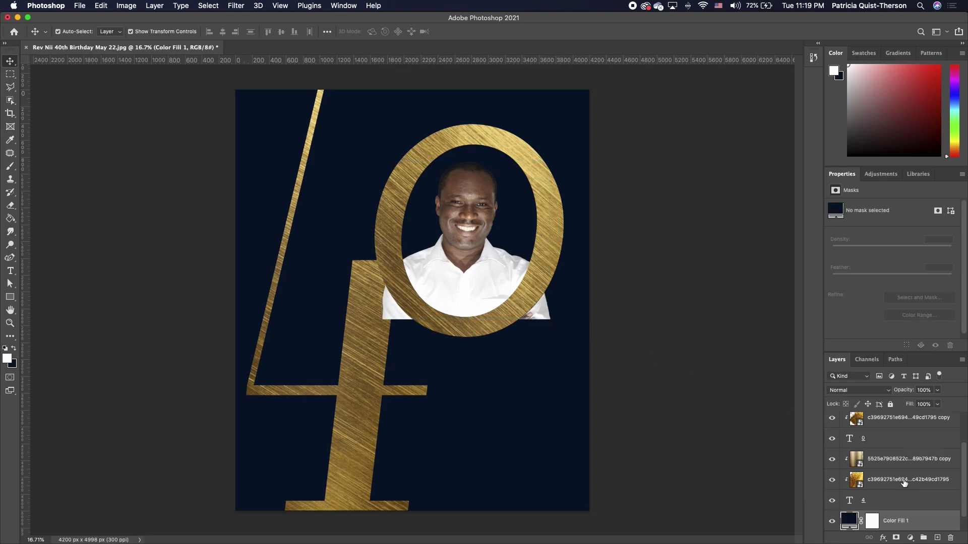
pyautogui.click(472, 233)
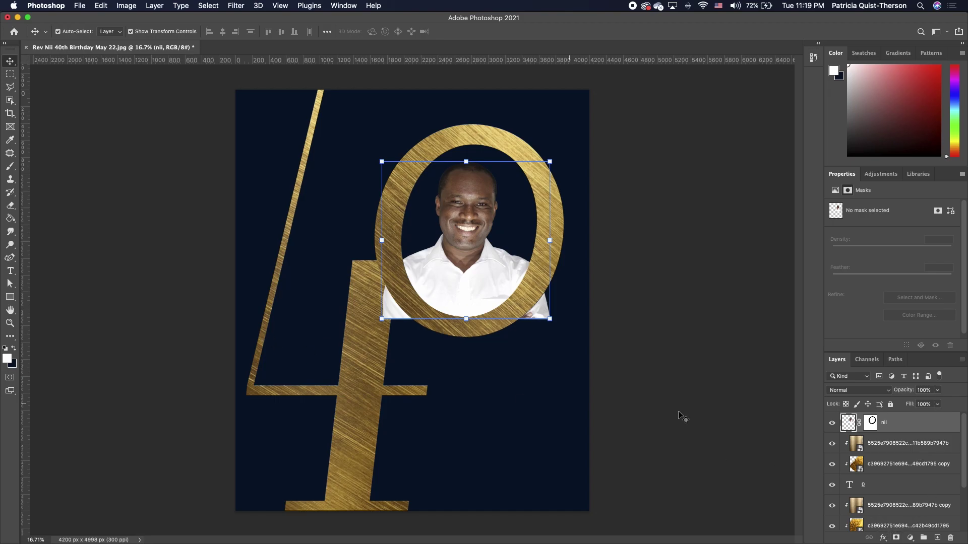
pyautogui.click(871, 427)
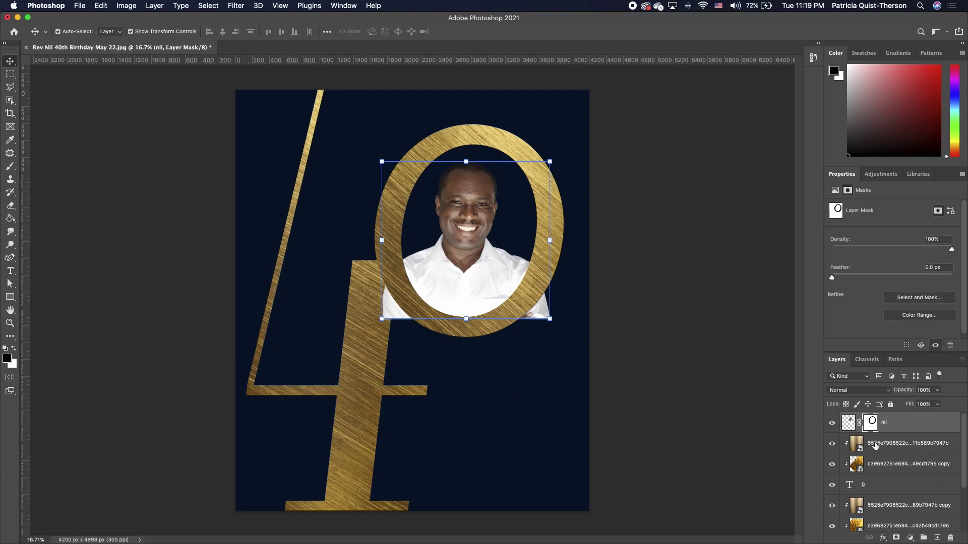
pyautogui.click(13, 349)
pyautogui.click(10, 171)
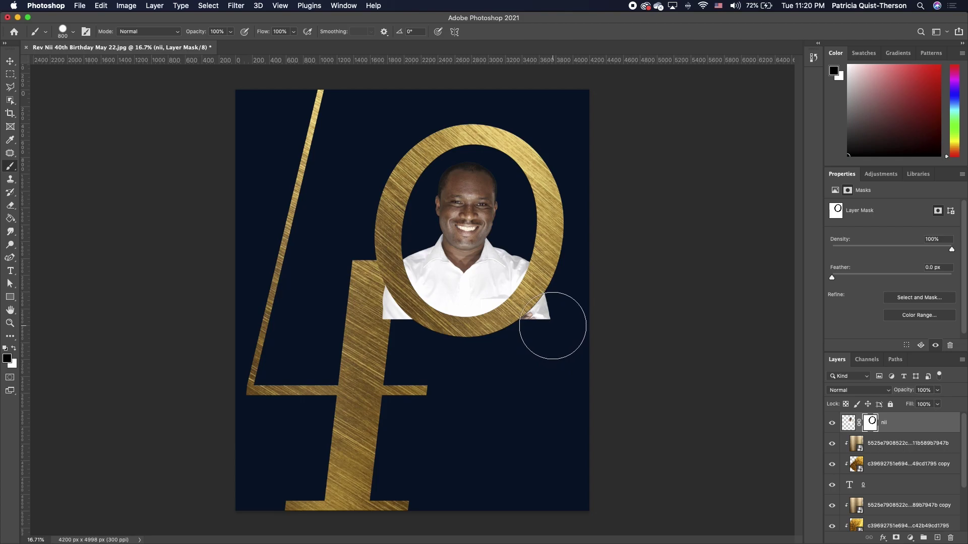
pyautogui.press('[')
pyautogui.press('[')
pyautogui.press('[')
pyautogui.click(72, 32)
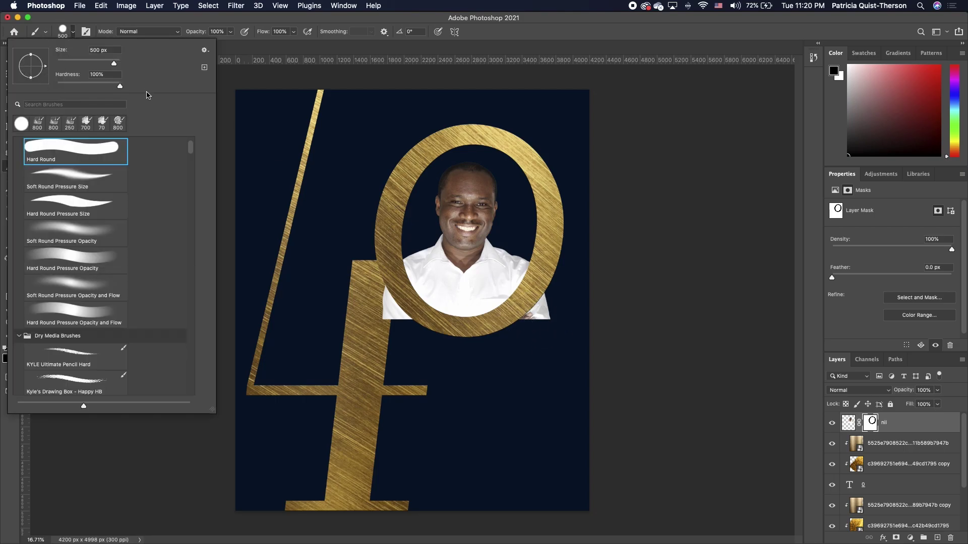
pyautogui.click(730, 224)
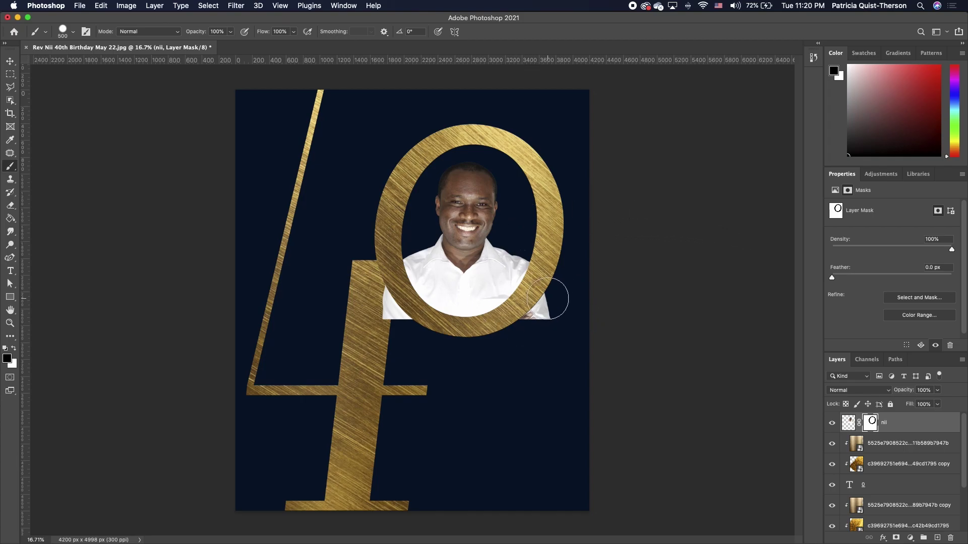
pyautogui.rightClick(573, 282)
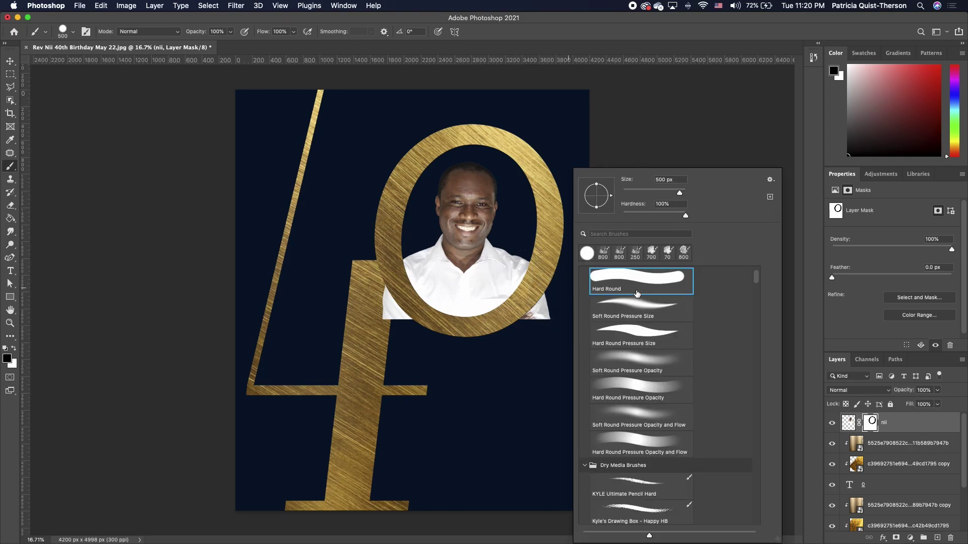
pyautogui.moveTo(686, 216)
pyautogui.mouseDown()
pyautogui.moveTo(661, 216)
pyautogui.moveTo(690, 209)
pyautogui.mouseUp()
pyautogui.click(748, 141)
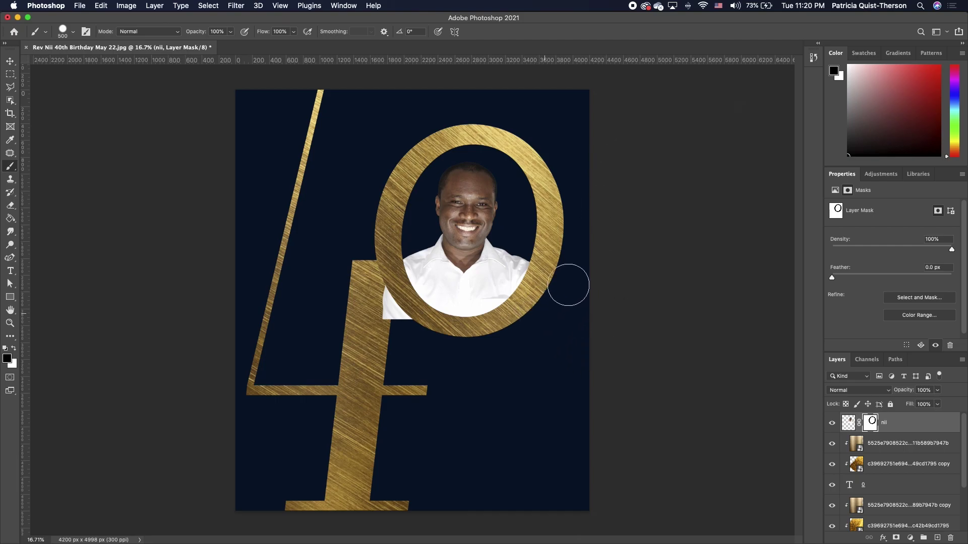
pyautogui.moveTo(372, 333)
pyautogui.mouseDown()
pyautogui.moveTo(380, 300)
pyautogui.moveTo(389, 319)
pyautogui.mouseUp()
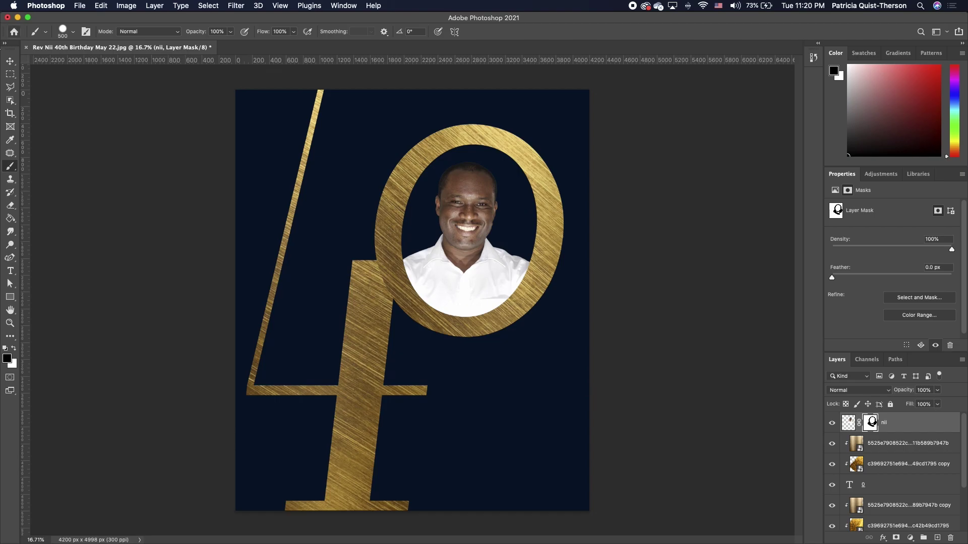
pyautogui.click(10, 61)
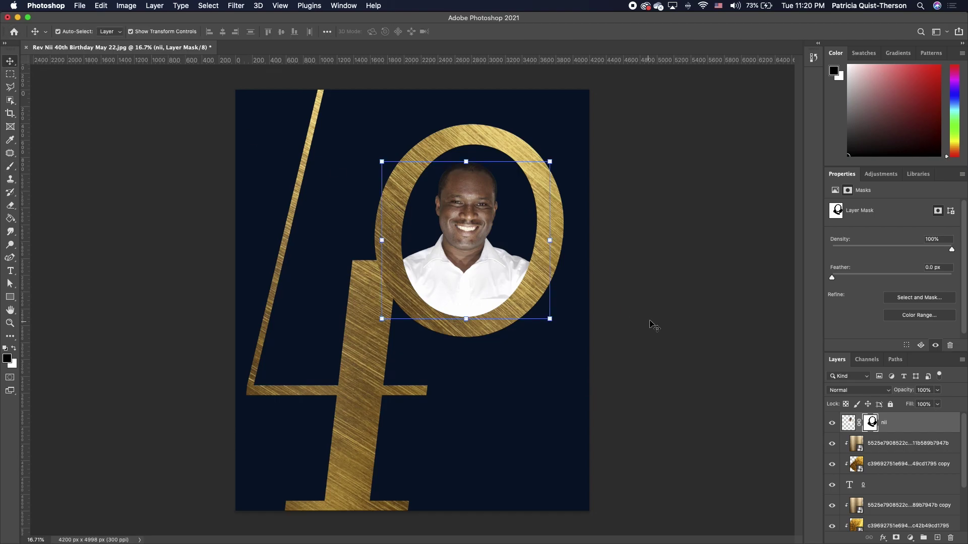
# - Apply the Camera Raw Filter to the portrait image with Temperature +7, Contrast +23 and raised Vibrance
pyautogui.click(463, 236)
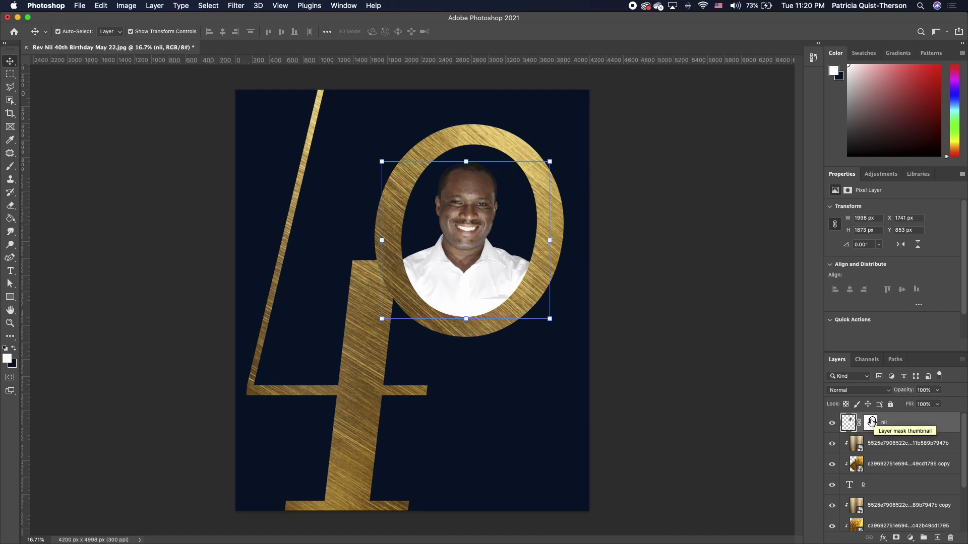
pyautogui.click(238, 7)
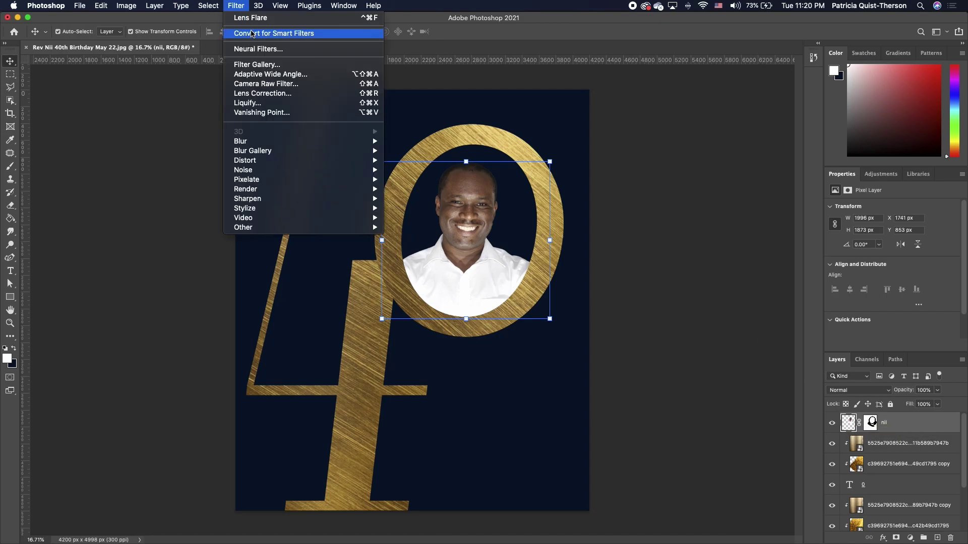
pyautogui.click(276, 84)
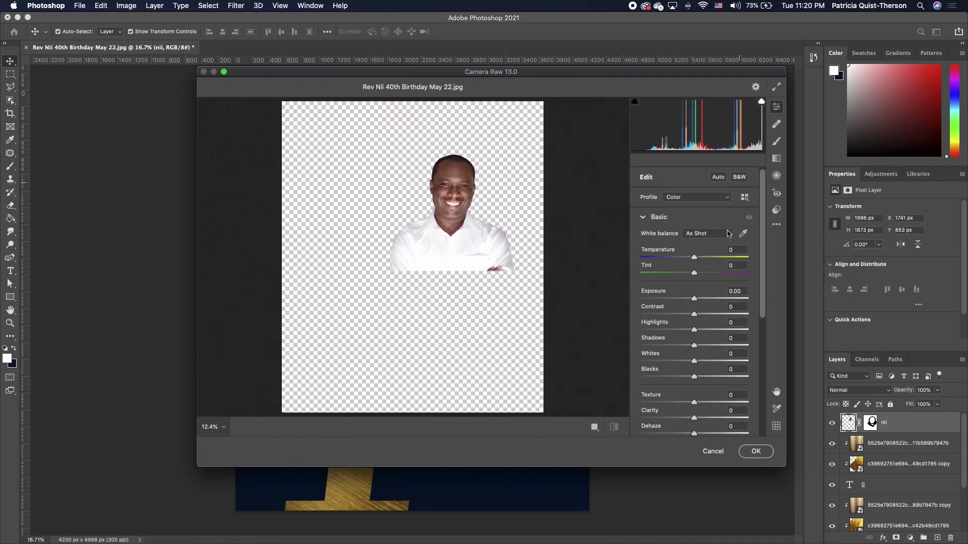
pyautogui.moveTo(694, 258); pyautogui.dragTo(697, 258)
pyautogui.moveTo(695, 315); pyautogui.dragTo(706, 315)
pyautogui.scroll(-1, 712, 410)
pyautogui.scroll(-2, 711, 403)
pyautogui.moveTo(694, 412); pyautogui.dragTo(708, 414)
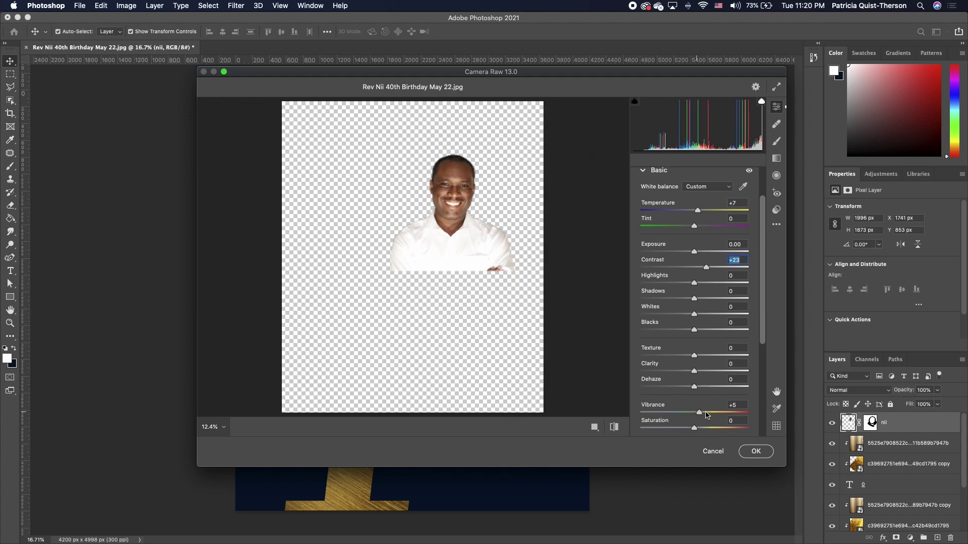
pyautogui.click(754, 452)
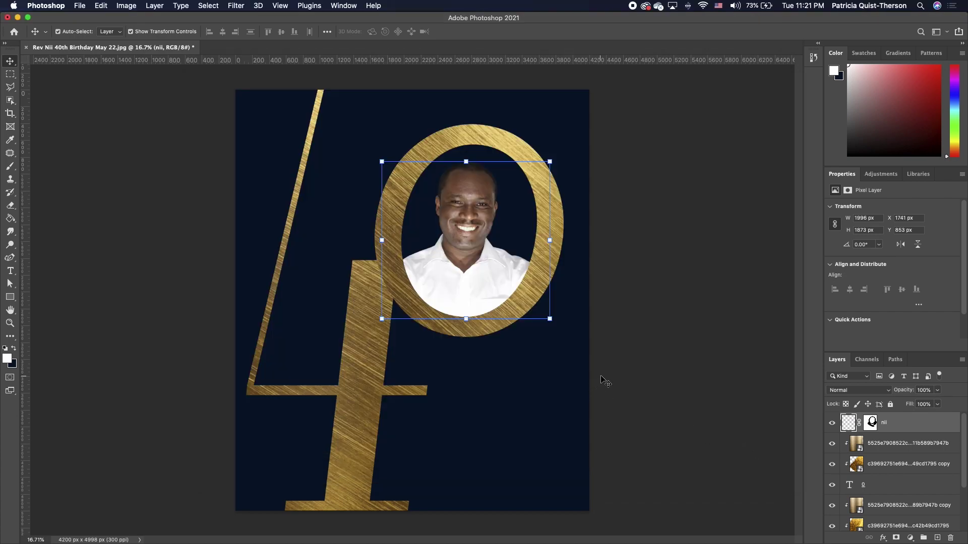
# - Add a drop shadow effect to the "0" text layer and open the shadow's settings
pyautogui.click(714, 313)
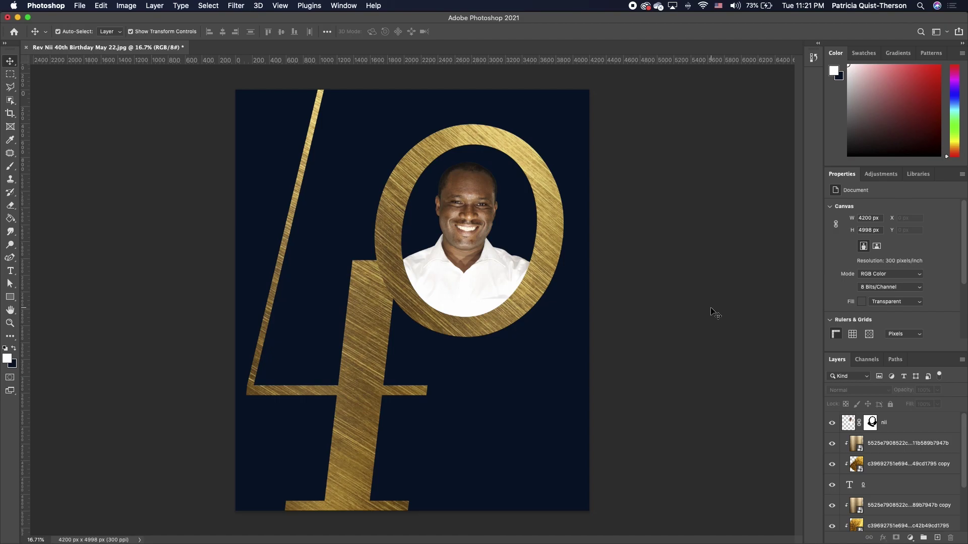
pyautogui.click(540, 196)
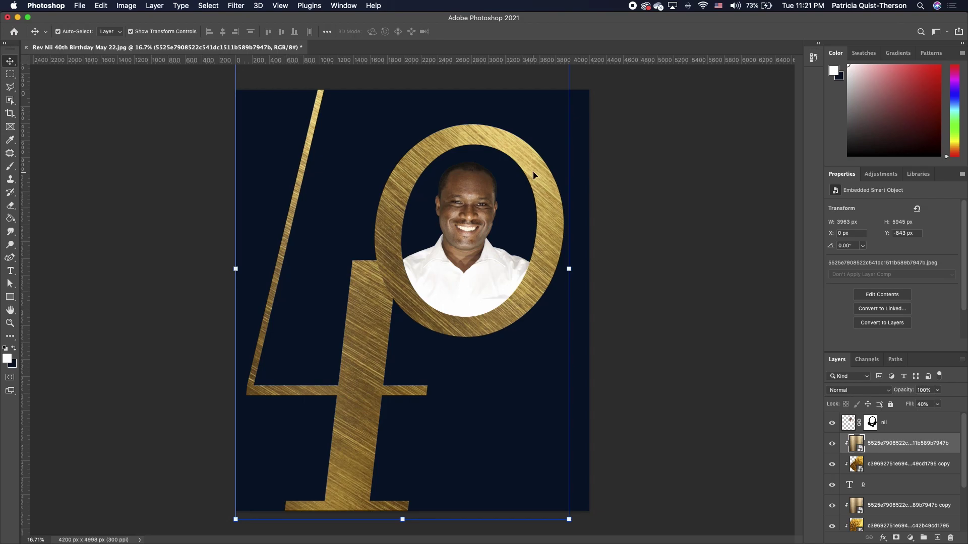
pyautogui.scroll(-1, 891, 492)
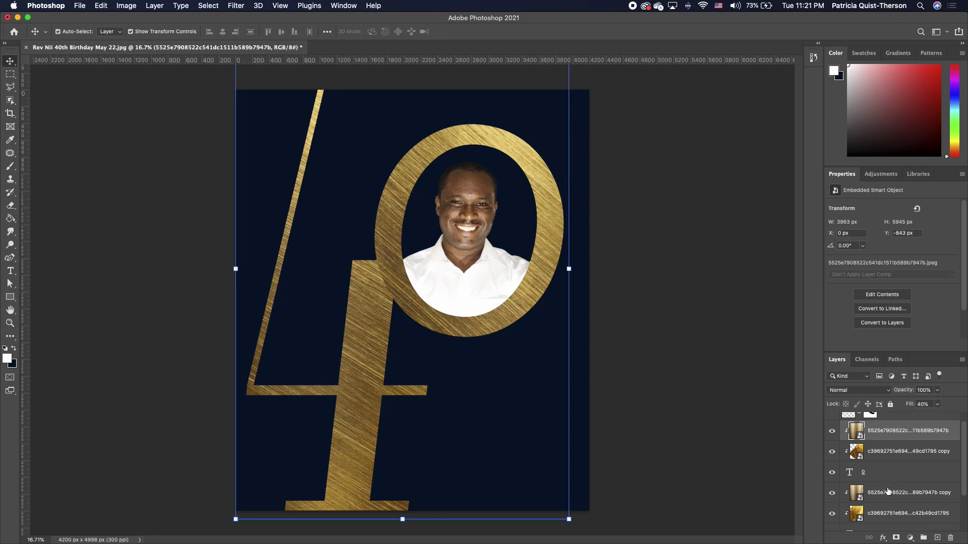
pyautogui.click(953, 475)
pyautogui.press('space')
pyautogui.moveTo(610, 150); pyautogui.dragTo(611, 107)
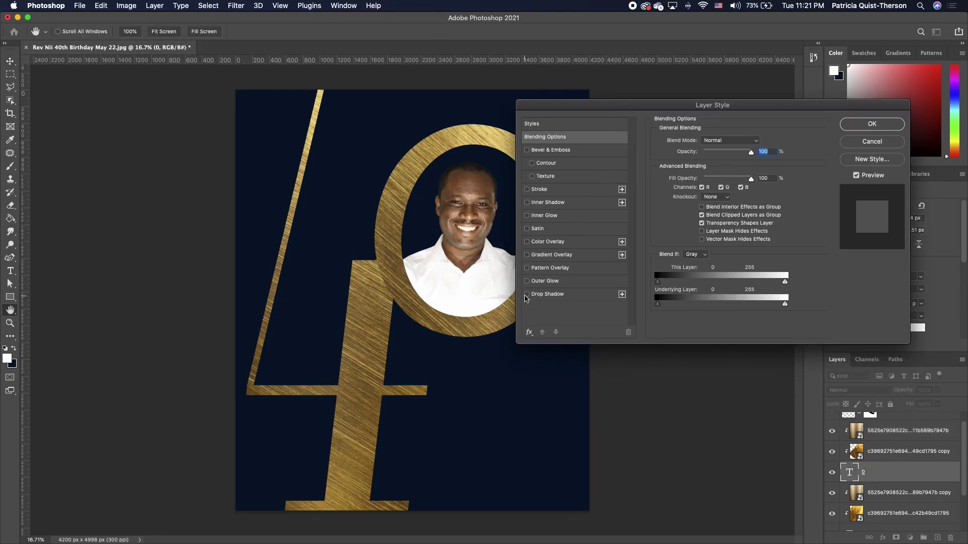
pyautogui.click(527, 294)
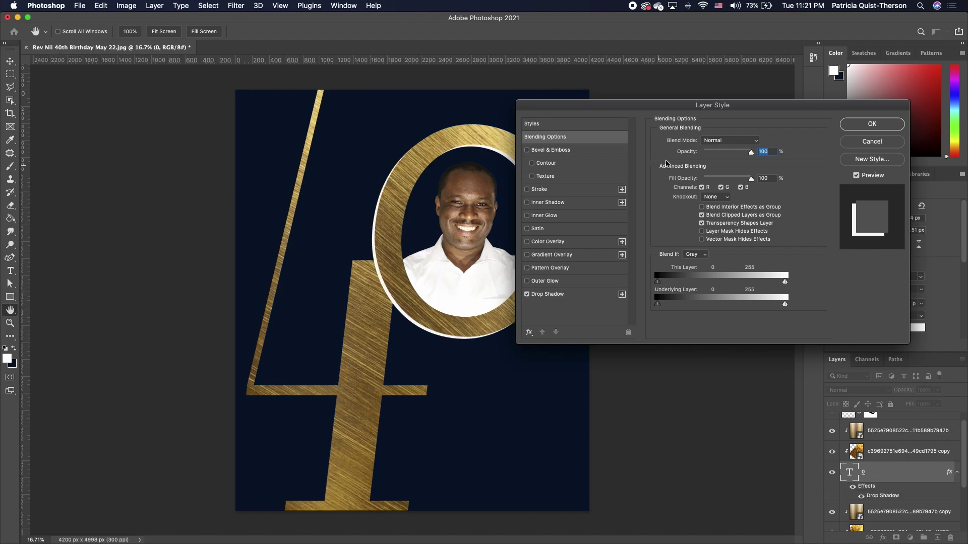
pyautogui.moveTo(549, 106); pyautogui.dragTo(560, 72)
pyautogui.click(603, 262)
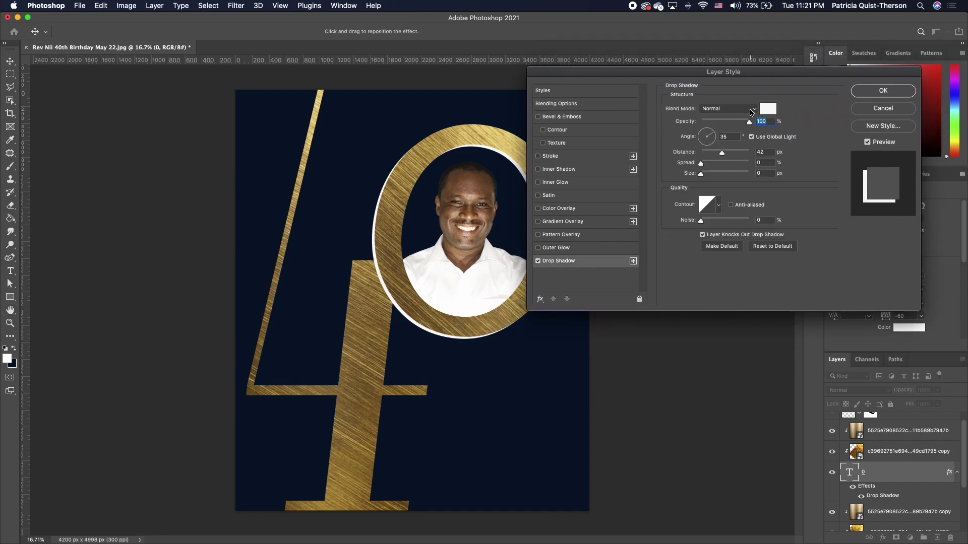
# - Set the "0" drop shadow's colour to near-black #060101 at 100% opacity and apply the layer style
pyautogui.moveTo(750, 126); pyautogui.dragTo(727, 127)
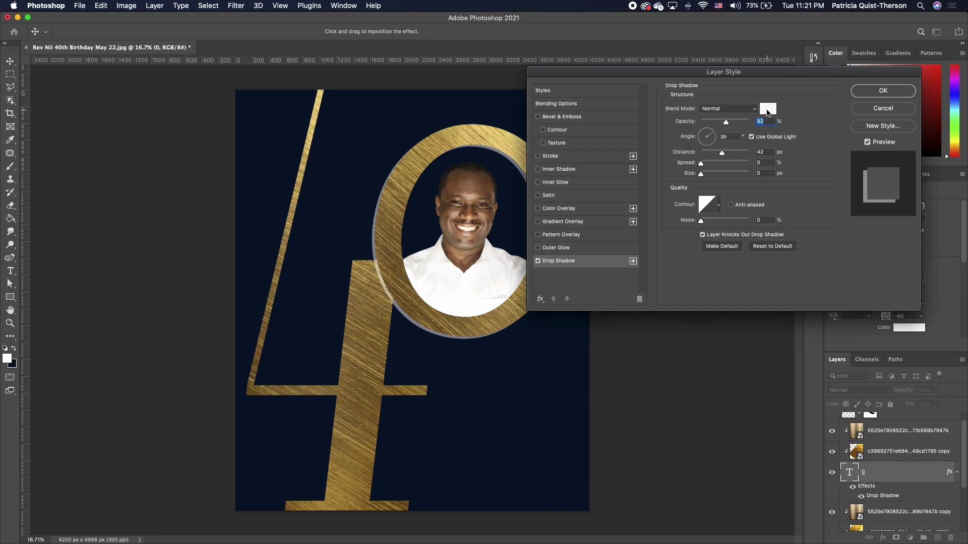
pyautogui.click(767, 109)
pyautogui.click(161, 224)
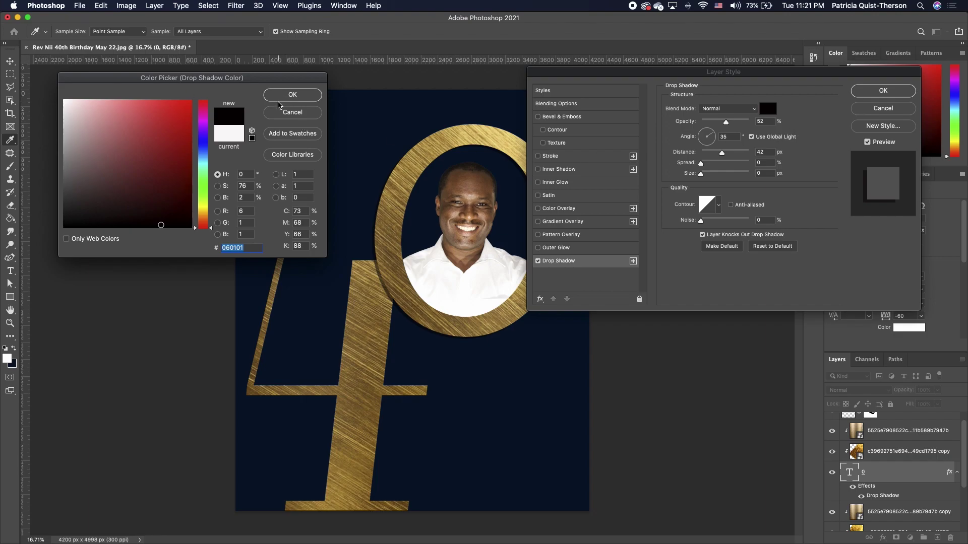
pyautogui.click(287, 97)
pyautogui.moveTo(726, 122); pyautogui.dragTo(756, 124)
pyautogui.moveTo(603, 71); pyautogui.dragTo(578, 99)
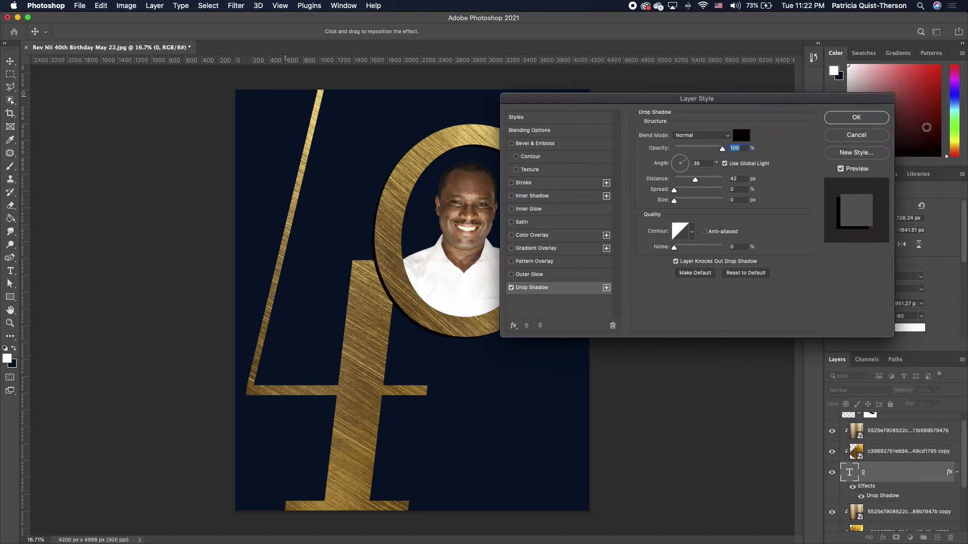
pyautogui.click(855, 118)
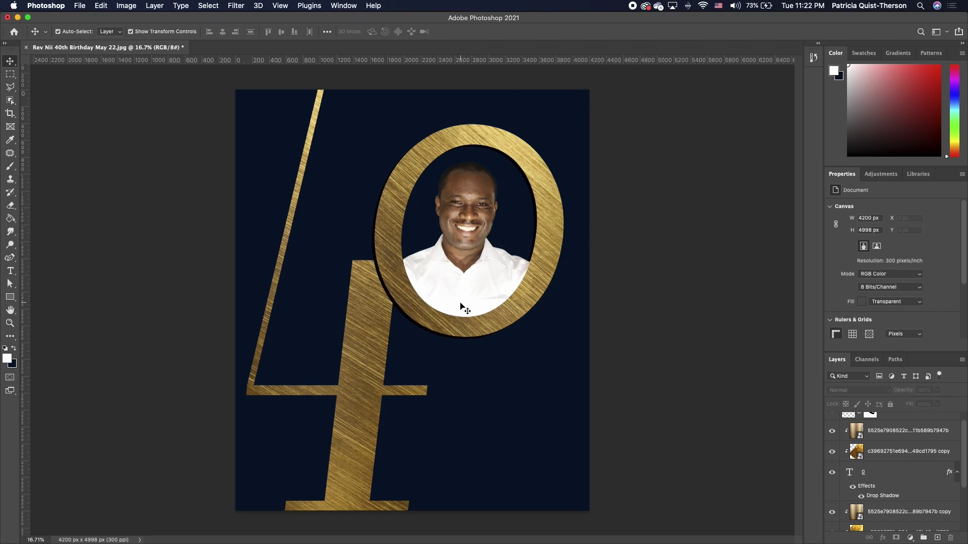
# - Copy the layer style from the "0" text layer and paste it onto the "4" text layer
pyautogui.click(562, 251)
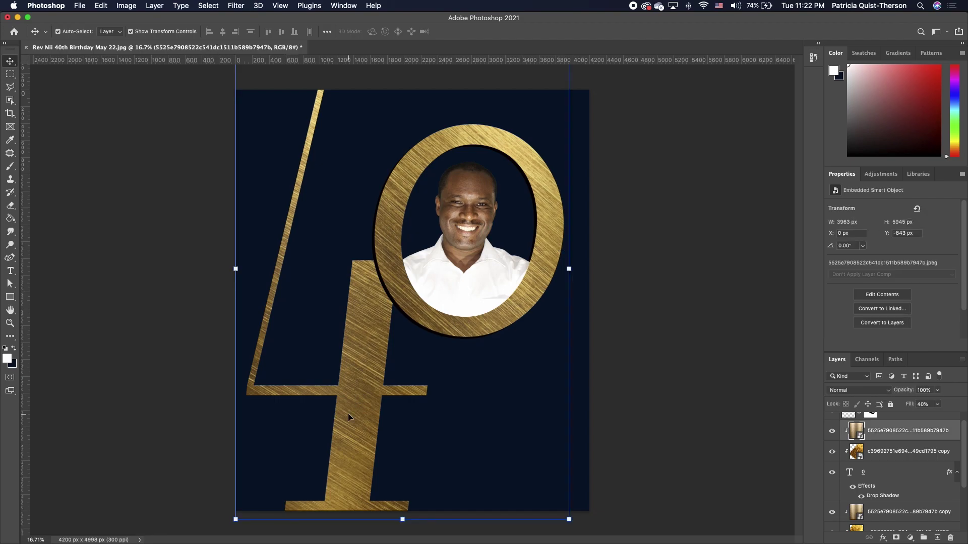
pyautogui.click(882, 485)
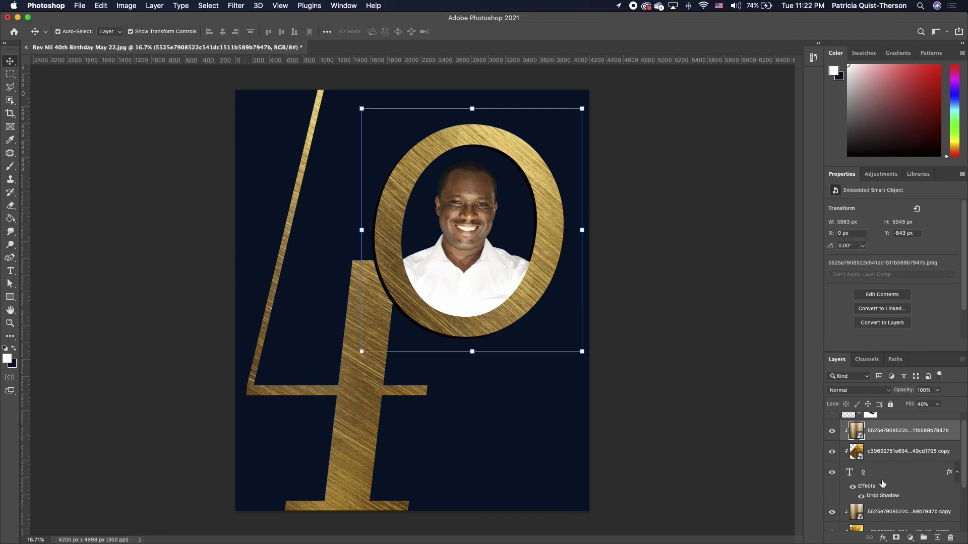
pyautogui.rightClick(903, 478)
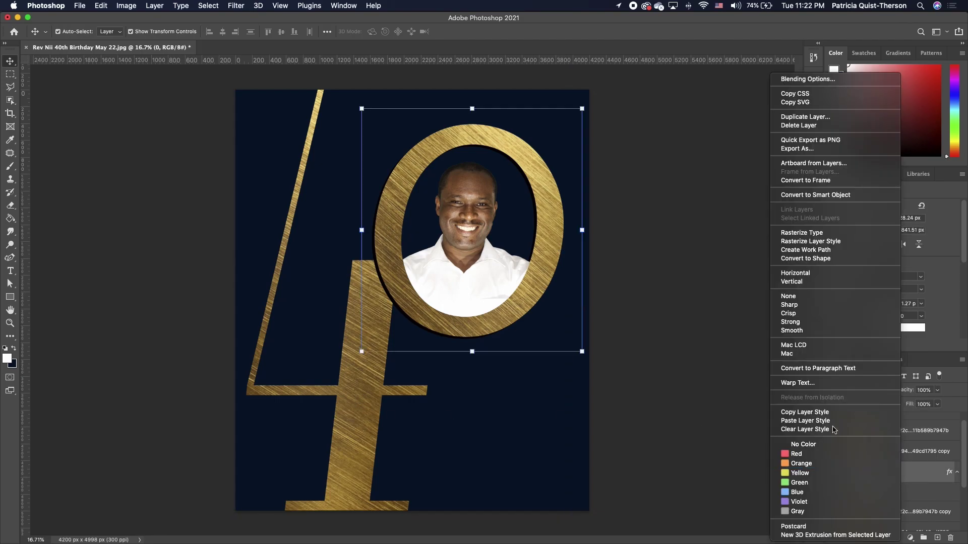
pyautogui.click(806, 412)
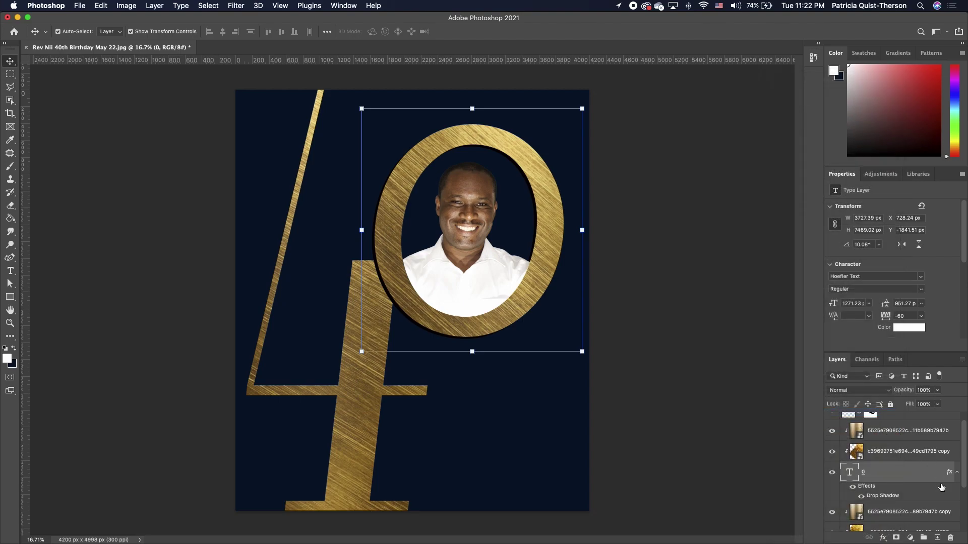
pyautogui.scroll(-4, 938, 486)
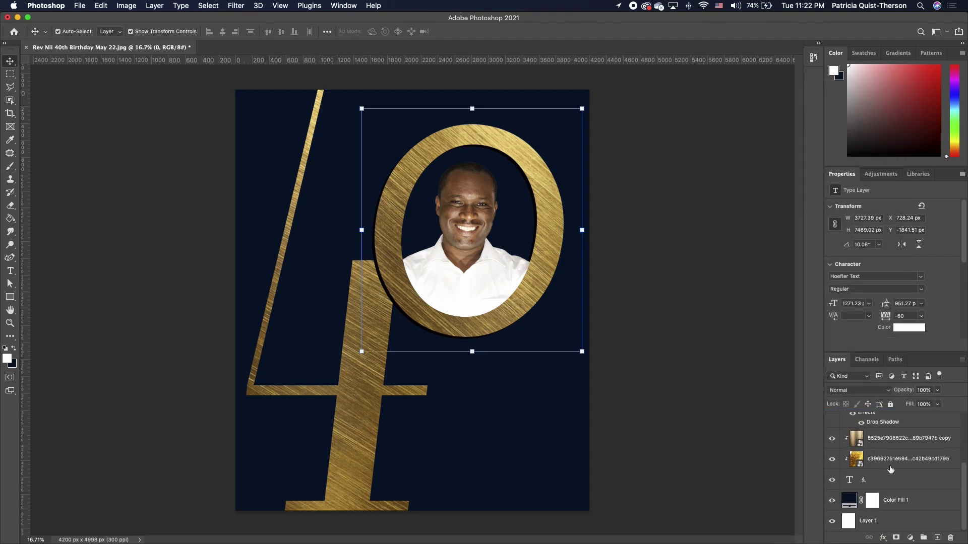
pyautogui.click(917, 483)
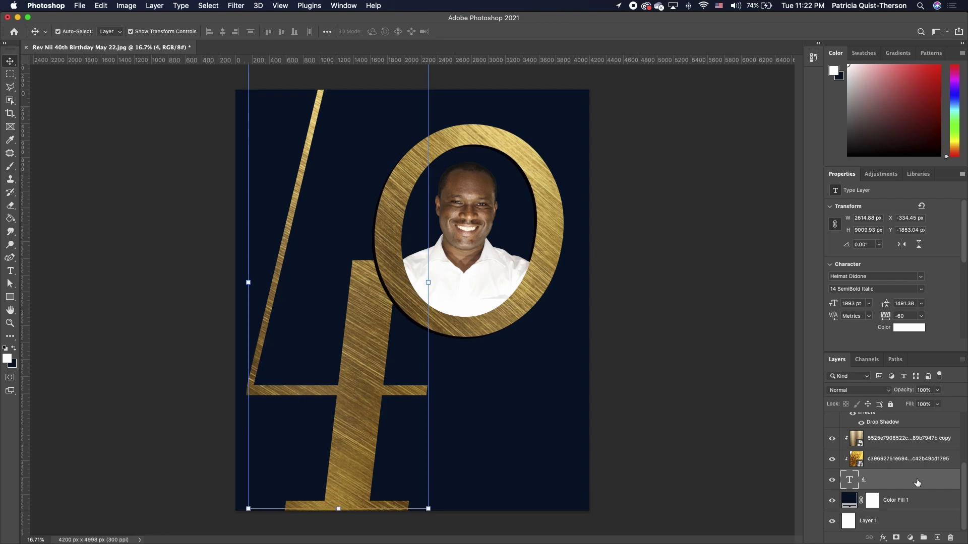
pyautogui.rightClick(924, 482)
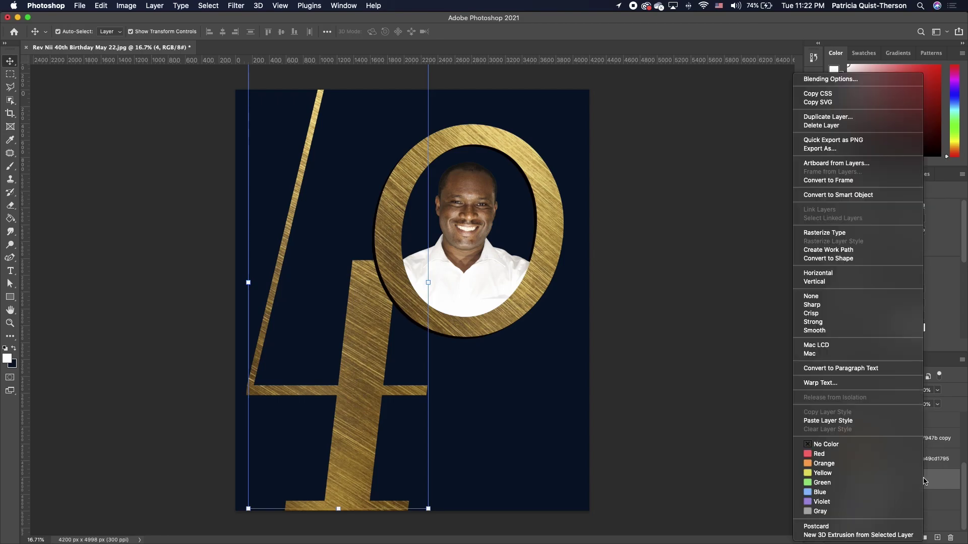
pyautogui.click(841, 421)
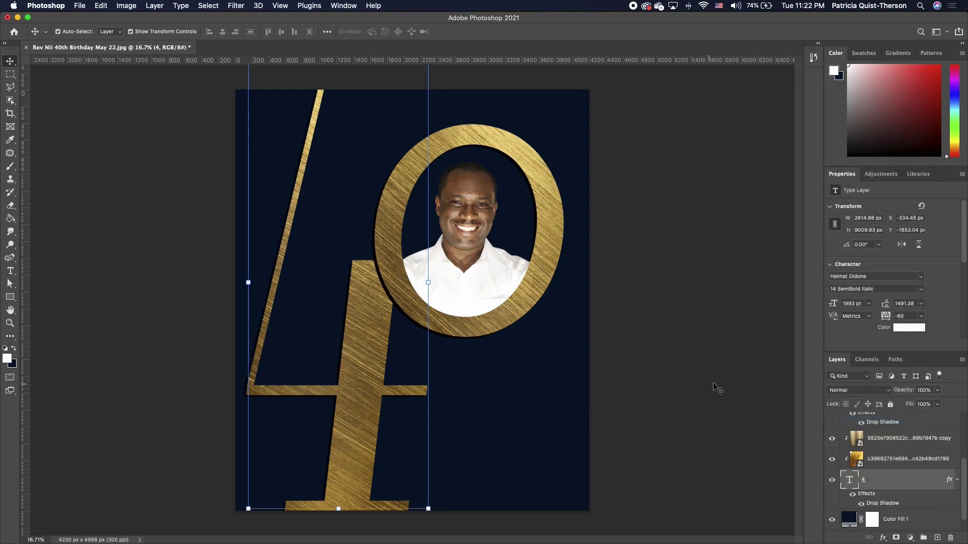
pyautogui.click(689, 377)
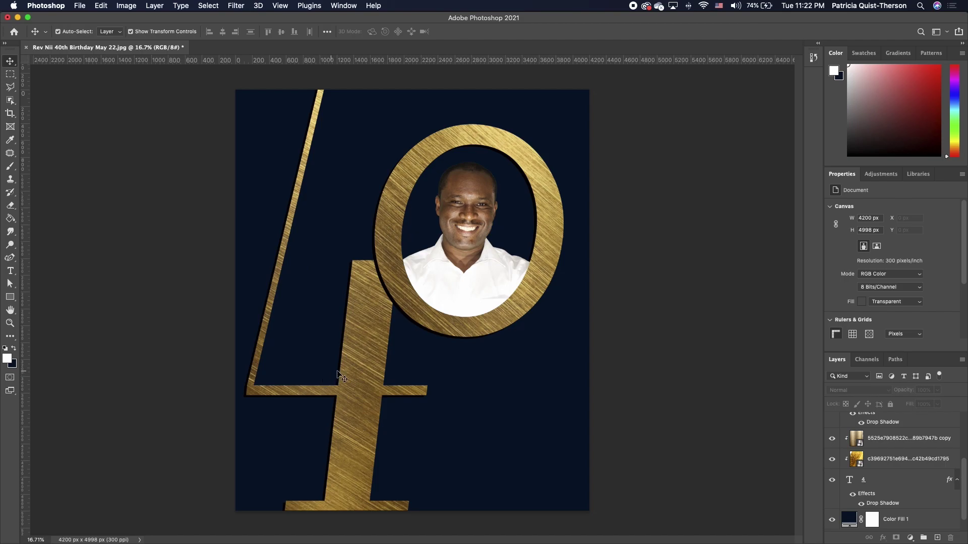
# - Change the "4" drop shadow's colour to off-white #f9f8f7, sampled from the portrait's shirt
pyautogui.doubleClick(887, 504)
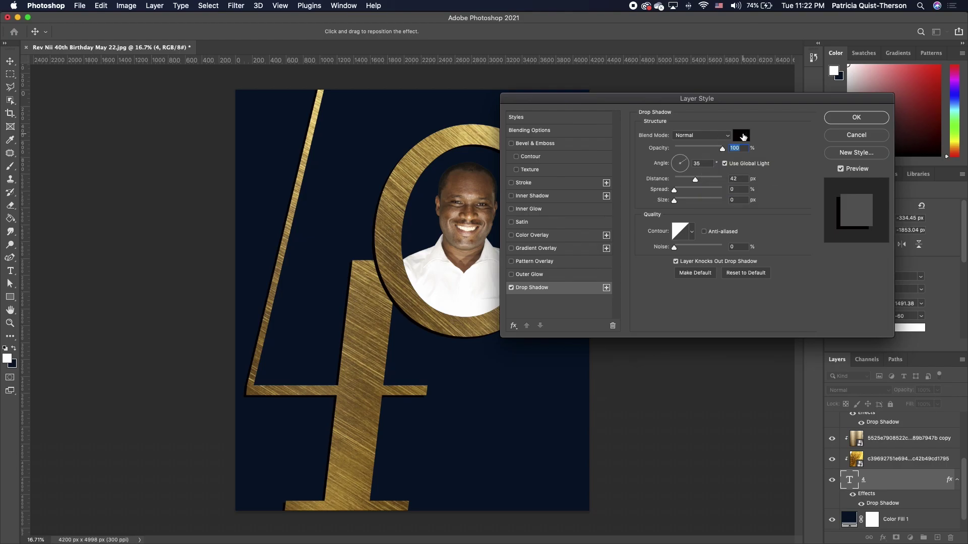
pyautogui.click(741, 135)
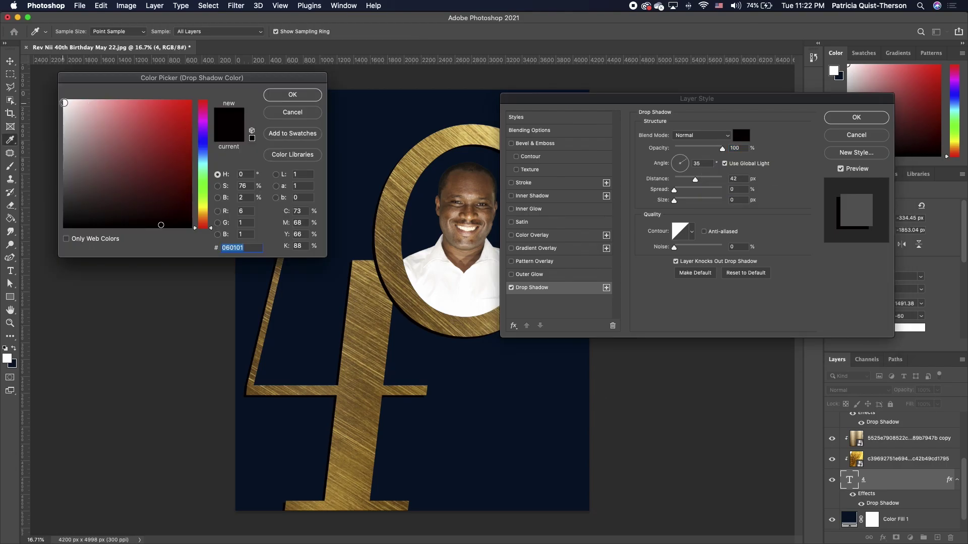
pyautogui.click(451, 285)
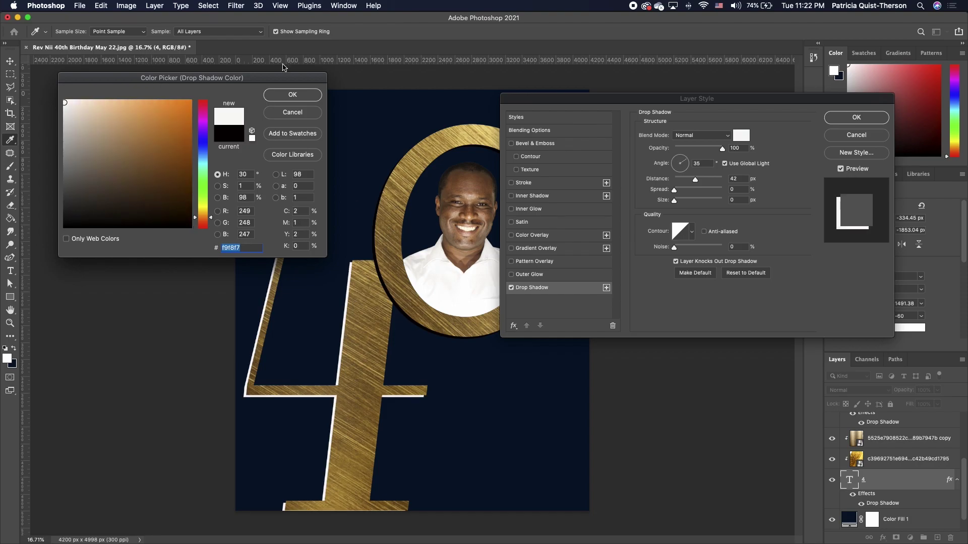
pyautogui.click(293, 96)
pyautogui.click(856, 117)
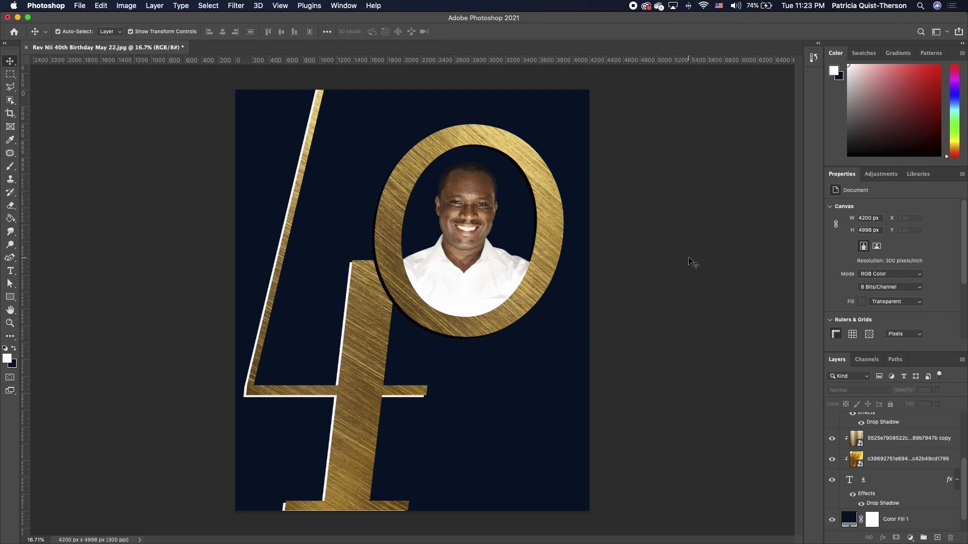
# - Try to start new text in the Bacalisties font in the empty navy area below the "0"
pyautogui.click(10, 272)
pyautogui.click(153, 32)
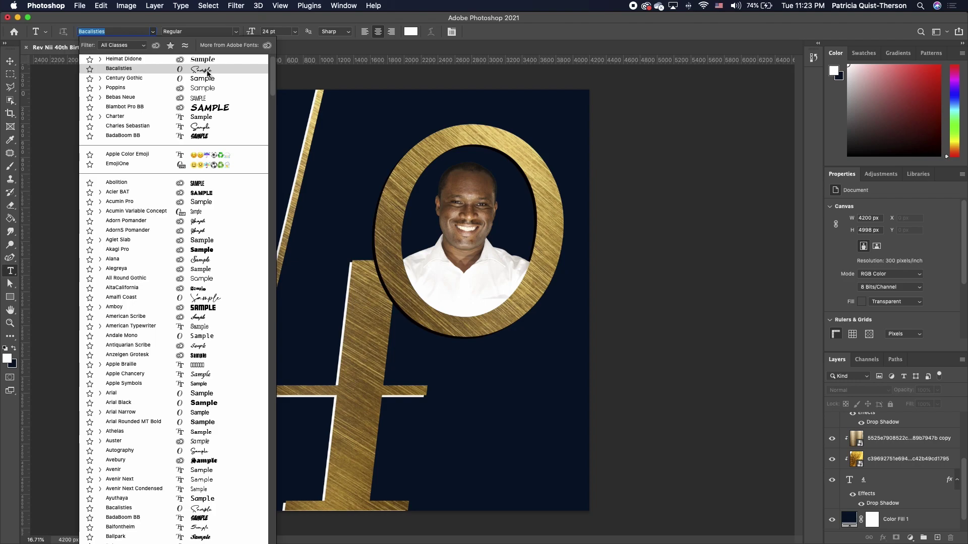
pyautogui.click(207, 72)
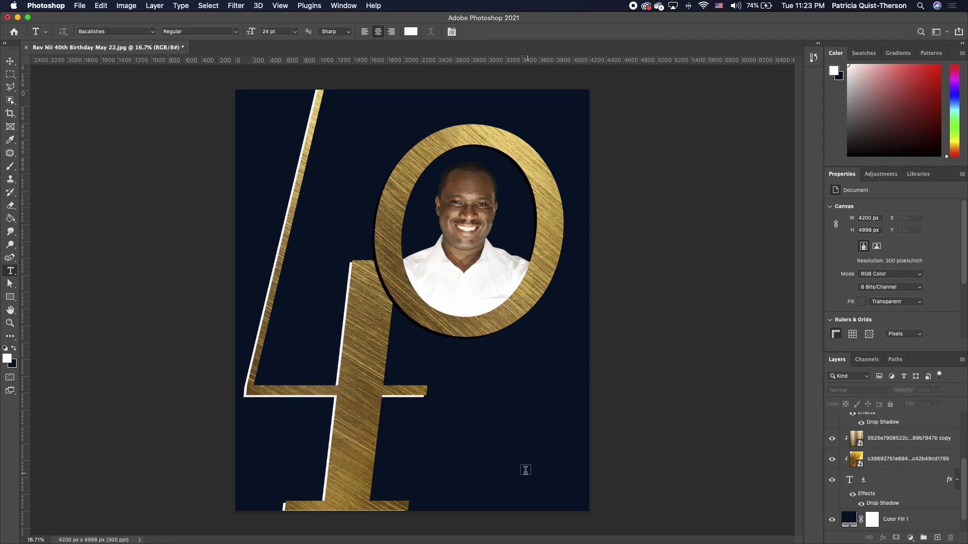
pyautogui.click(502, 447)
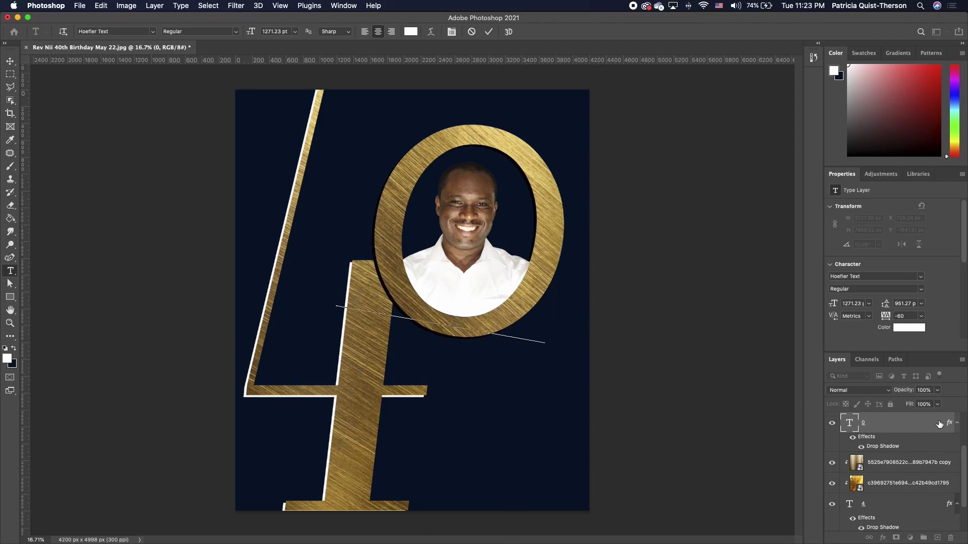
# - Leave the text editing and fully lock both the "0" and "4" text layers
pyautogui.click(909, 429)
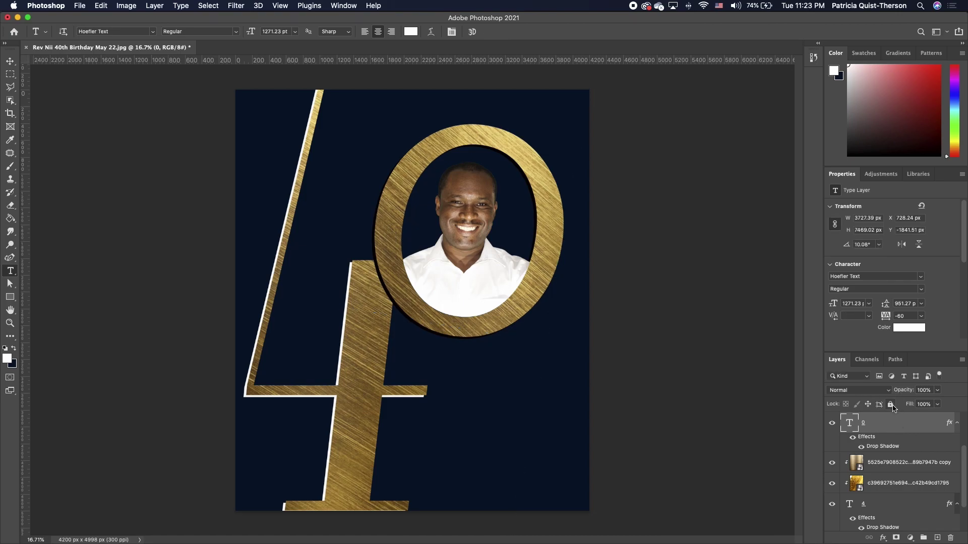
pyautogui.click(890, 404)
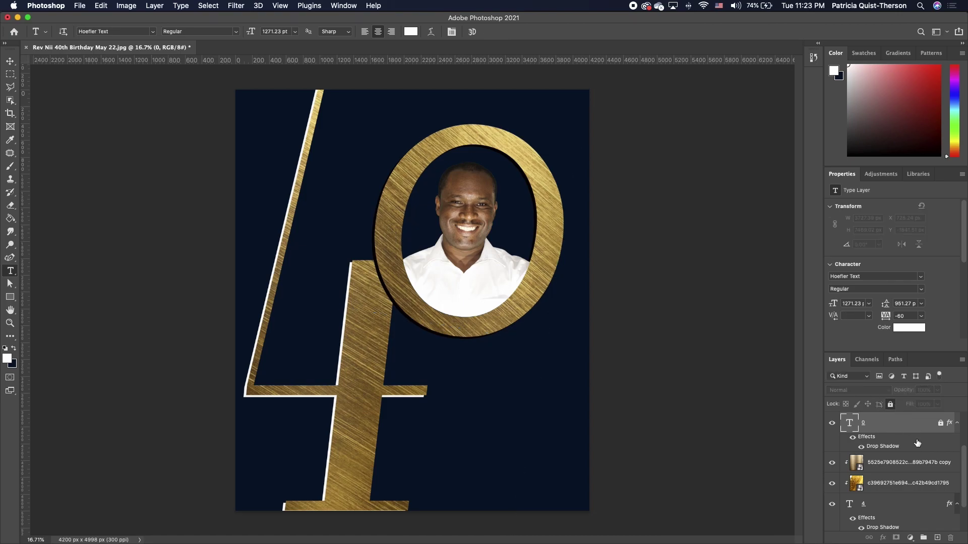
pyautogui.click(918, 507)
pyautogui.click(890, 405)
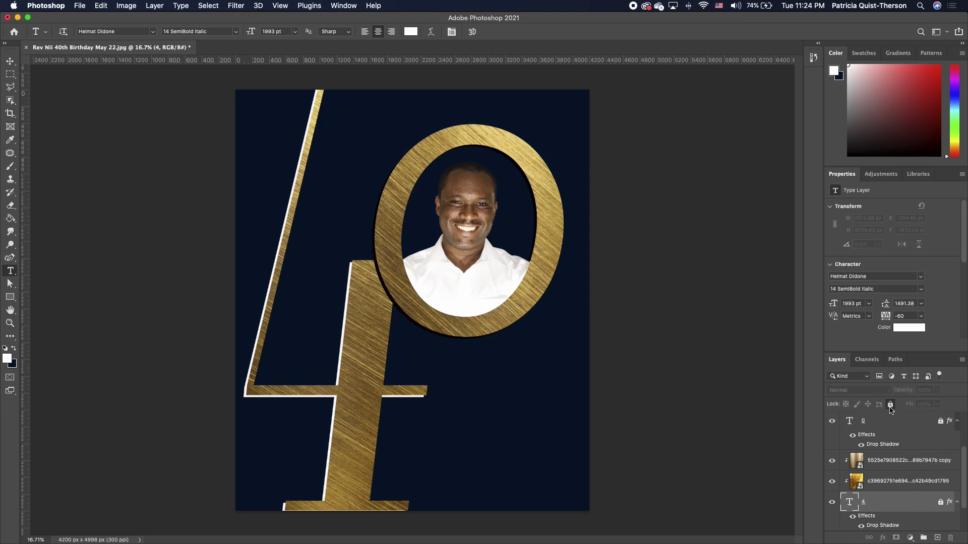
# - Try to place text below the "0" again, dismiss the alert, and hide the "4" text layer
pyautogui.click(473, 498)
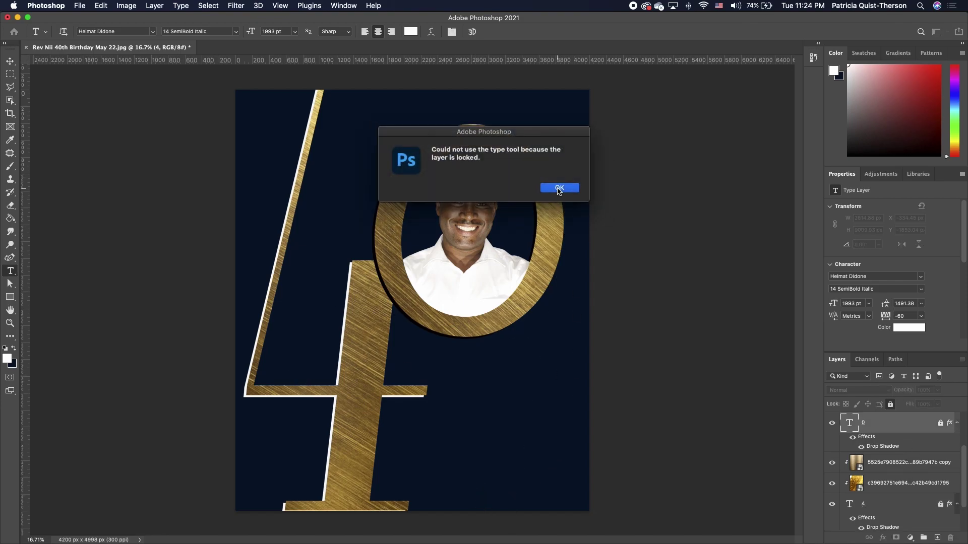
pyautogui.click(554, 188)
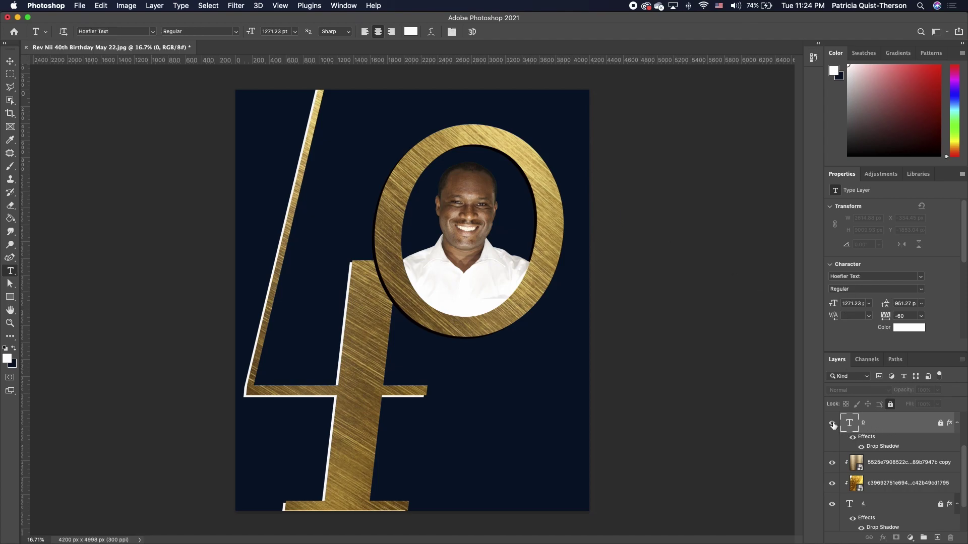
pyautogui.click(834, 506)
# - Add a text layer reading "Birthday" in 24 pt Hoefler Text near the flyer's lower-left corner
pyautogui.click(268, 470)
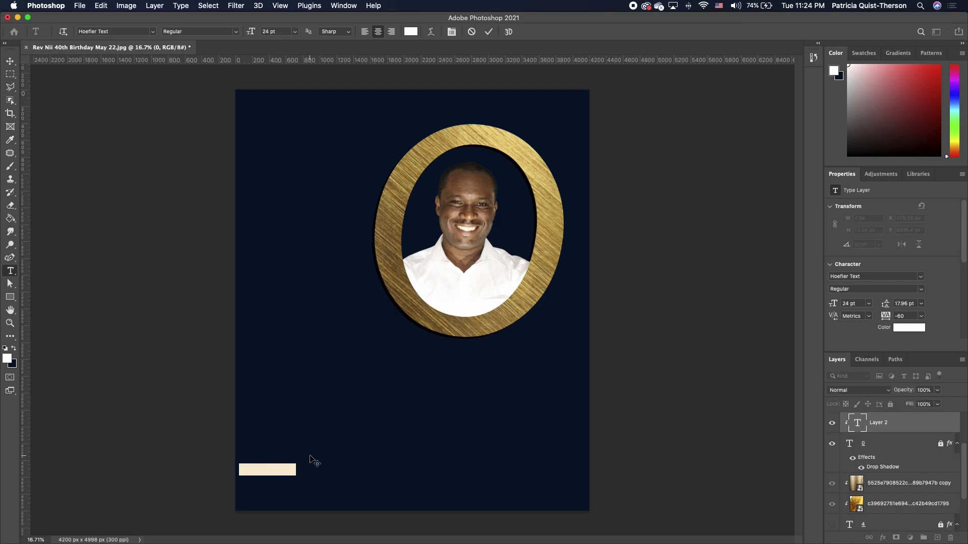
pyautogui.write('Reverend')
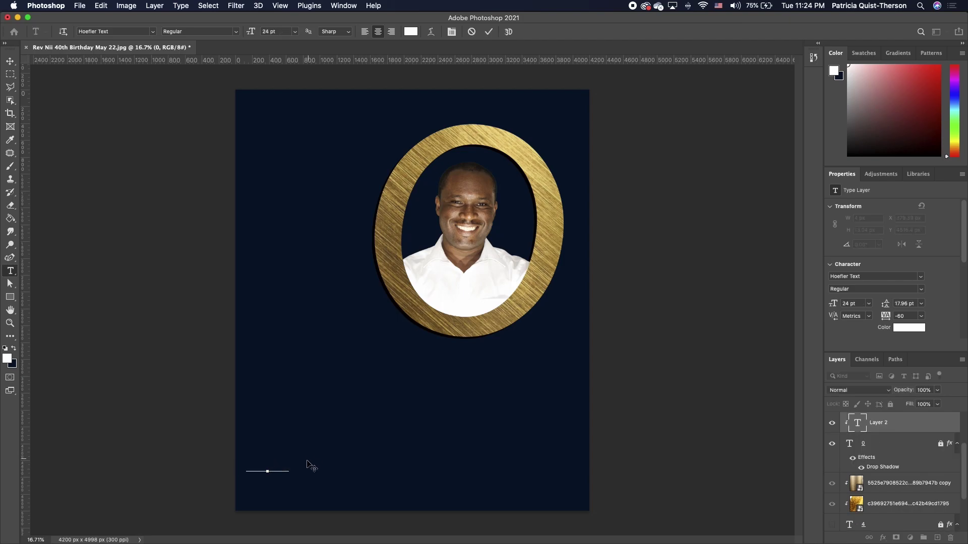
pyautogui.moveTo(291, 472); pyautogui.dragTo(223, 457)
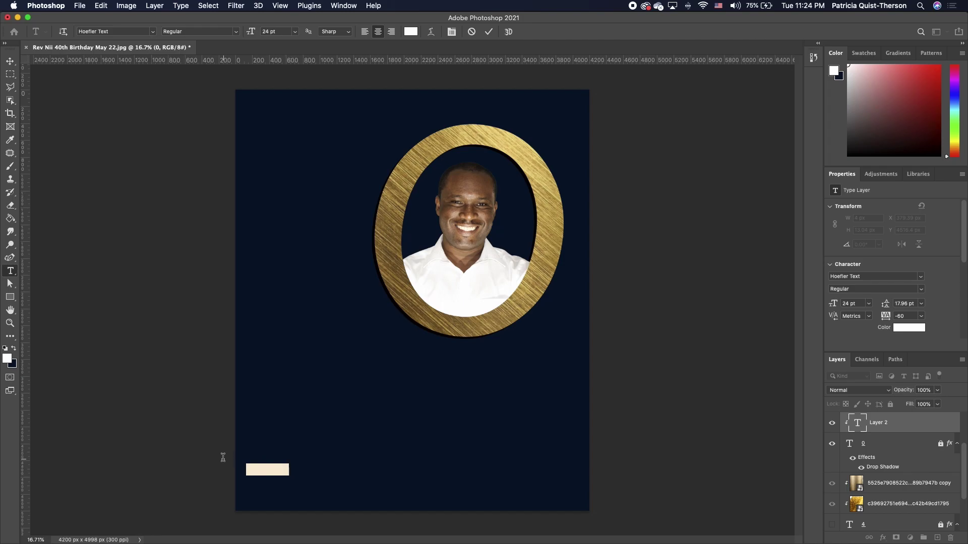
pyautogui.click(15, 349)
pyautogui.click(16, 349)
pyautogui.click(914, 425)
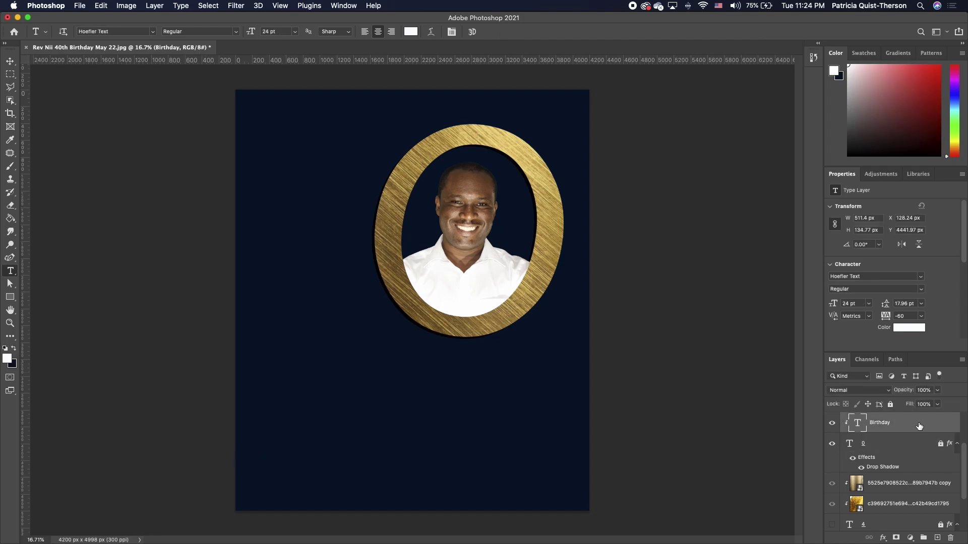
# - Move the "Birthday" layer to the top of the layer stack and set its text in the Bacalisties font
pyautogui.scroll(3, 913, 424)
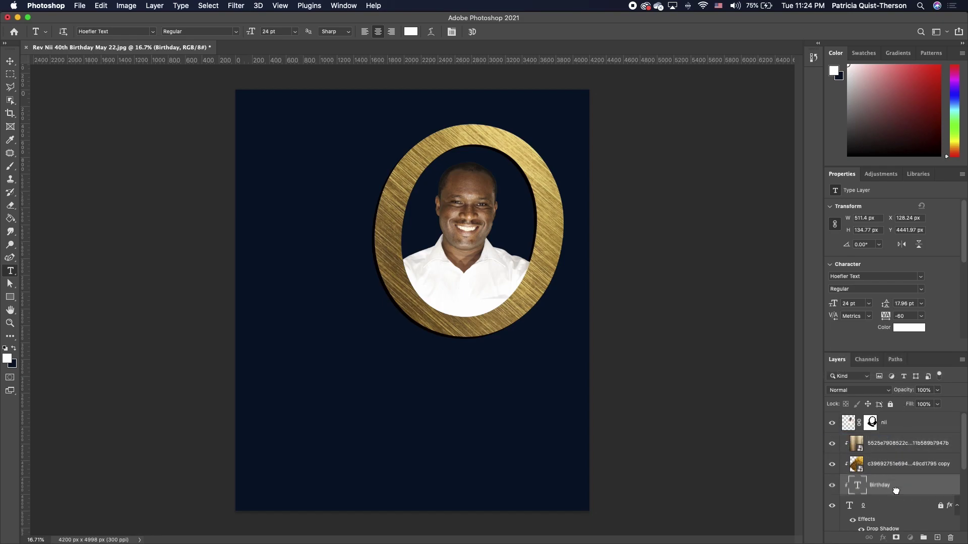
pyautogui.moveTo(890, 389); pyautogui.dragTo(891, 421)
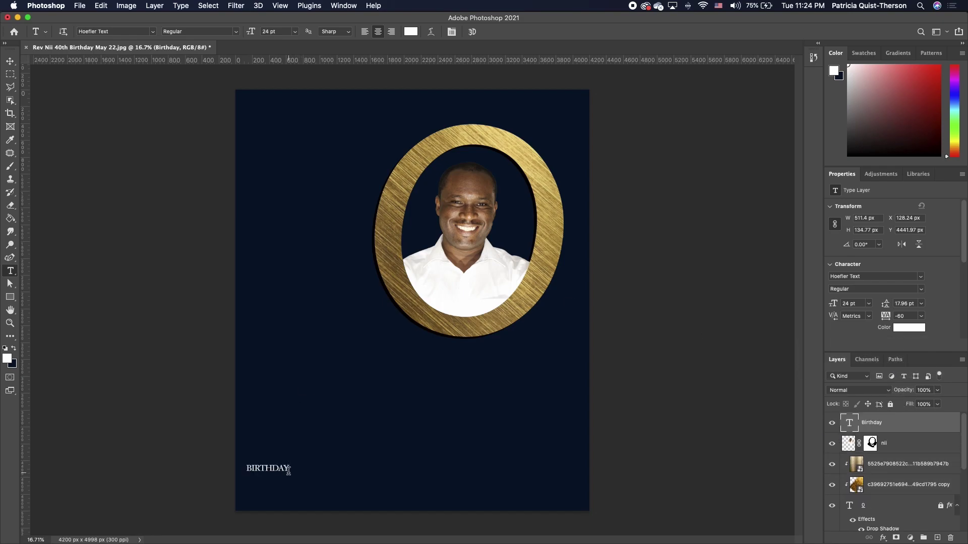
pyautogui.doubleClick(287, 469)
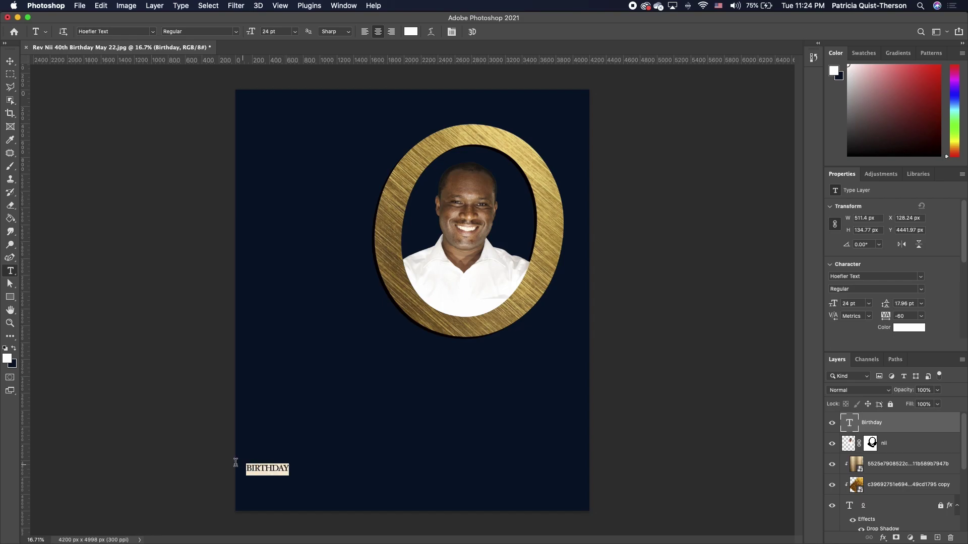
pyautogui.click(154, 31)
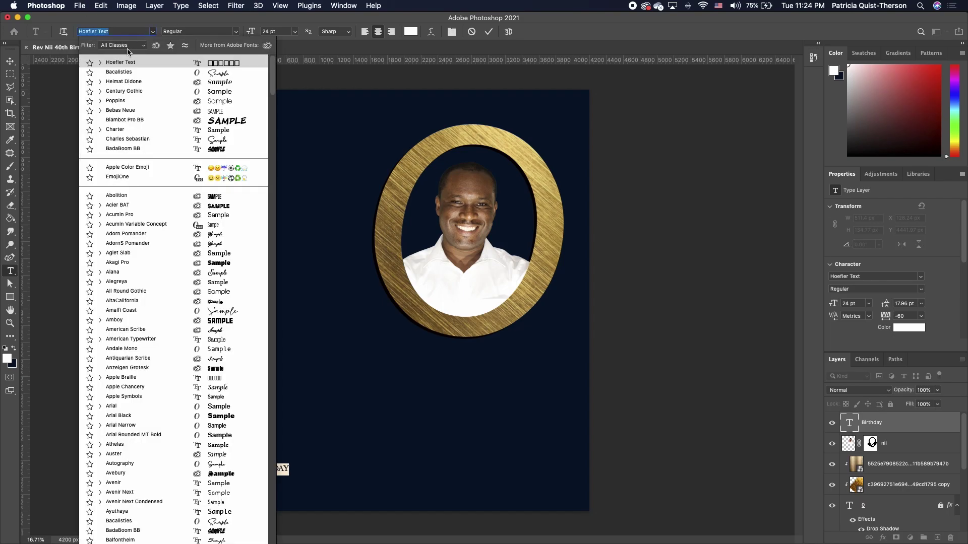
pyautogui.click(130, 74)
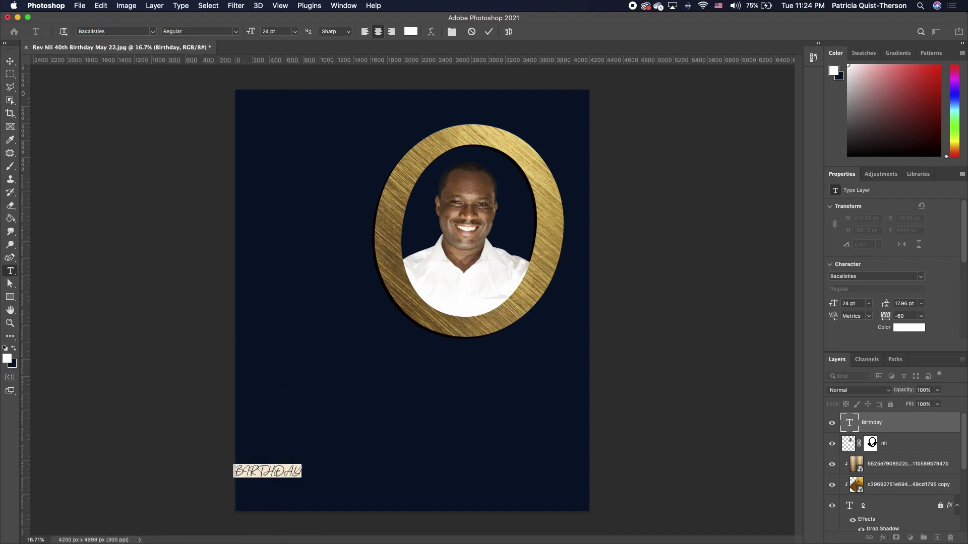
# - Enlarge the "Birthday" text to about 54 pt and move it into the navy area below the "0"
pyautogui.click(13, 61)
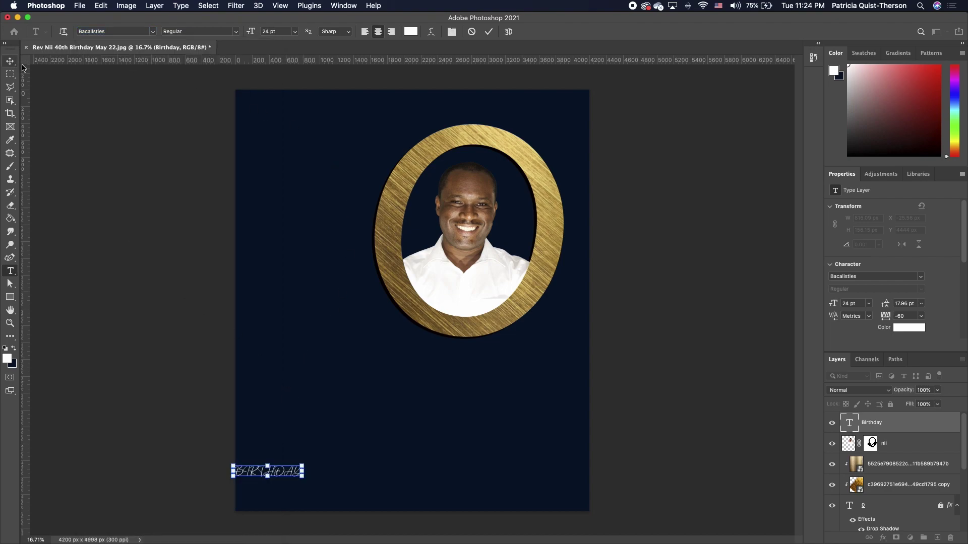
pyautogui.click(302, 465)
pyautogui.moveTo(309, 464); pyautogui.dragTo(523, 418)
pyautogui.press('Return')
# - Turn off All Caps for the letters after the "B" in "Birthday"
pyautogui.doubleClick(525, 415)
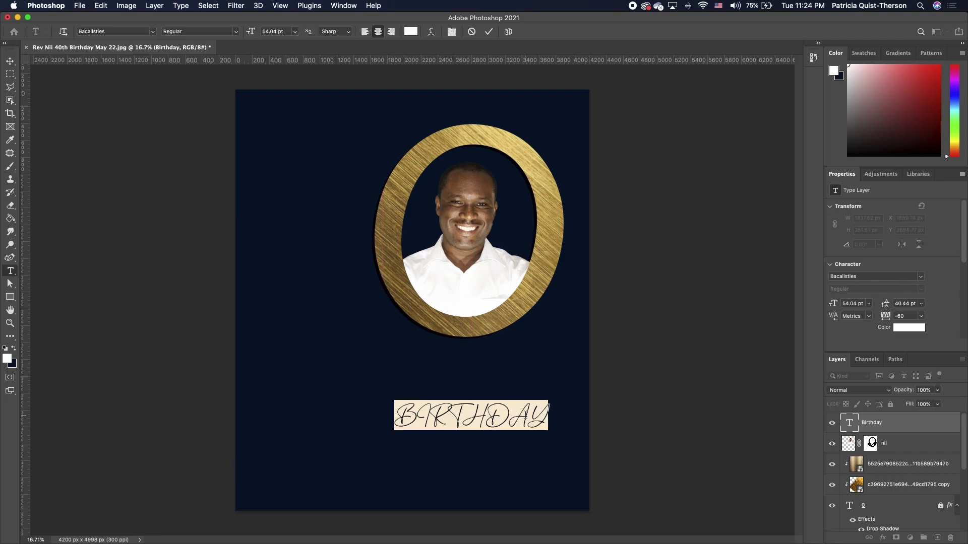
pyautogui.click(548, 413)
pyautogui.moveTo(546, 422); pyautogui.dragTo(423, 422)
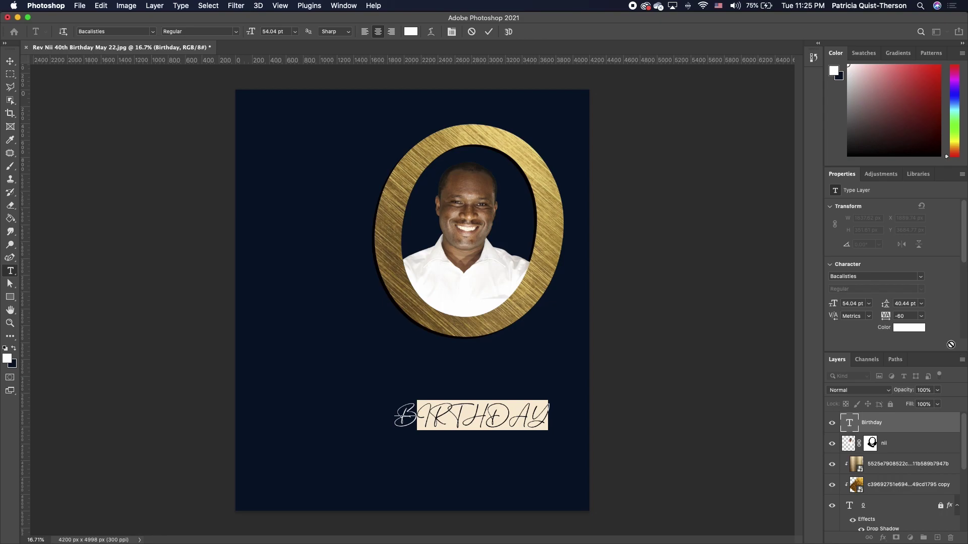
pyautogui.scroll(-5, 906, 287)
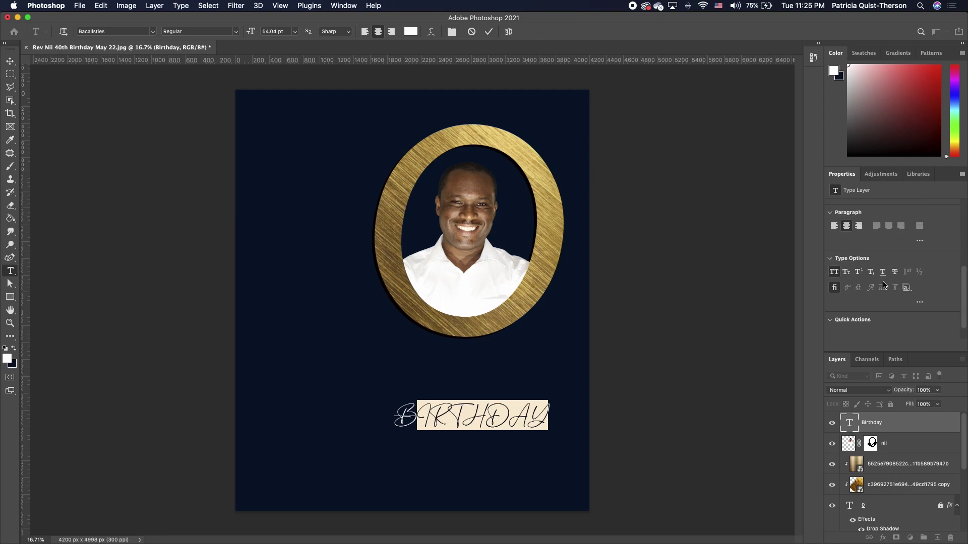
pyautogui.click(835, 272)
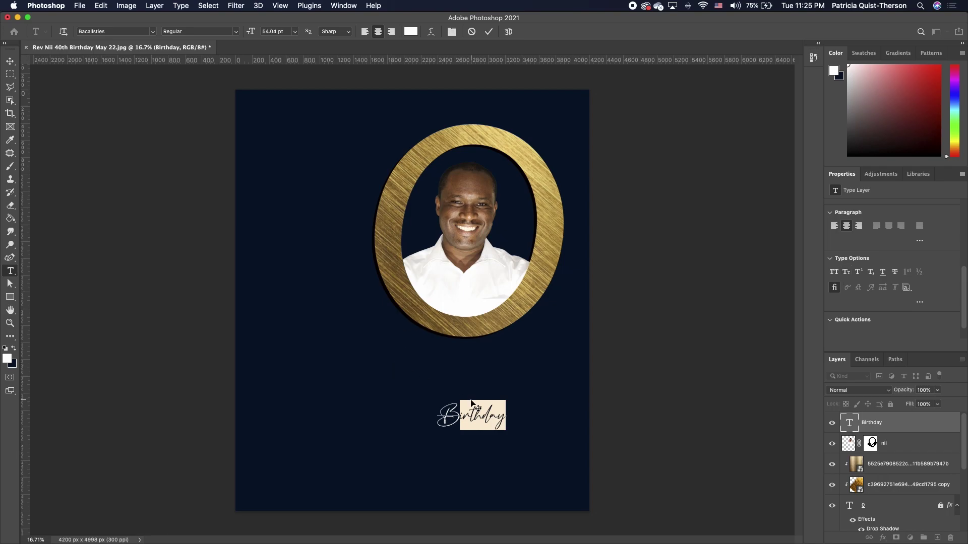
# - Set the font size of the initial "B" in "Birthday" to 85 pt
pyautogui.click(460, 423)
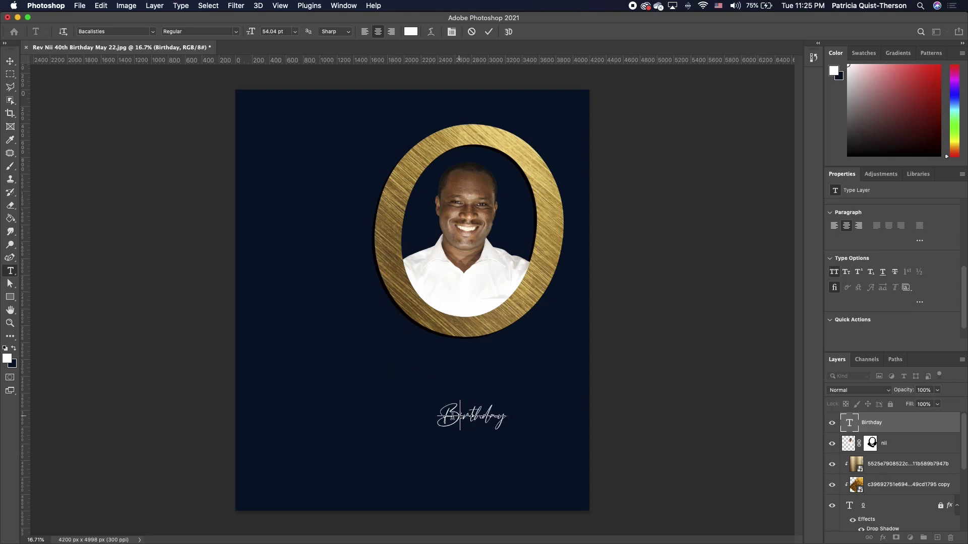
pyautogui.moveTo(460, 417); pyautogui.dragTo(434, 417)
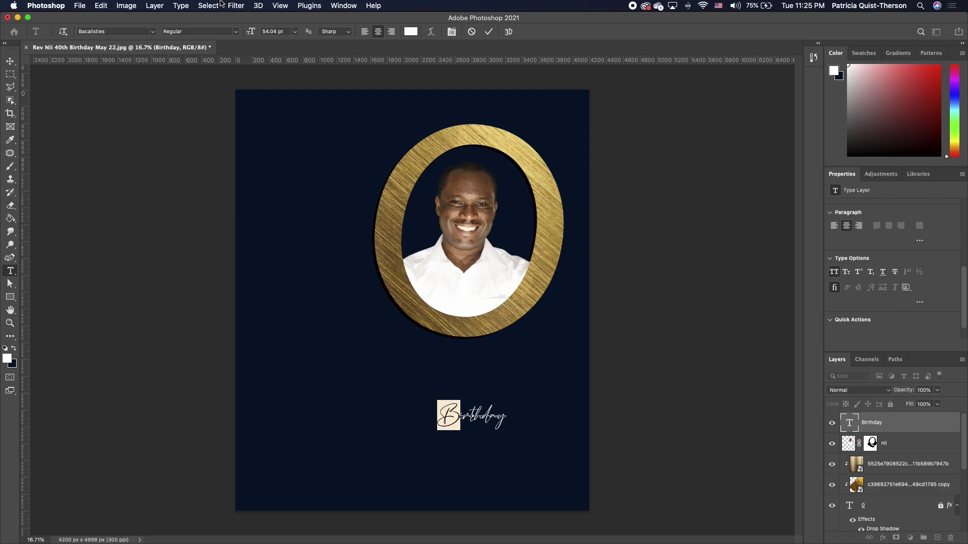
pyautogui.click(295, 31)
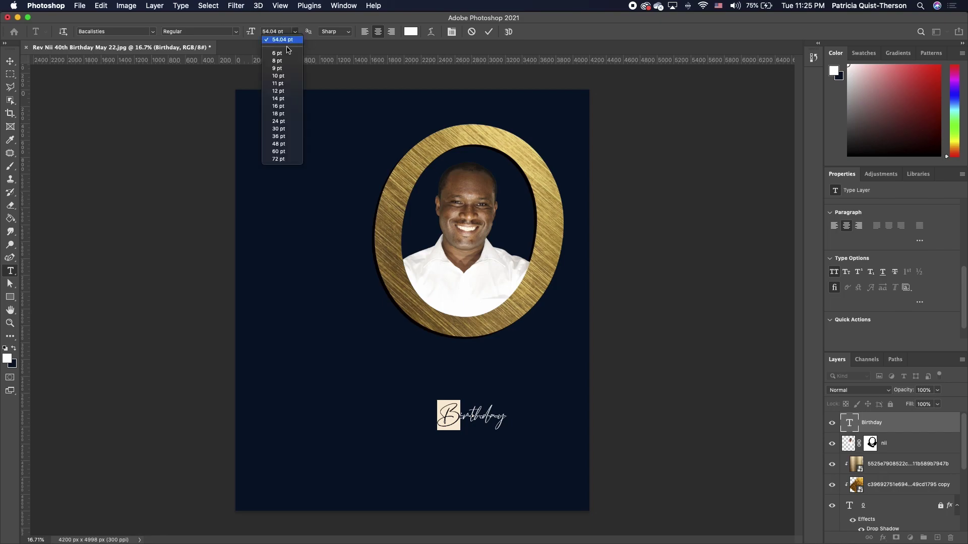
pyautogui.click(278, 159)
pyautogui.click(252, 32)
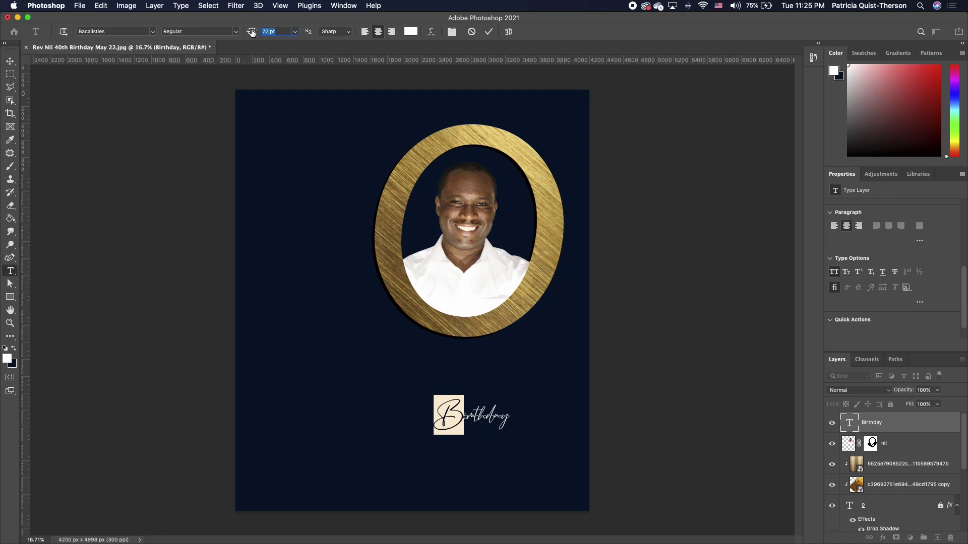
pyautogui.write('85')
pyautogui.press('Return')
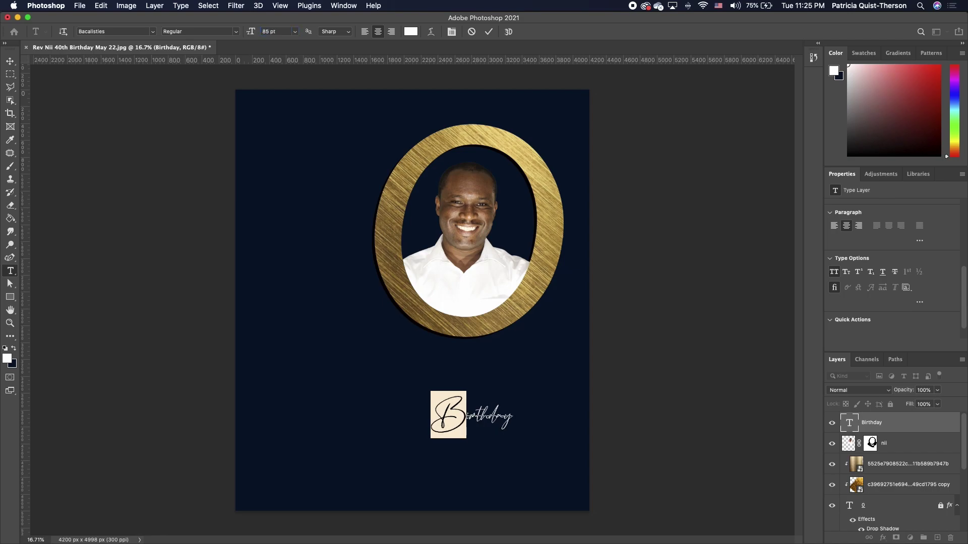
# - Scale the "Birthday" text proportionally to about 1644 px wide and position it beneath the "0"
pyautogui.click(10, 61)
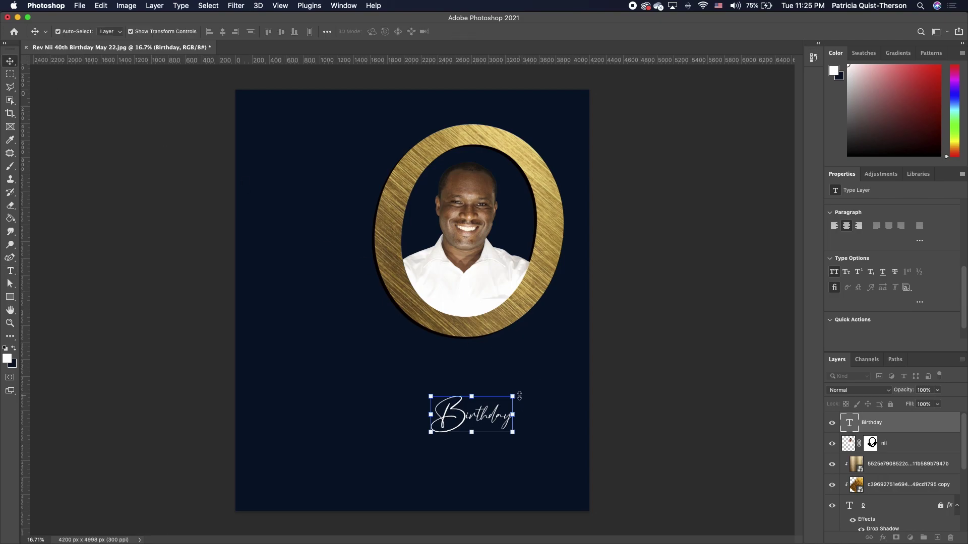
pyautogui.moveTo(514, 398); pyautogui.dragTo(574, 386)
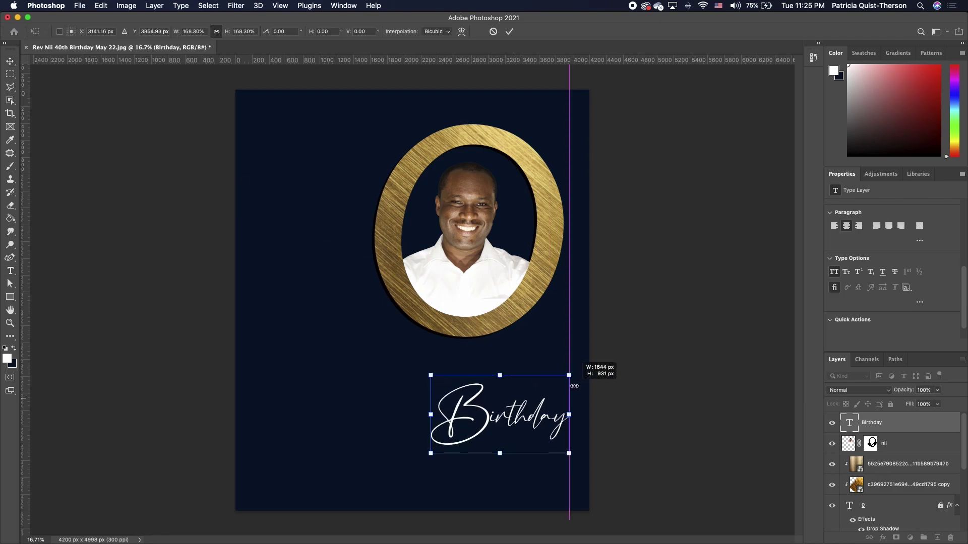
pyautogui.moveTo(517, 420)
pyautogui.mouseDown()
pyautogui.moveTo(494, 429)
pyautogui.moveTo(501, 423)
pyautogui.mouseUp()
pyautogui.press('Return')
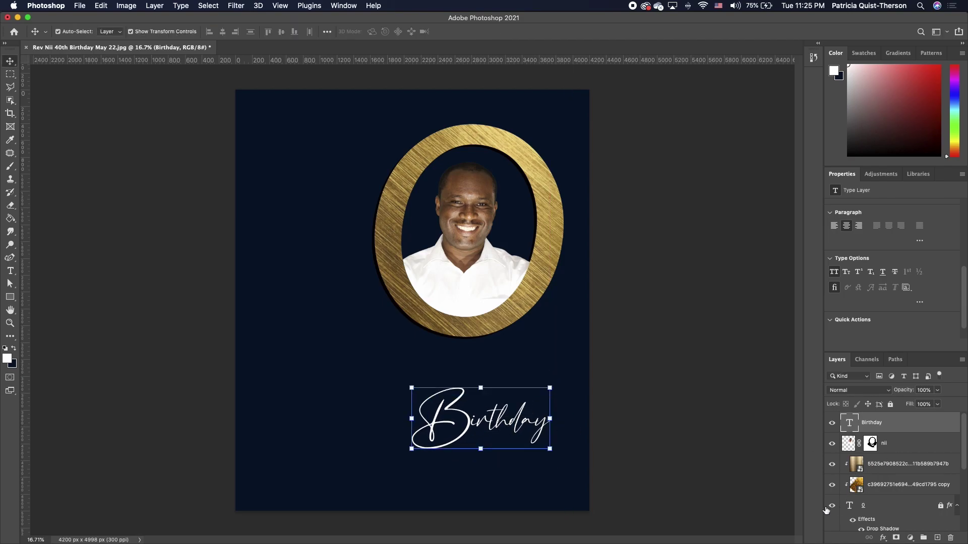
# - Show the "4" layer again, then enlarge "Birthday" to about 131% and place it beside the lower stem of the "4"
pyautogui.scroll(-3, 907, 487)
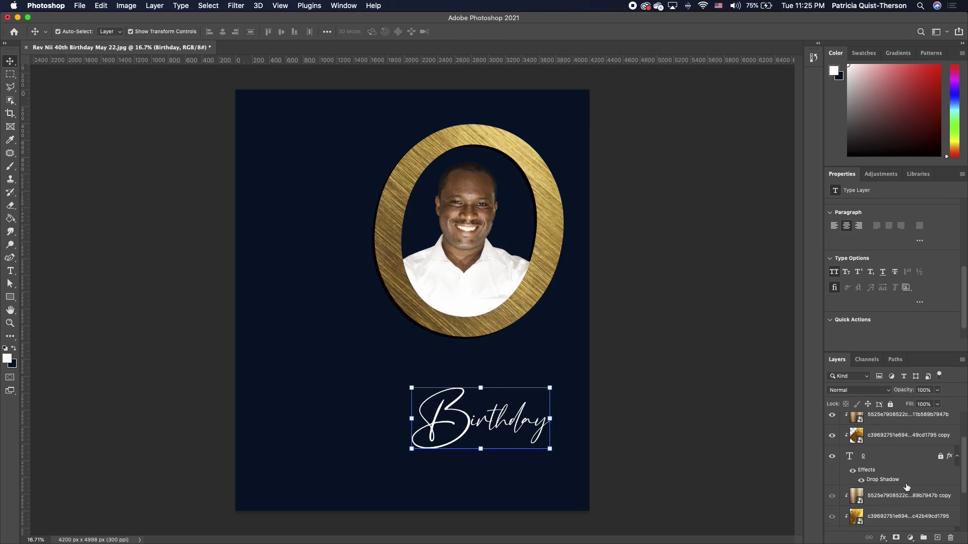
pyautogui.click(833, 485)
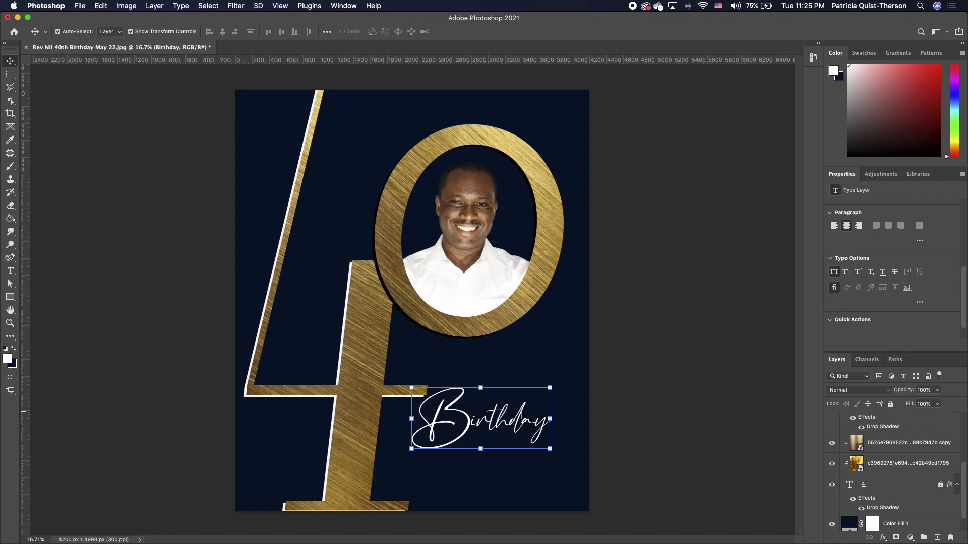
pyautogui.moveTo(549, 384); pyautogui.dragTo(602, 367)
pyautogui.moveTo(556, 388); pyautogui.dragTo(511, 444)
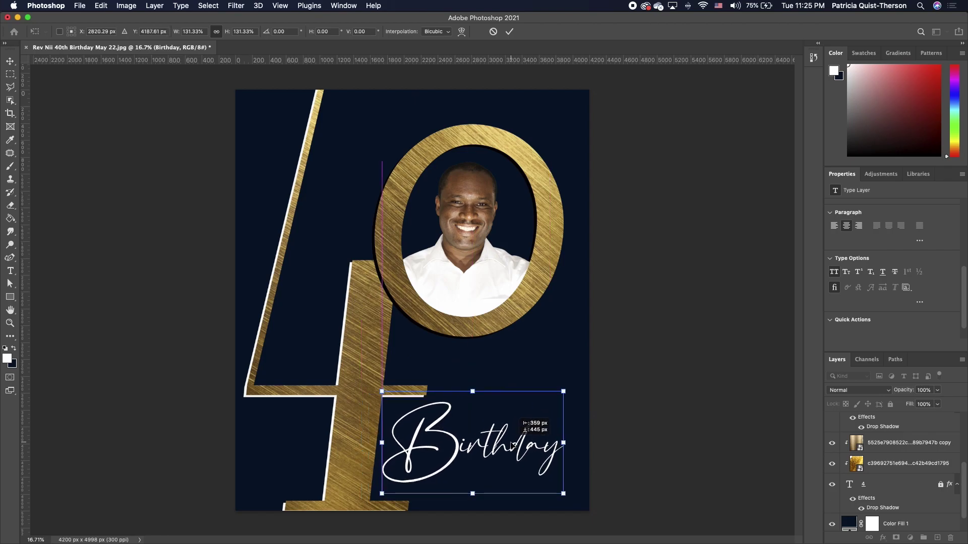
pyautogui.press('Return')
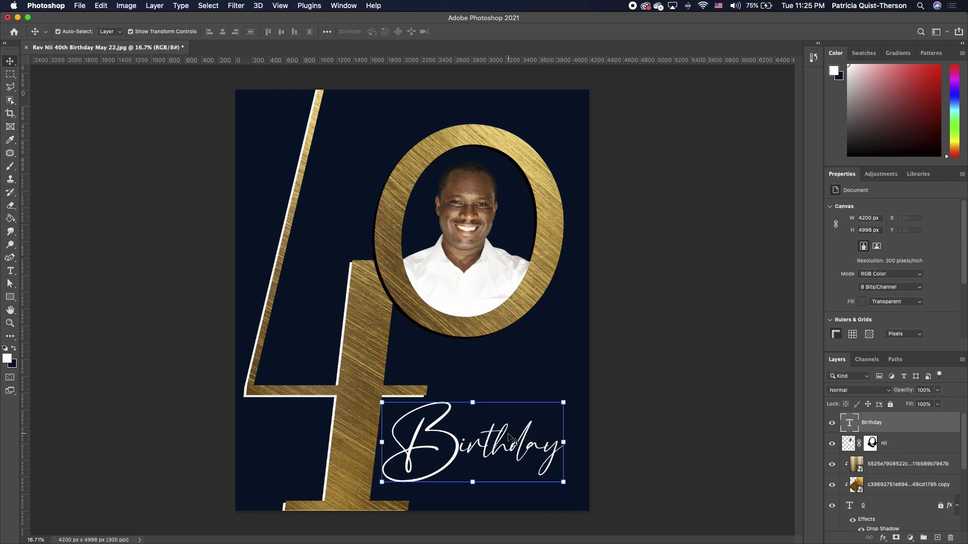
# - Reapply white (ffffff) to the whole "Birthday" text, then leave text editing and deselect the layer
pyautogui.doubleClick(508, 433)
pyautogui.click(7, 359)
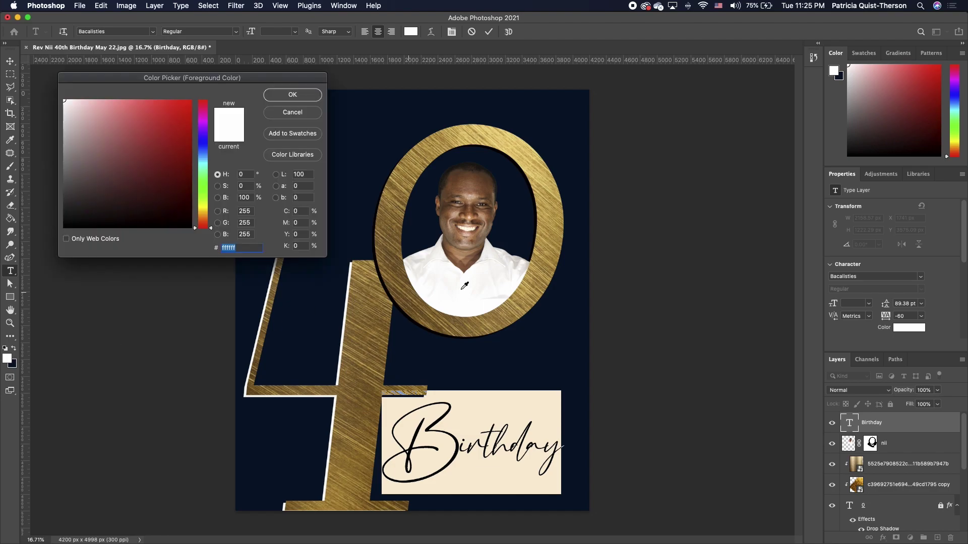
pyautogui.click(292, 94)
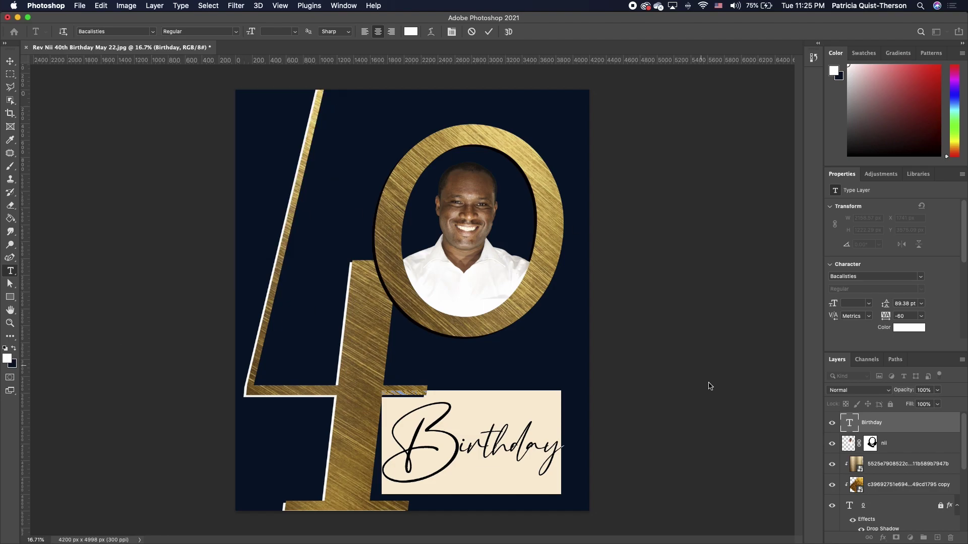
pyautogui.hotkey('ctrl', 'Return')
pyautogui.press('v')
pyautogui.click(686, 411)
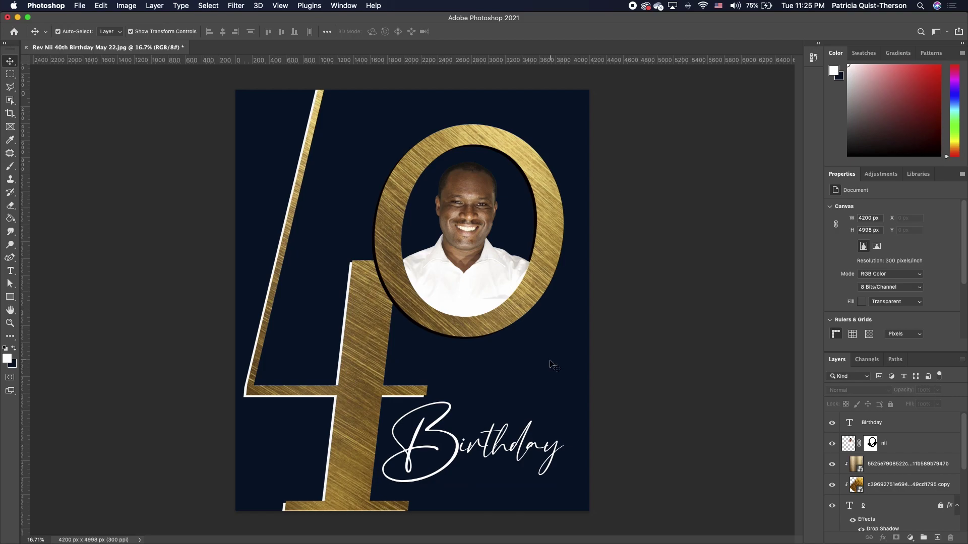
# - Duplicate the "Birthday" text layer, move the copy above the original, and replace its text with "HAPPY"
pyautogui.click(534, 442)
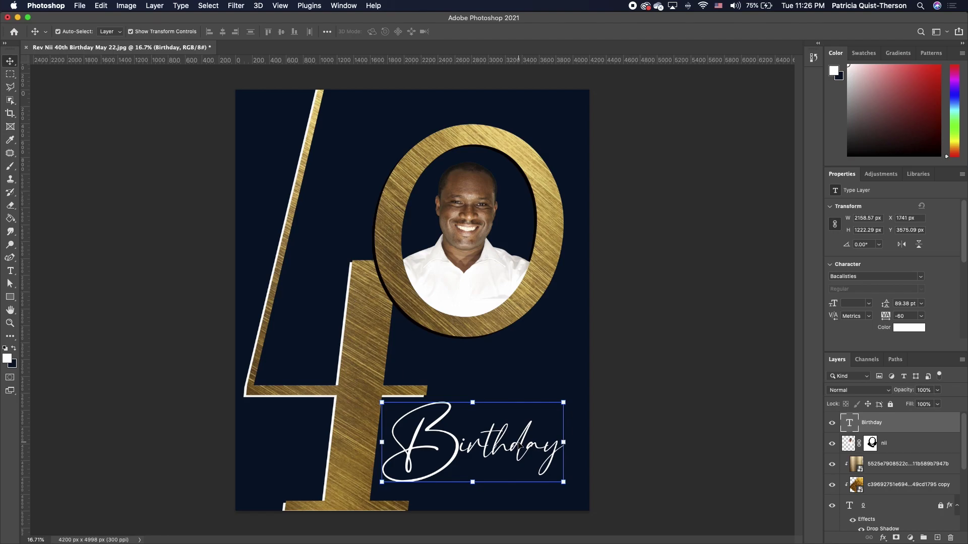
pyautogui.press('super+j')
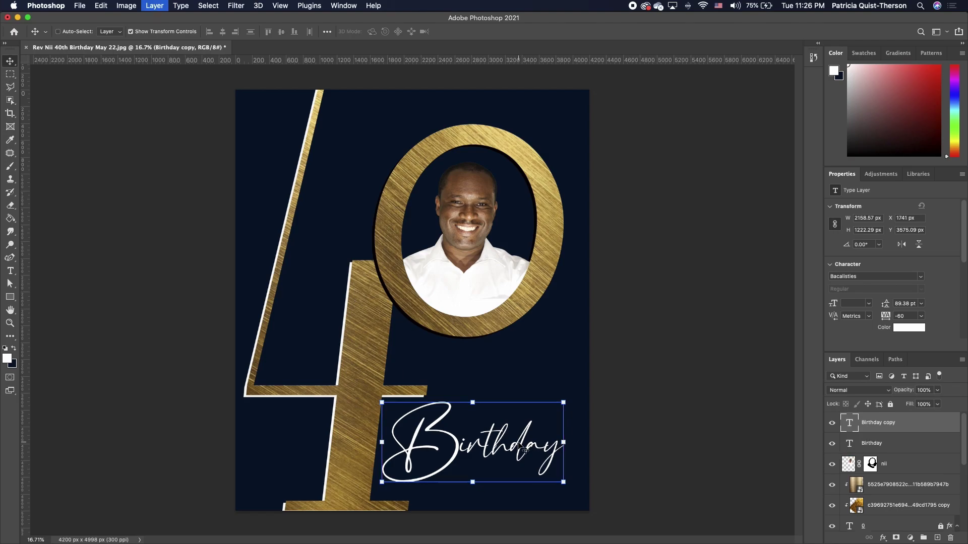
pyautogui.moveTo(526, 441); pyautogui.dragTo(535, 382)
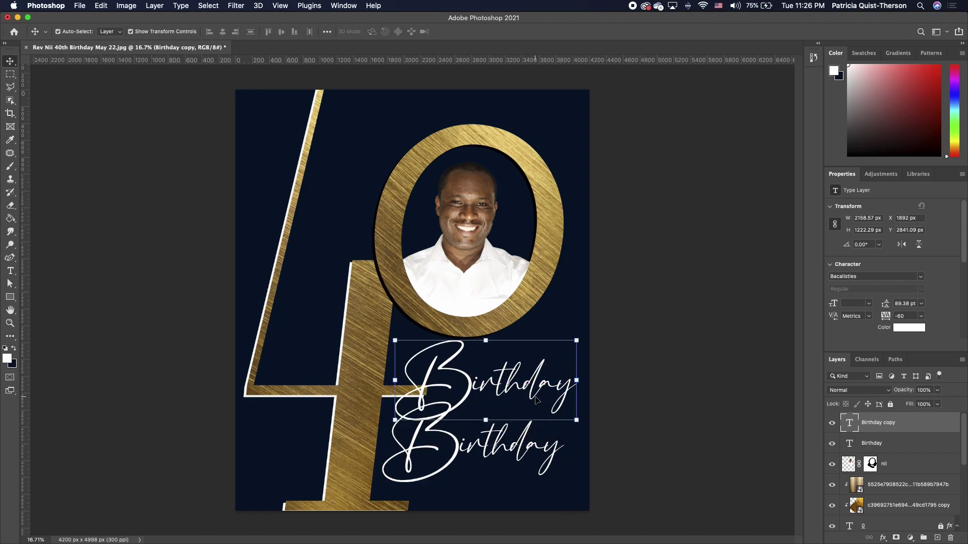
pyautogui.doubleClick(534, 382)
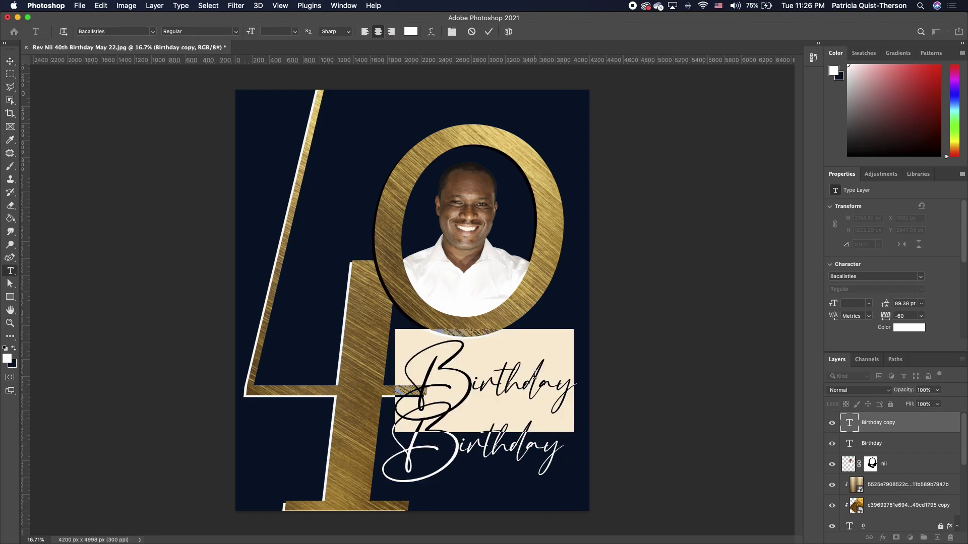
pyautogui.write('HAPPY')
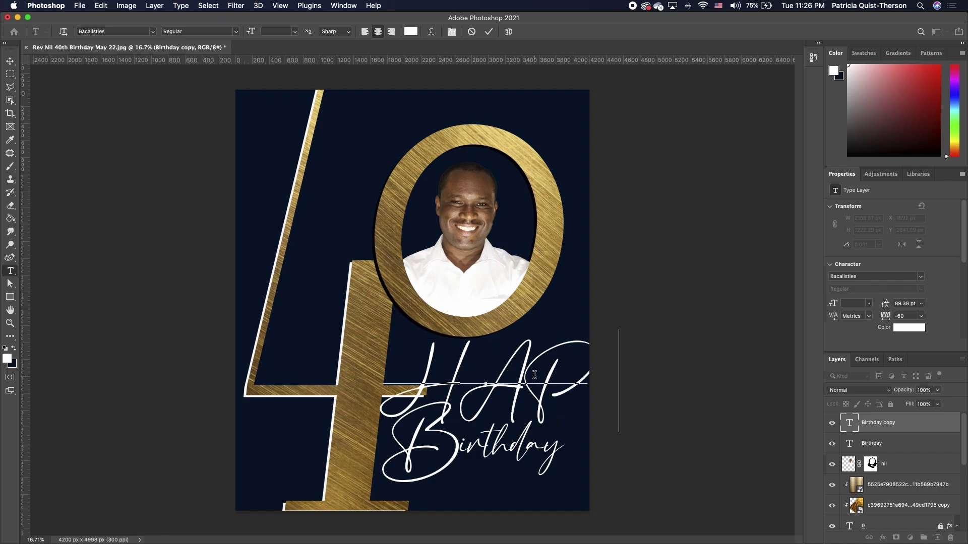
# - Change the font of the whole "HAPPY" text to Poppins Regular
pyautogui.moveTo(359, 368); pyautogui.dragTo(252, 369)
pyautogui.click(618, 379)
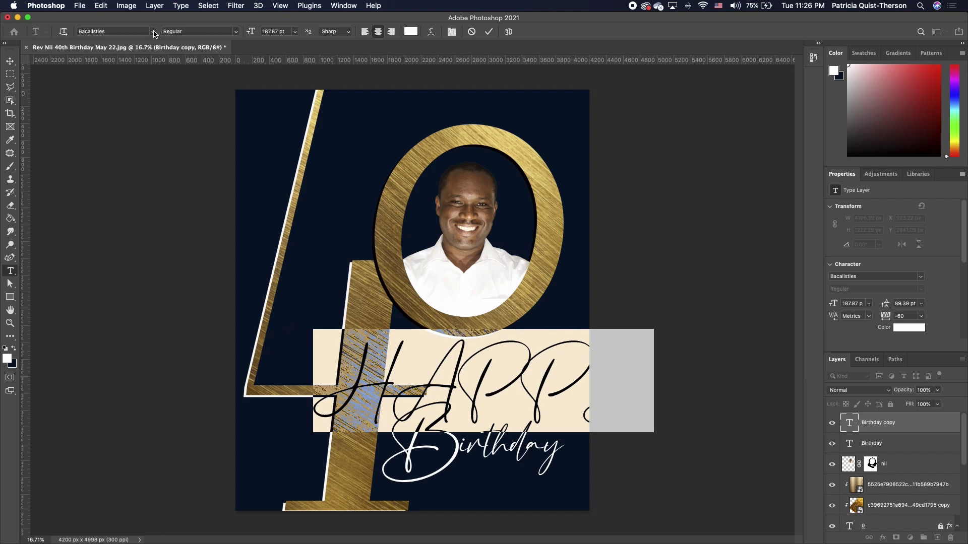
pyautogui.click(154, 32)
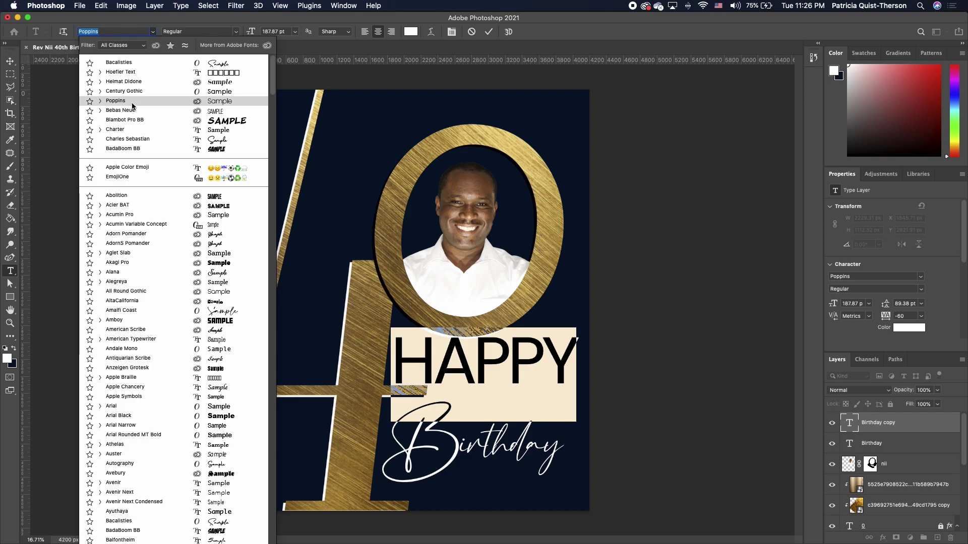
pyautogui.click(133, 104)
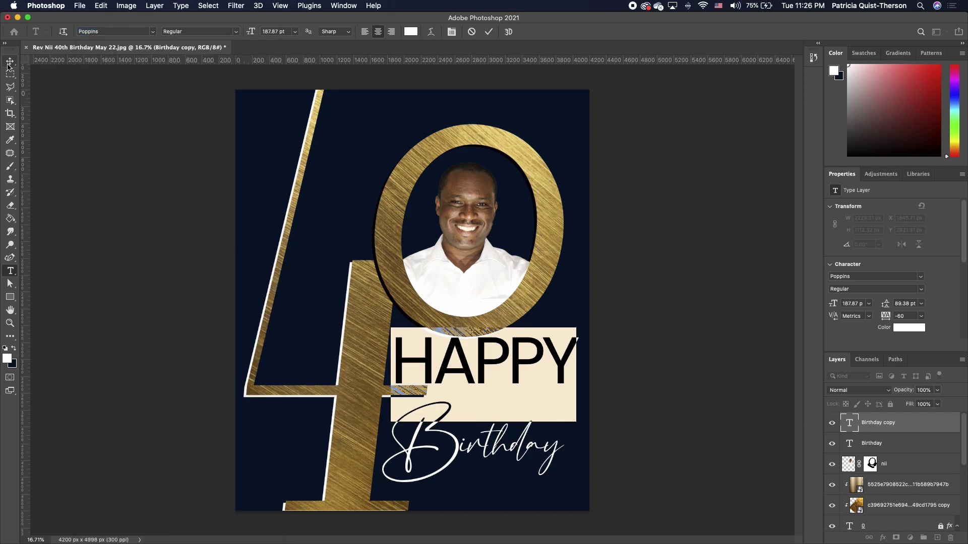
pyautogui.click(10, 61)
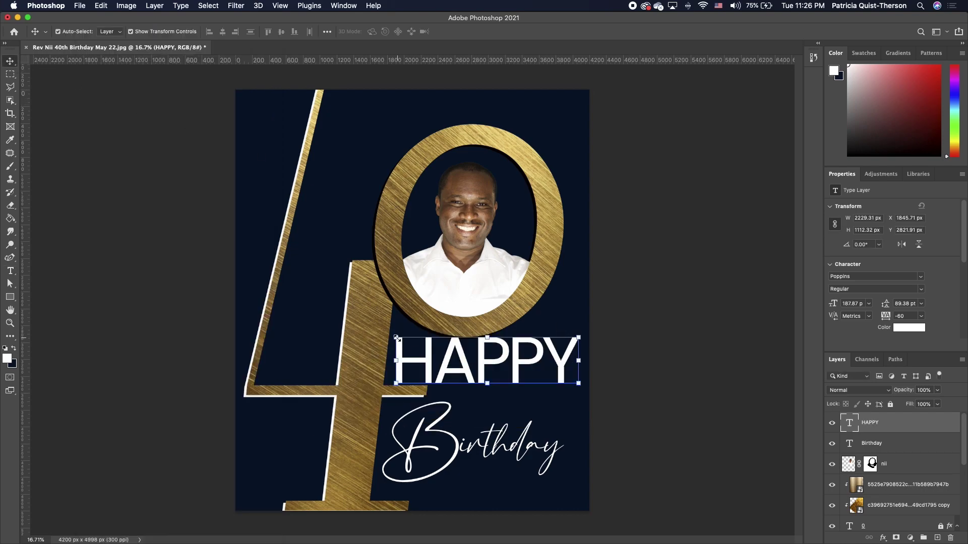
# - Scale down the "HAPPY" text and place it just above the "irthday" letters of "Birthday"
pyautogui.press('super+t')
pyautogui.moveTo(396, 338); pyautogui.dragTo(437, 359)
pyautogui.moveTo(622, 346); pyautogui.dragTo(527, 407)
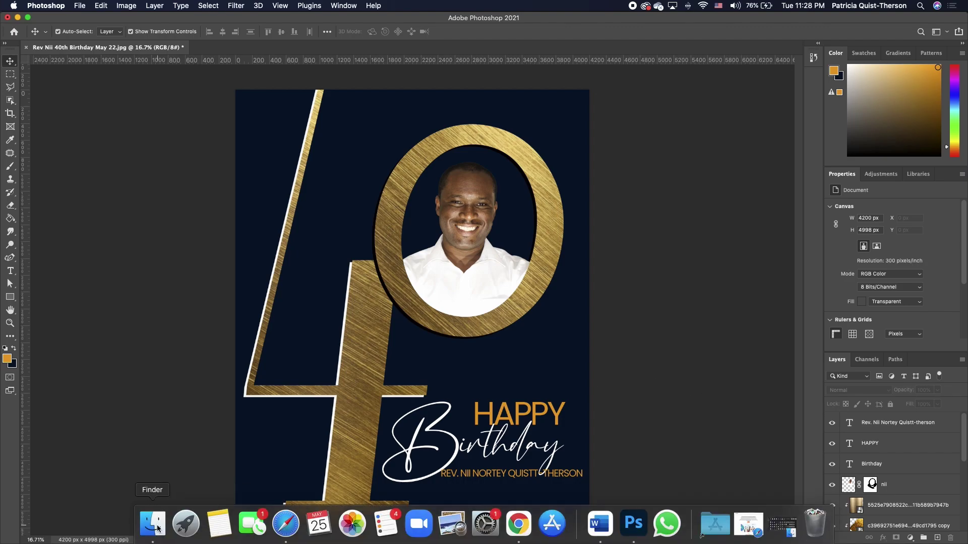
# - Place Gold-Confetti-Overlay-19.png from the Finder folder into the flyer and align it with the canvas's upper-left corner
pyautogui.click(158, 526)
pyautogui.click(691, 160)
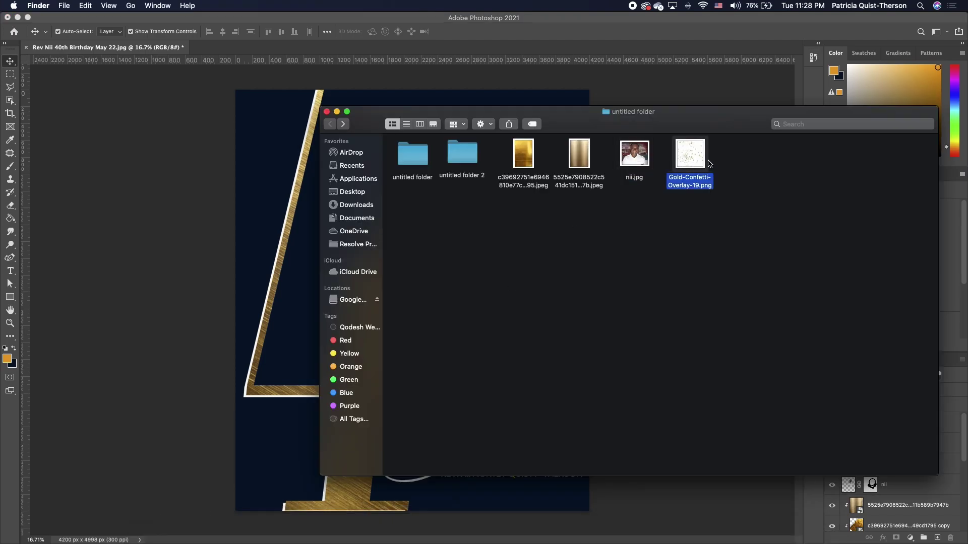
pyautogui.moveTo(694, 160); pyautogui.dragTo(330, 250)
pyautogui.moveTo(327, 175); pyautogui.dragTo(296, 116)
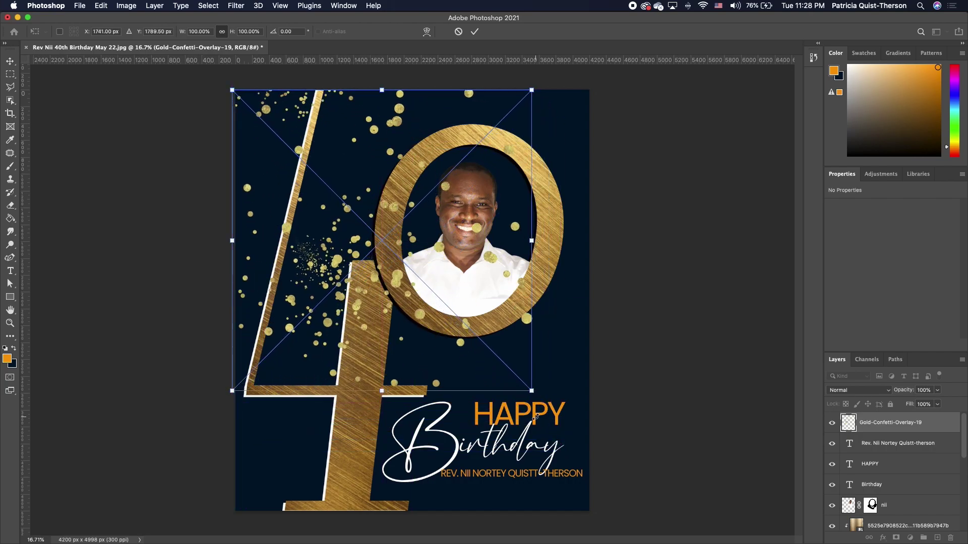
# - Scale the confetti overlay to about 154%, shift it left so it extends past the canvas's left edge, and commit the placement
pyautogui.moveTo(531, 391); pyautogui.dragTo(692, 535)
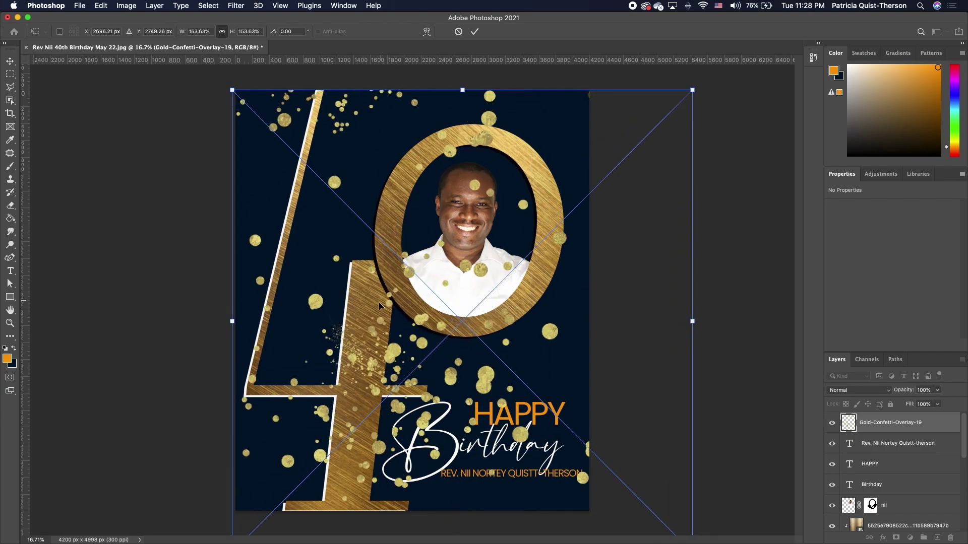
pyautogui.moveTo(395, 356); pyautogui.dragTo(270, 355)
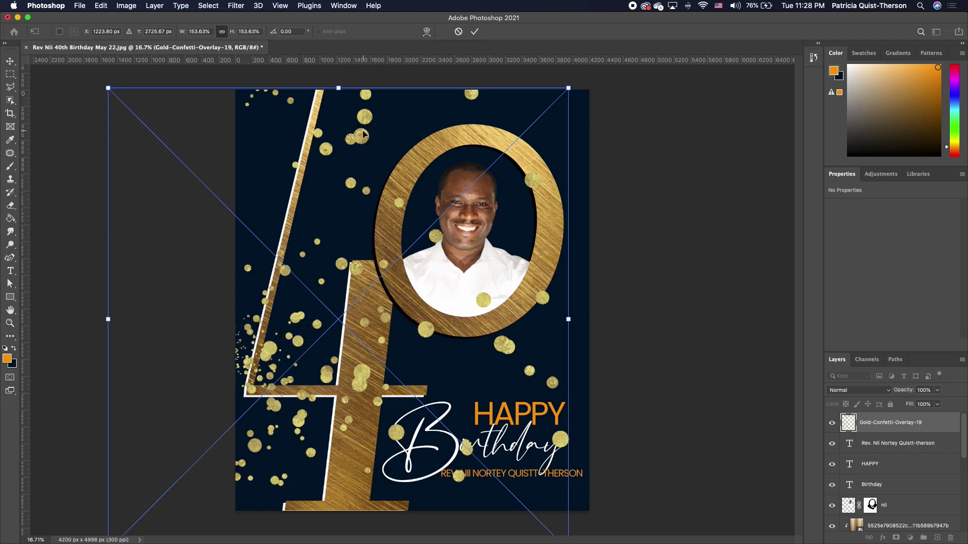
pyautogui.press('Return')
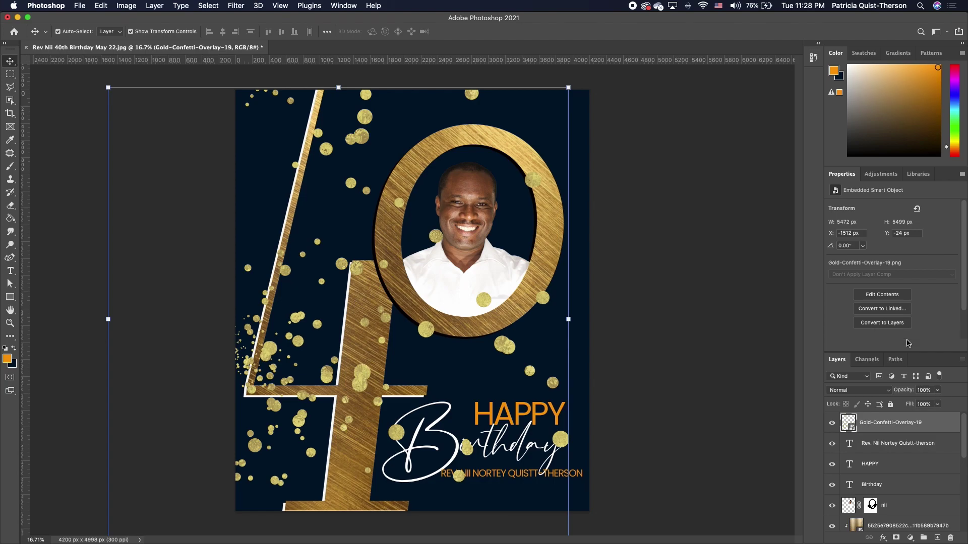
# - Move the Gold-Confetti-Overlay-19 layer beneath the "4" text layer, directly above Color Fill 1
pyautogui.scroll(-3, 907, 425)
pyautogui.moveTo(701, 536)
pyautogui.scroll(-5, 904, 504)
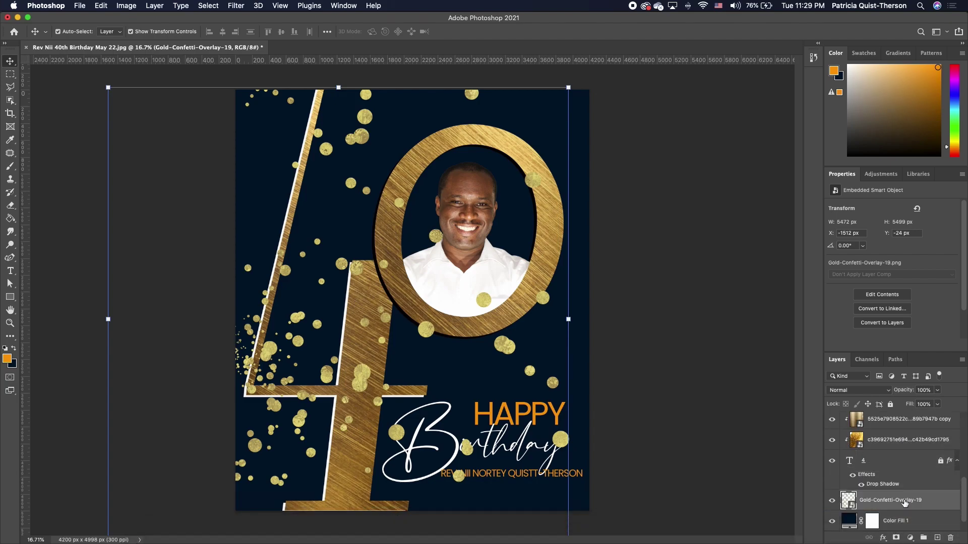
pyautogui.moveTo(904, 504); pyautogui.dragTo(903, 501)
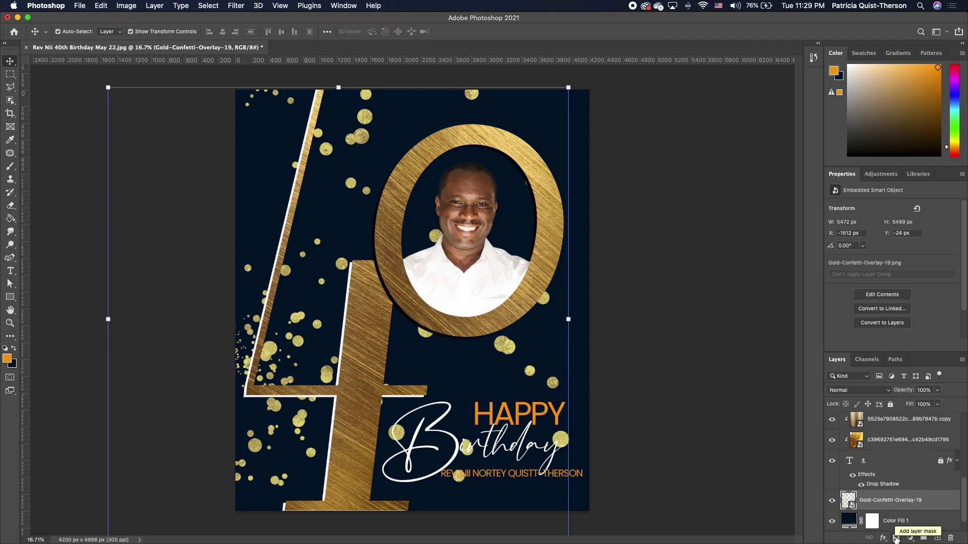
# - Add a layer mask to the confetti layer and brush black over the dots behind "Birthday", the name text and beside the portrait
pyautogui.click(896, 538)
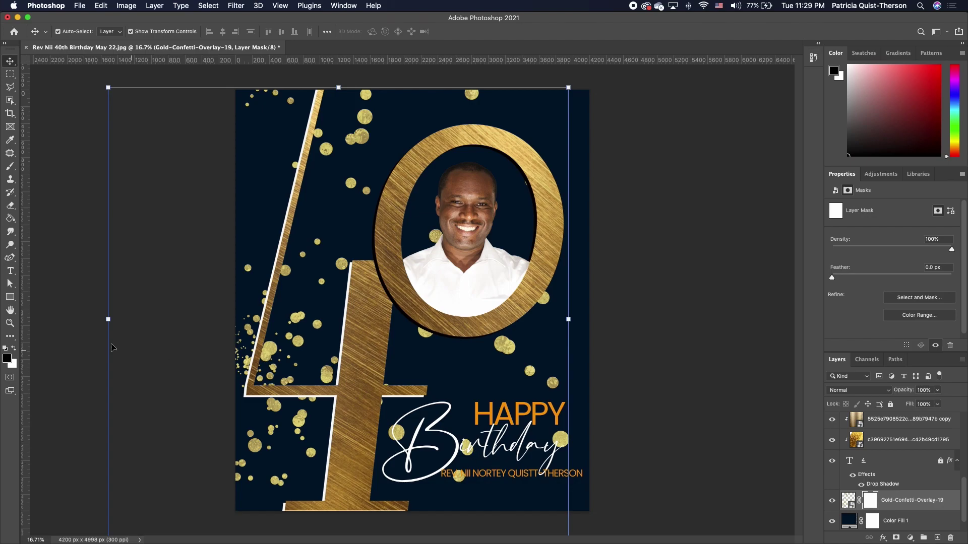
pyautogui.click(9, 166)
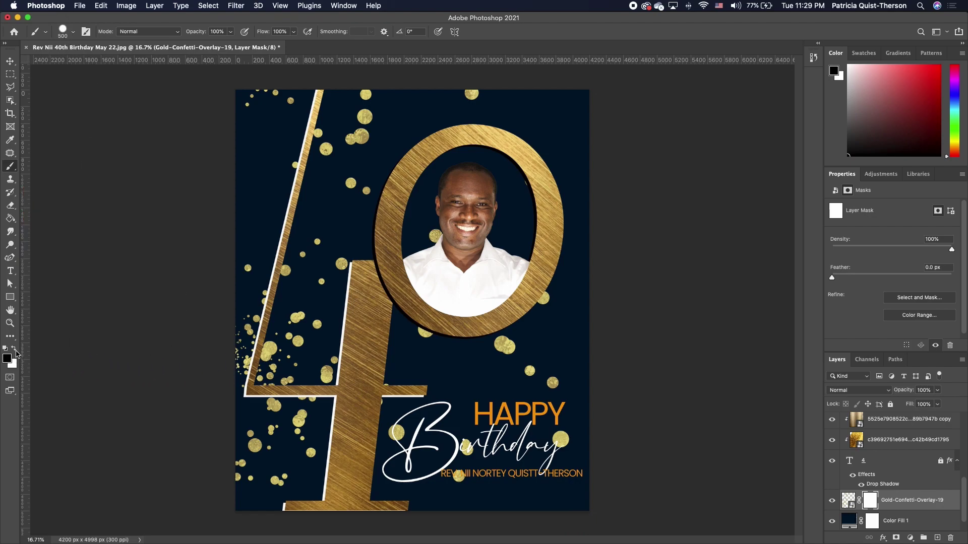
pyautogui.moveTo(457, 454); pyautogui.dragTo(465, 443)
pyautogui.moveTo(448, 484); pyautogui.dragTo(453, 476)
pyautogui.click(434, 236)
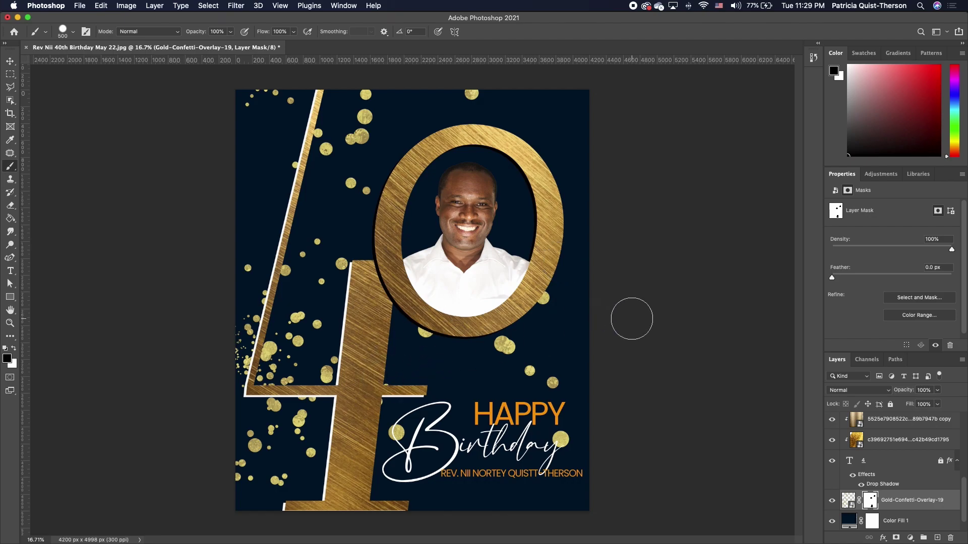
# - Lower the confetti layer's fill to about 63% and deselect the layer
pyautogui.click(10, 61)
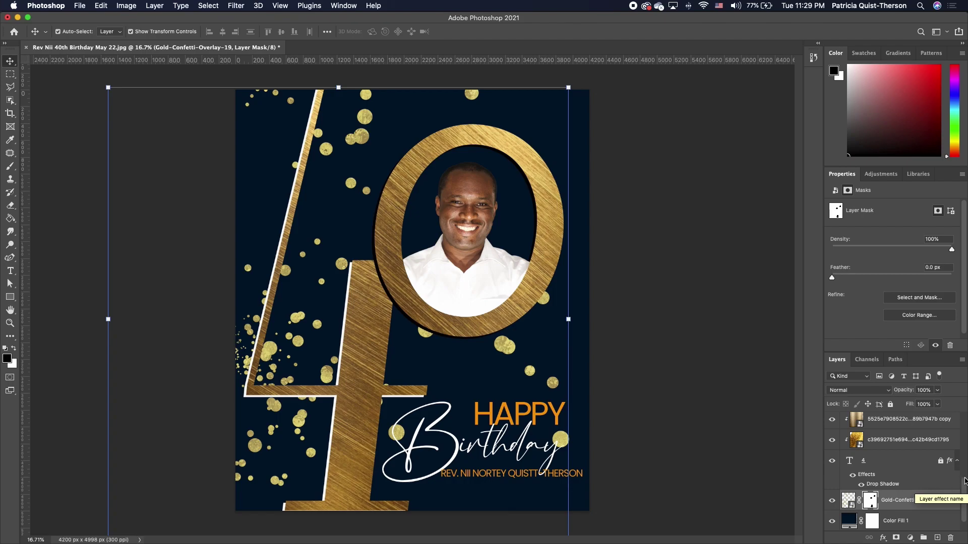
pyautogui.click(937, 404)
pyautogui.moveTo(937, 418); pyautogui.dragTo(920, 419)
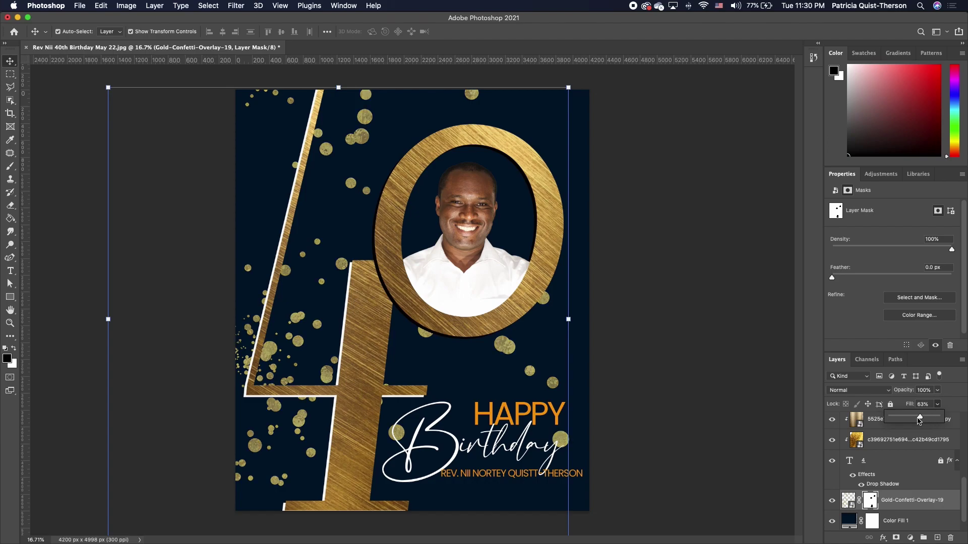
pyautogui.click(716, 396)
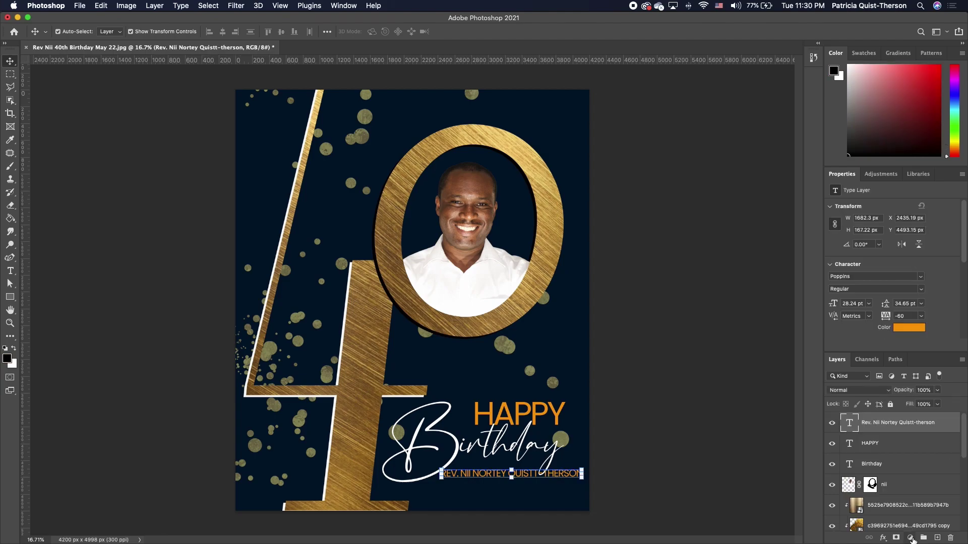
# - Add a black (000000) solid color fill layer above the name text layer
pyautogui.click(910, 539)
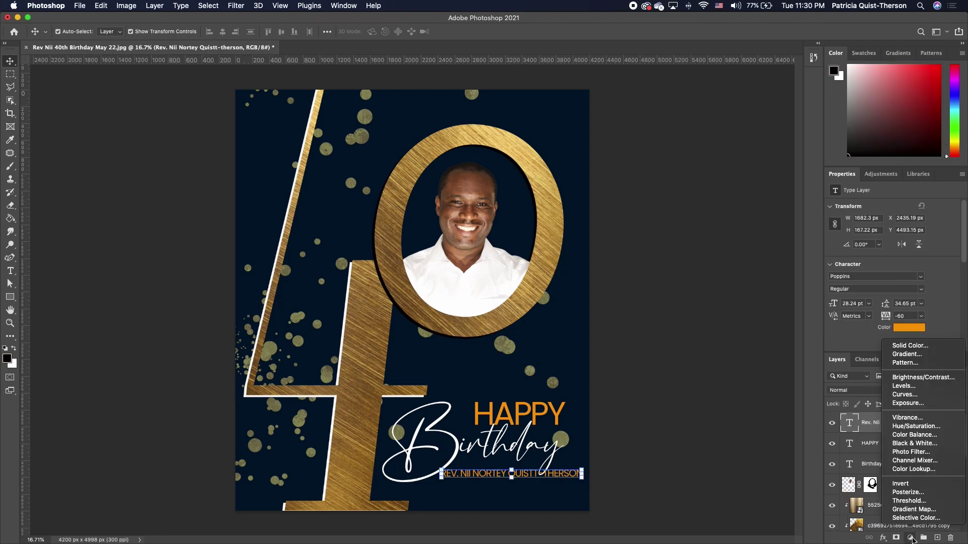
pyautogui.click(911, 347)
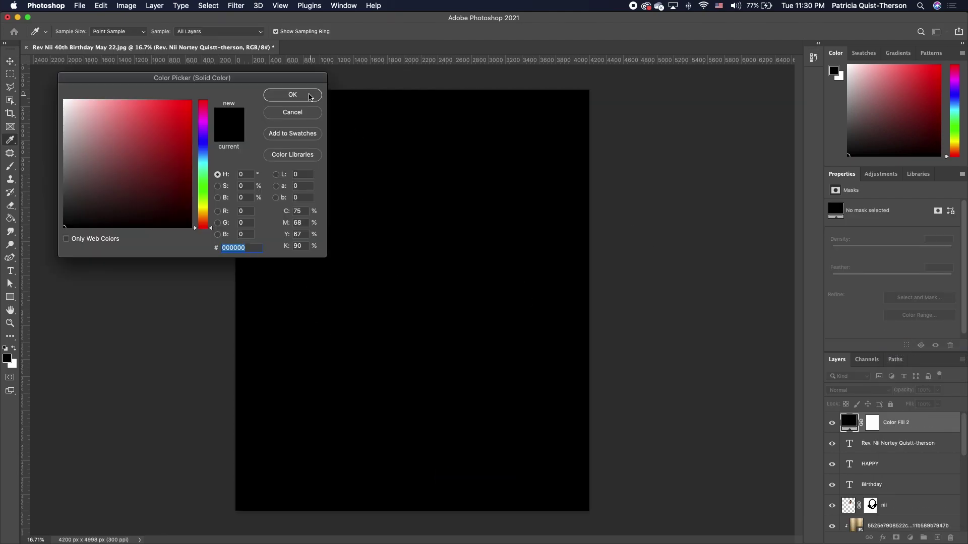
pyautogui.click(289, 97)
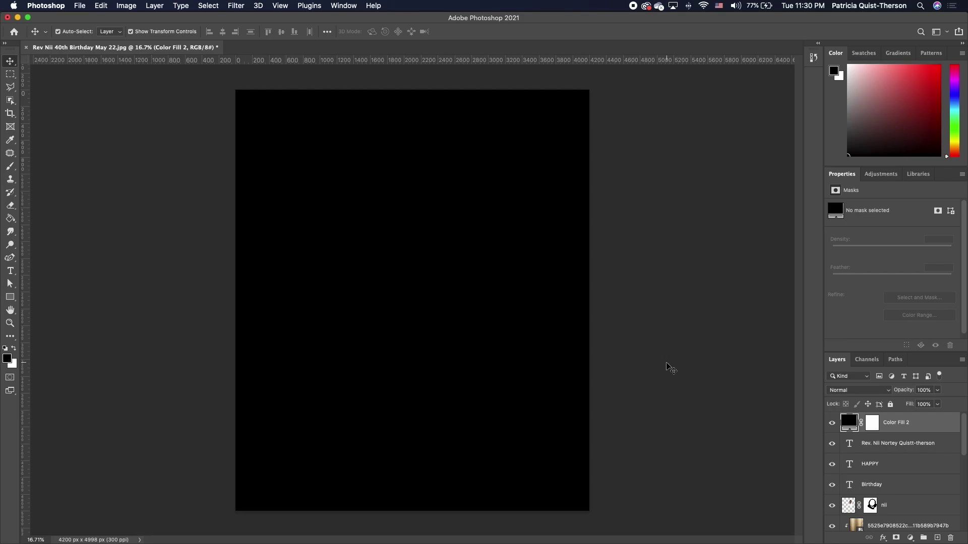
# - Start the Lens Flare filter on the black fill layer, converting the layer to a smart object
pyautogui.click(237, 7)
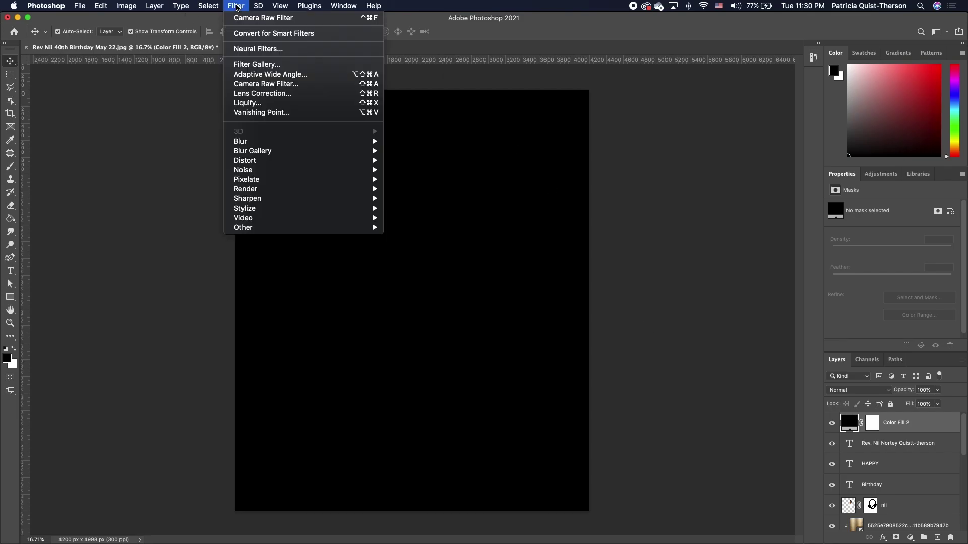
pyautogui.moveTo(345, 189)
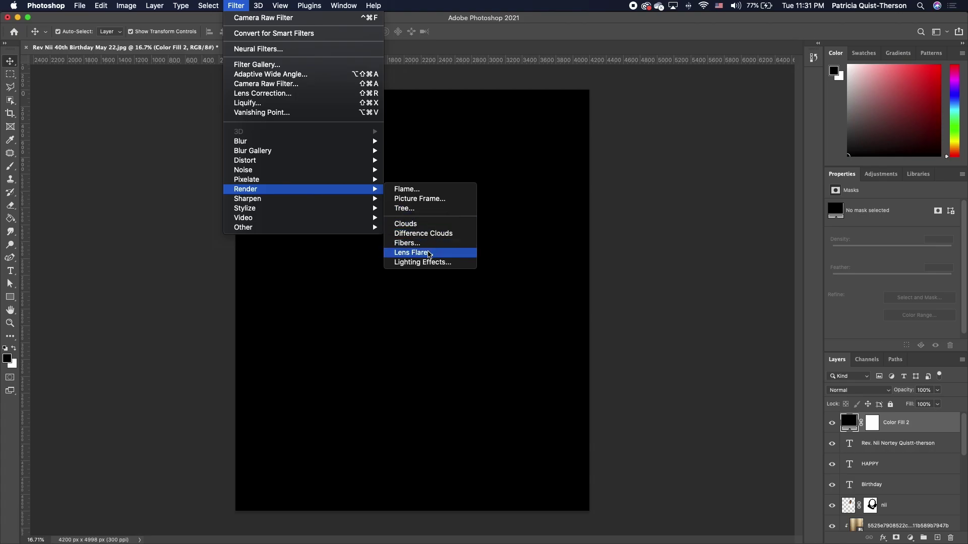
pyautogui.click(430, 255)
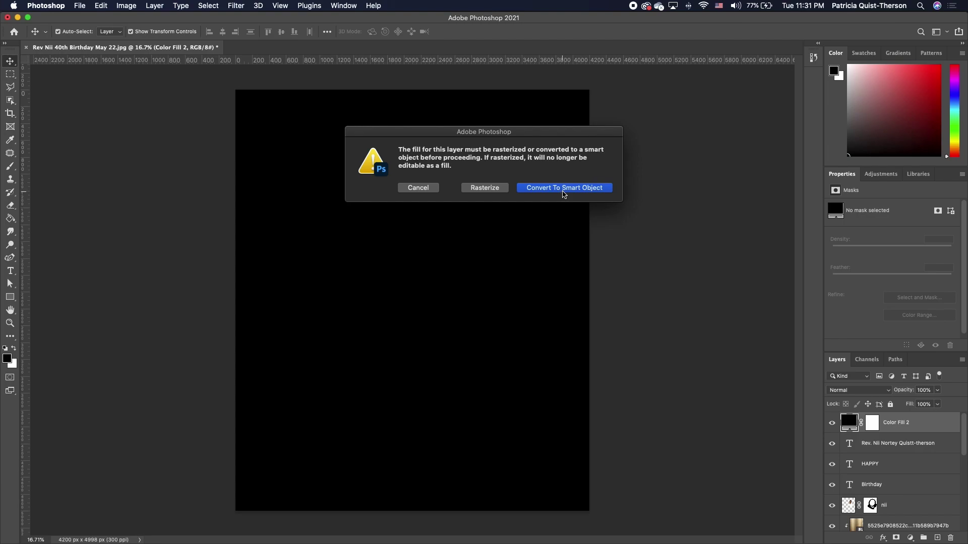
pyautogui.click(563, 195)
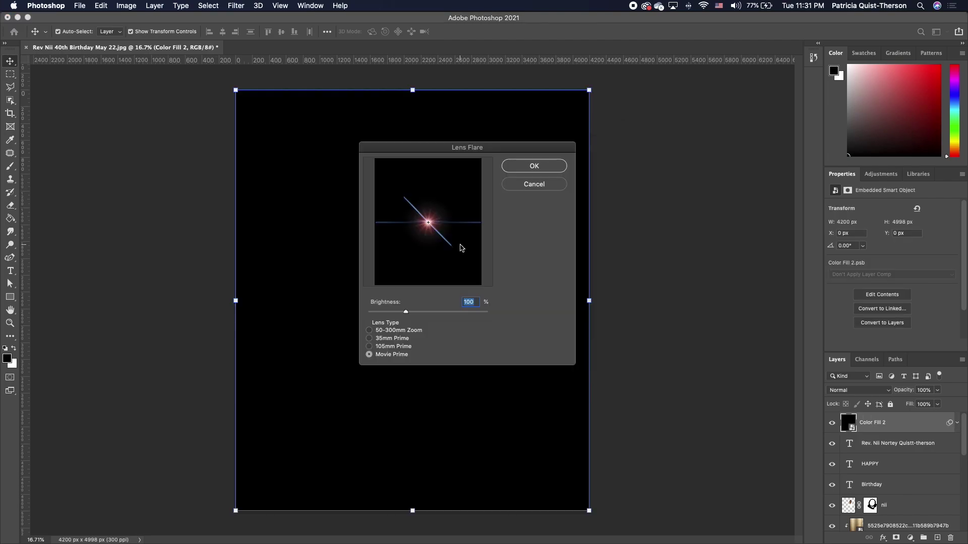
# - Preview the 105mm Prime, 35mm Prime and 50-300mm Zoom lens types, then return to Movie Prime
pyautogui.click(369, 347)
pyautogui.click(369, 339)
pyautogui.click(370, 331)
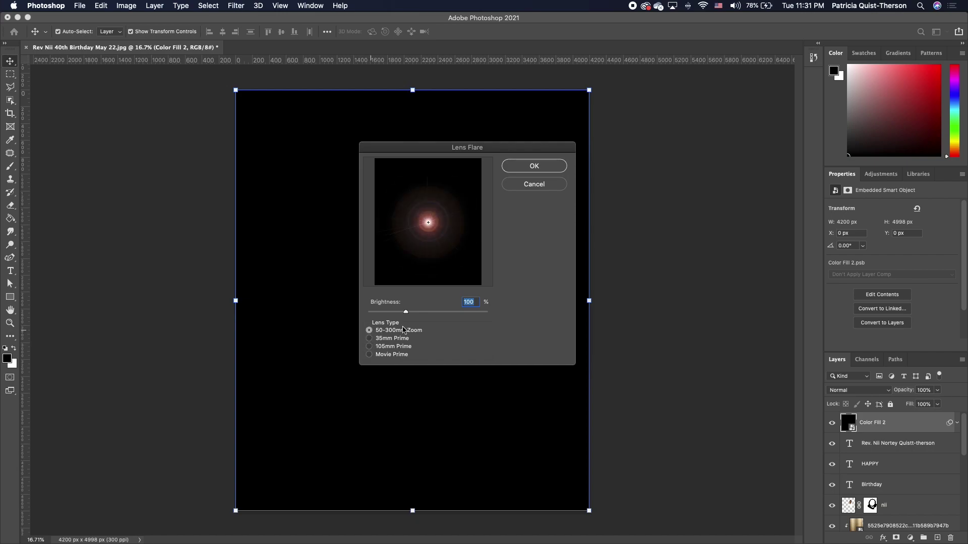
pyautogui.click(370, 355)
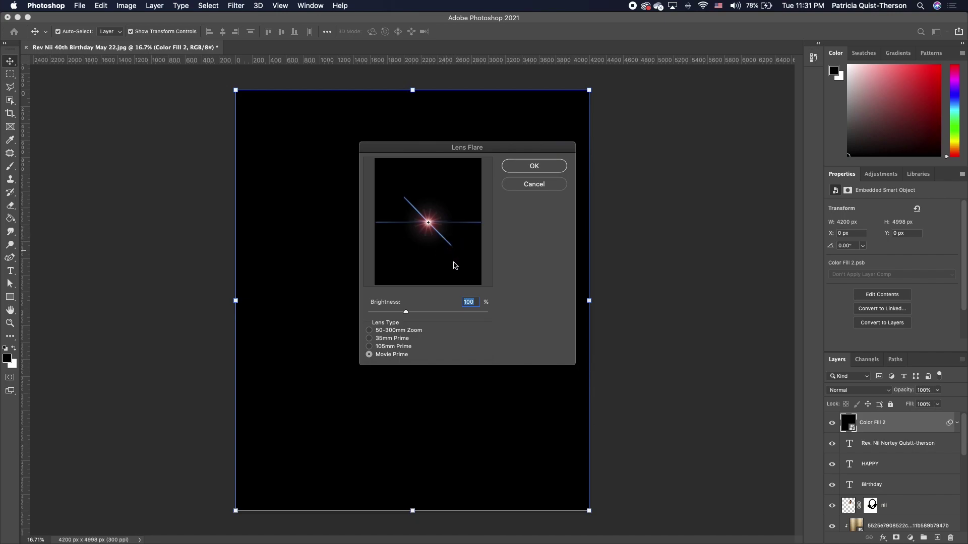
# - Lower the flare brightness slightly, compare the other lens types again, and apply the Lens Flare with Movie Prime
pyautogui.moveTo(406, 315)
pyautogui.mouseDown()
pyautogui.moveTo(397, 316)
pyautogui.moveTo(417, 316)
pyautogui.moveTo(403, 316)
pyautogui.mouseUp()
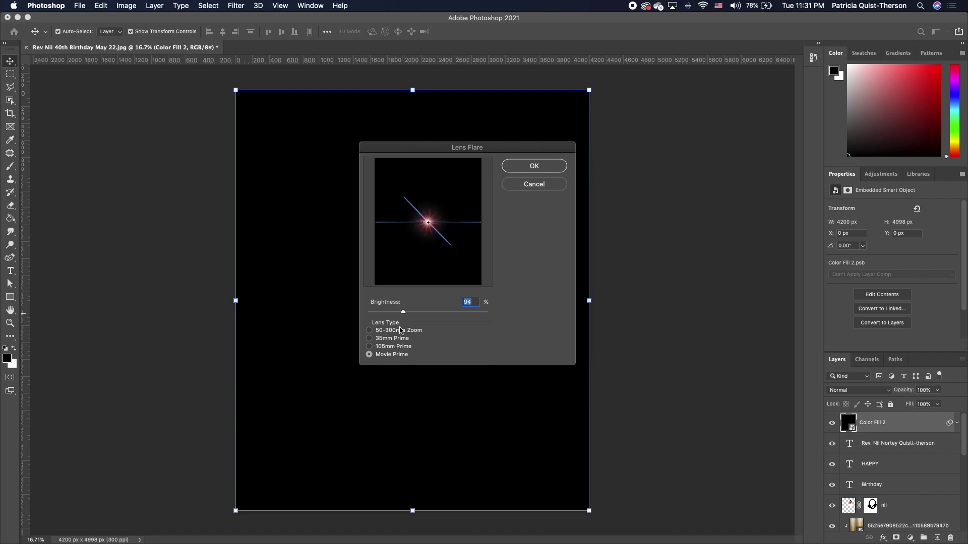
pyautogui.click(369, 347)
pyautogui.click(369, 338)
pyautogui.click(370, 331)
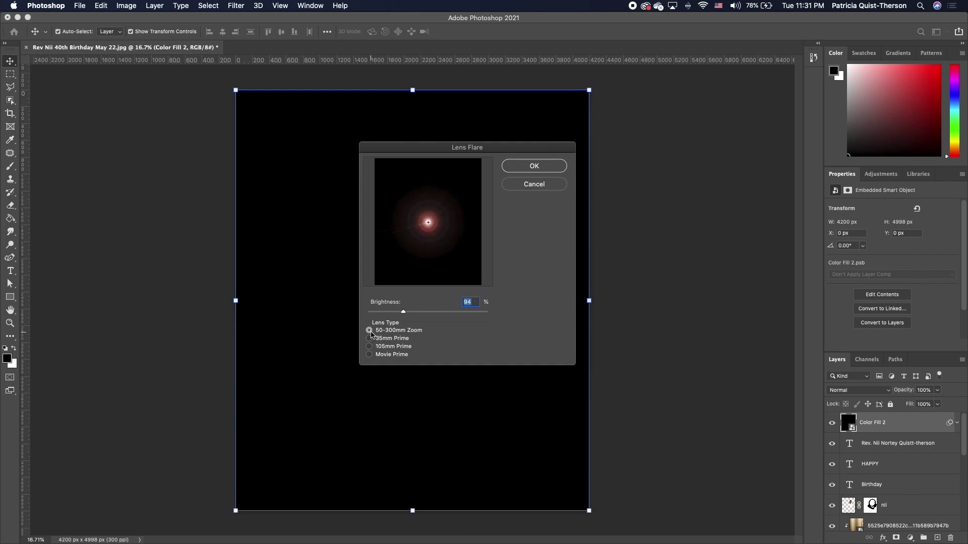
pyautogui.click(370, 355)
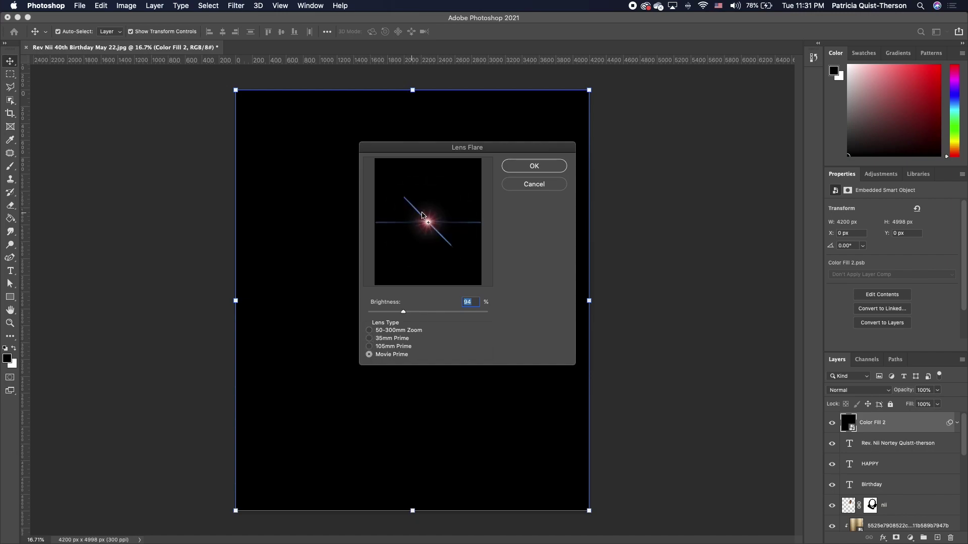
pyautogui.moveTo(403, 315)
pyautogui.mouseDown()
pyautogui.moveTo(389, 316)
pyautogui.moveTo(420, 316)
pyautogui.moveTo(405, 313)
pyautogui.mouseUp()
pyautogui.click(535, 166)
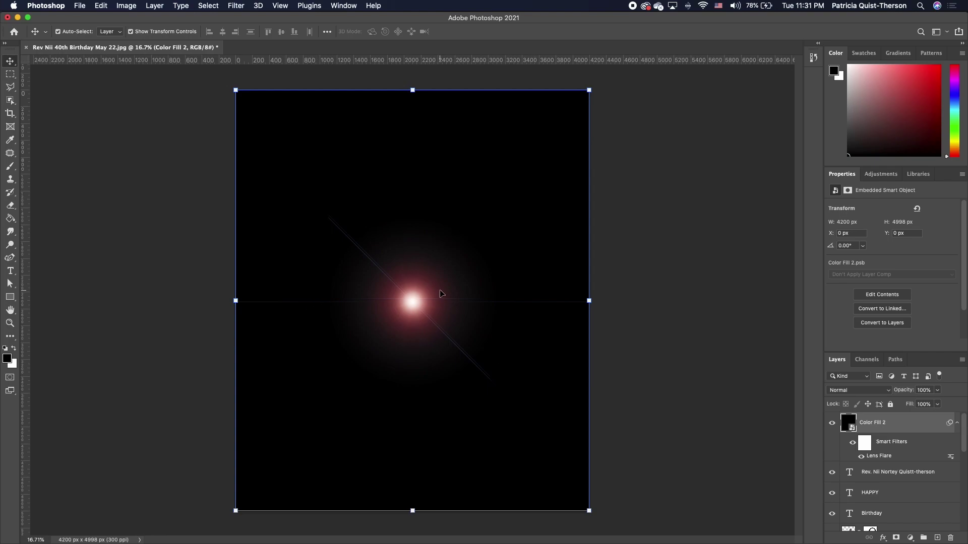
# - Set the flare layer's blend mode to Screen and move the flare onto the "B" of "Birthday"
pyautogui.click(877, 392)
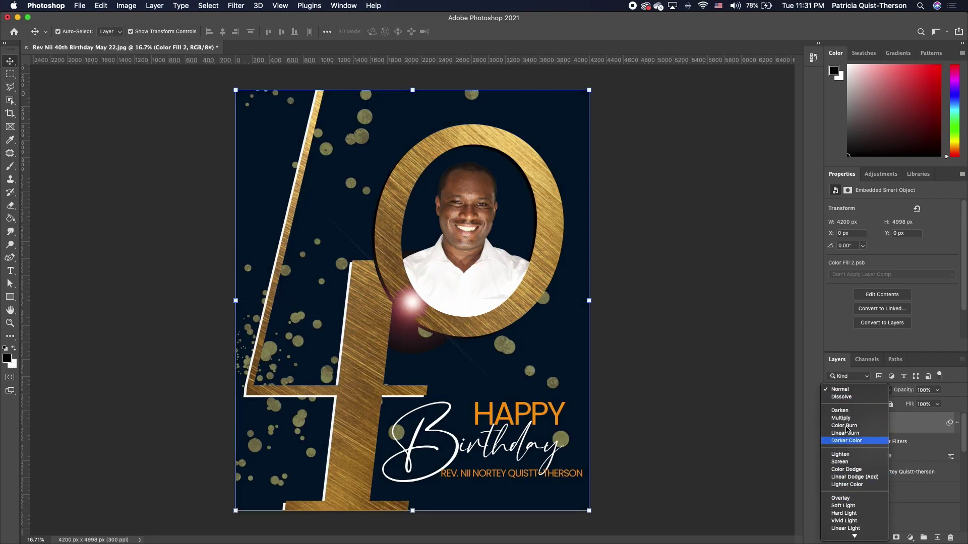
pyautogui.click(840, 461)
pyautogui.moveTo(406, 303); pyautogui.dragTo(424, 423)
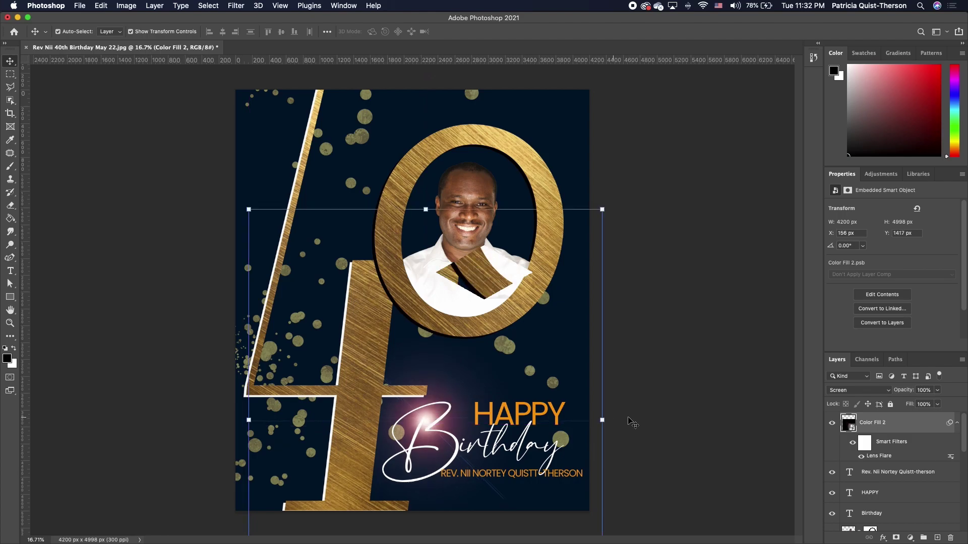